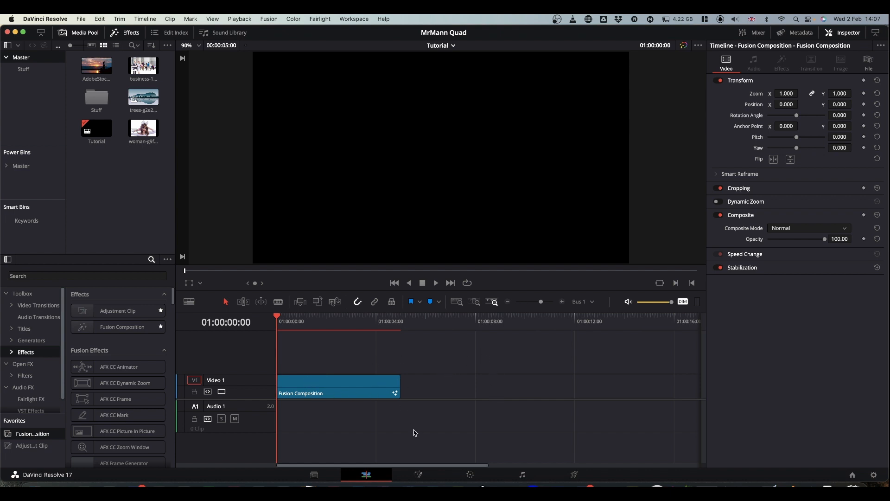
# Step: In the Fusion page, move MediaOut1 further right and add woman-g9f0976ac5_1920.jpg to its left, displayed in the viewer
pyautogui.click(420, 474)
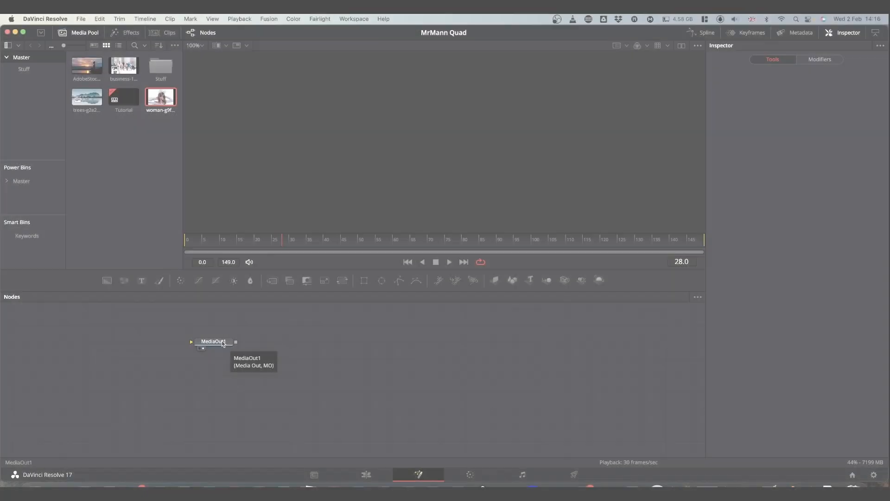
pyautogui.moveTo(221, 342); pyautogui.dragTo(551, 379)
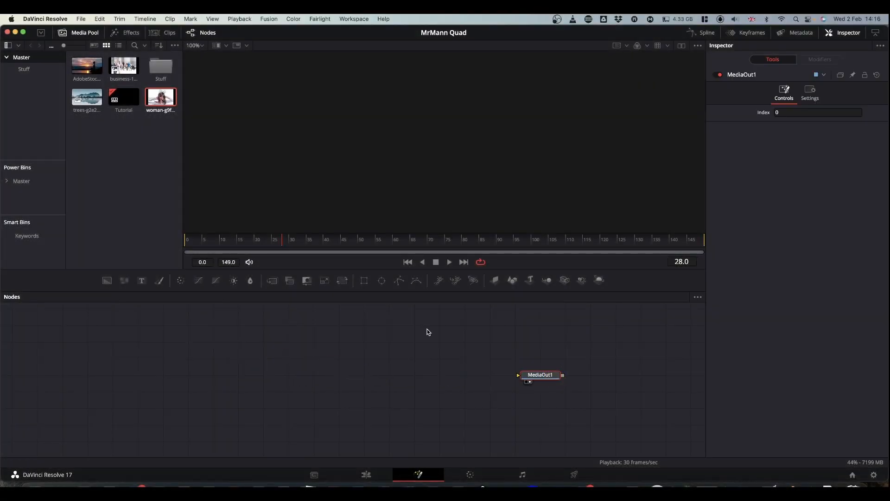
pyautogui.moveTo(160, 97); pyautogui.dragTo(117, 389)
pyautogui.click(122, 358)
pyautogui.press('1')
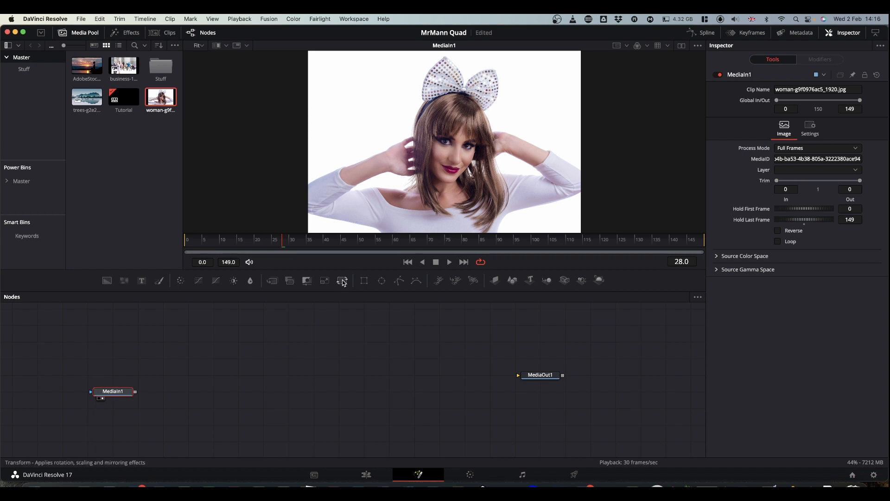
# Step: Add a Transform node fed by MediaIn1, display it in the viewer, and set its pivot to X 0.25, Y 0.75
pyautogui.moveTo(343, 283); pyautogui.dragTo(273, 379)
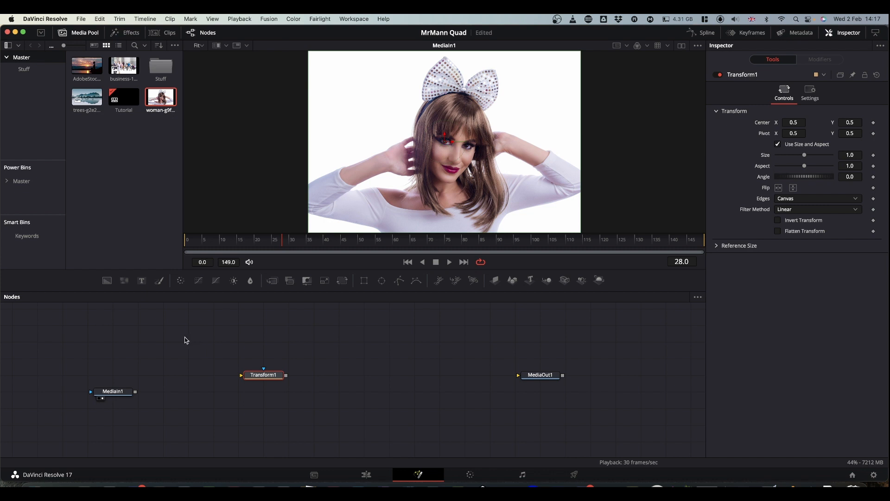
pyautogui.moveTo(135, 393); pyautogui.dragTo(431, 168)
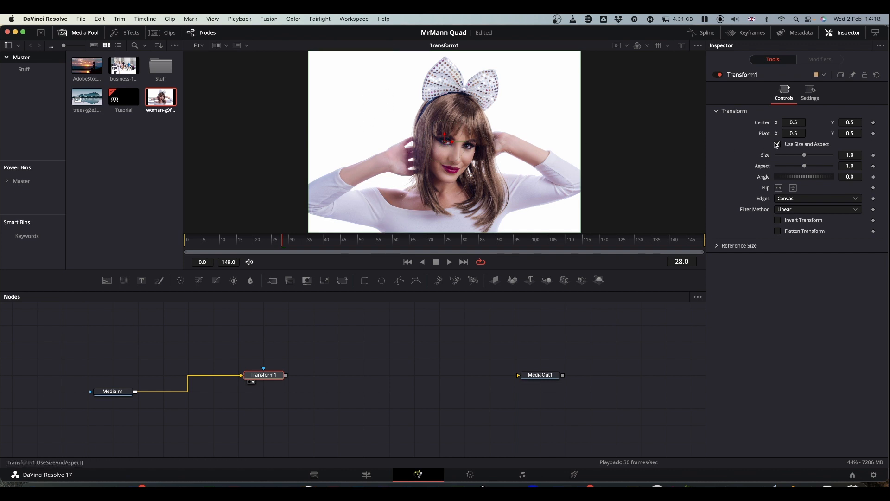
pyautogui.click(794, 133)
pyautogui.write('2')
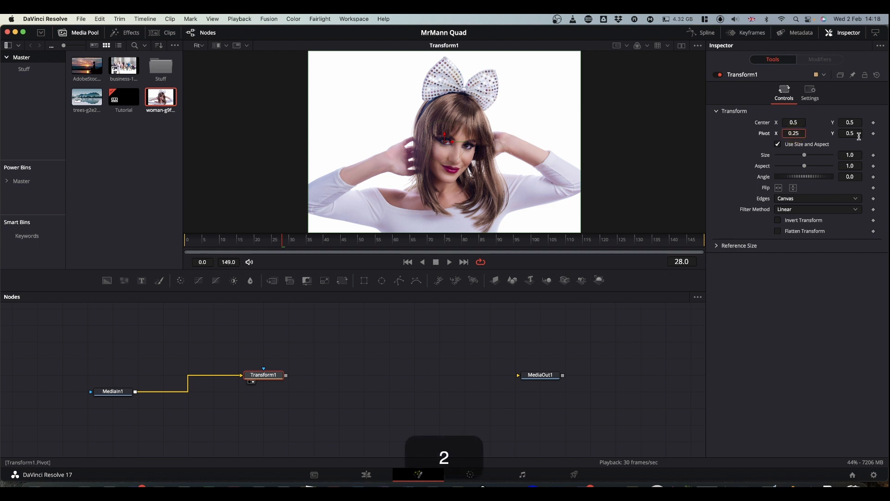
pyautogui.click(852, 134)
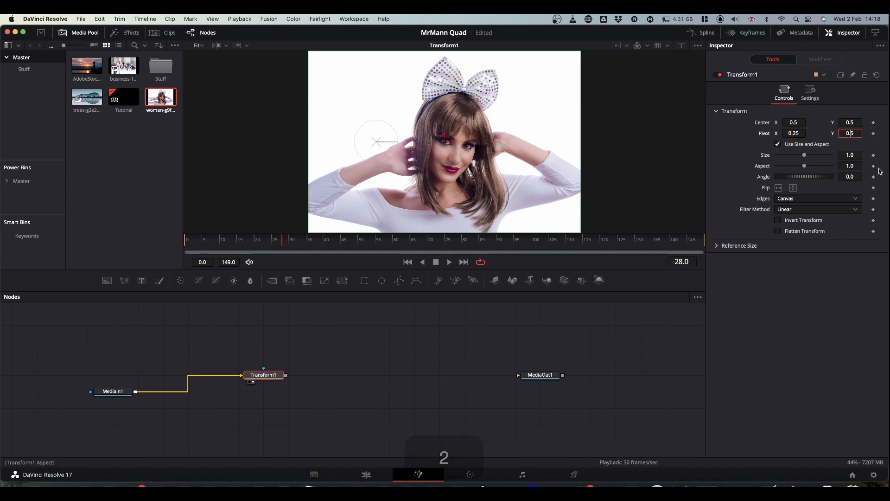
pyautogui.write('7')
pyautogui.click(827, 322)
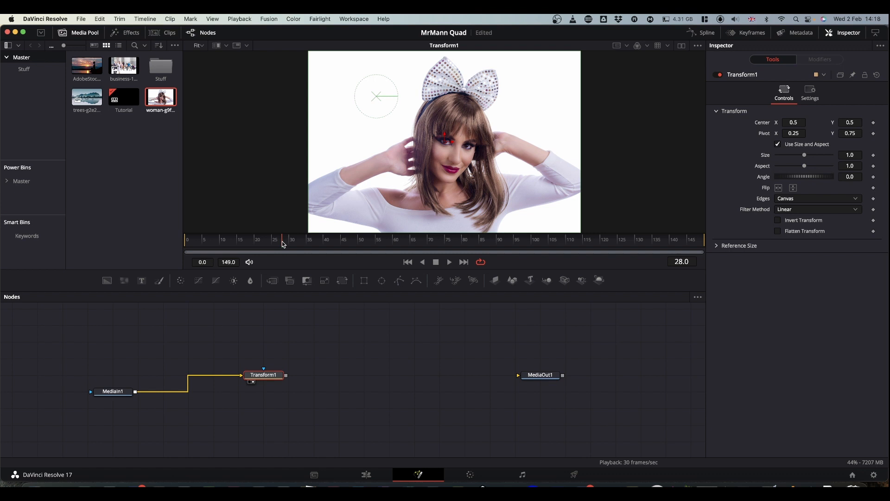
# Step: Go to frame 14 and test scaling the image about the new pivot with the Transform's size
pyautogui.moveTo(284, 245); pyautogui.dragTo(234, 246)
pyautogui.moveTo(804, 157)
pyautogui.mouseDown()
pyautogui.moveTo(817, 155)
pyautogui.moveTo(805, 159)
pyautogui.mouseUp()
pyautogui.click(257, 371)
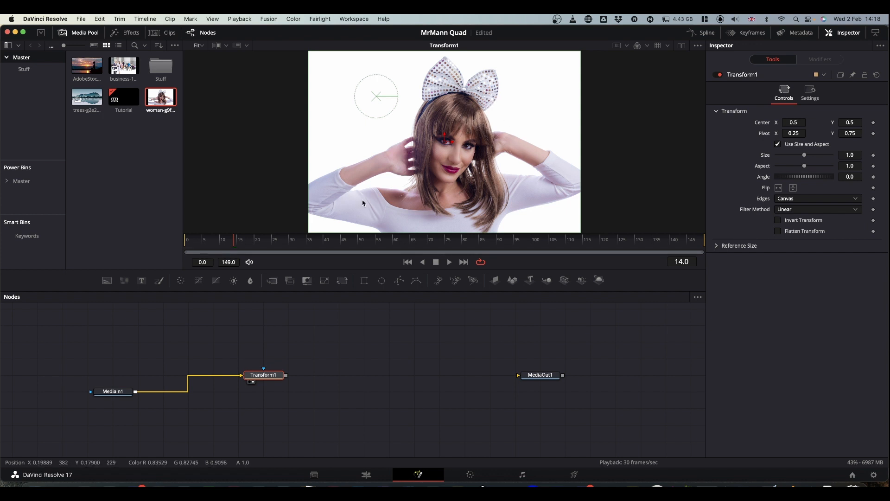
pyautogui.press('BackSpace')
pyautogui.press('BackSpace')
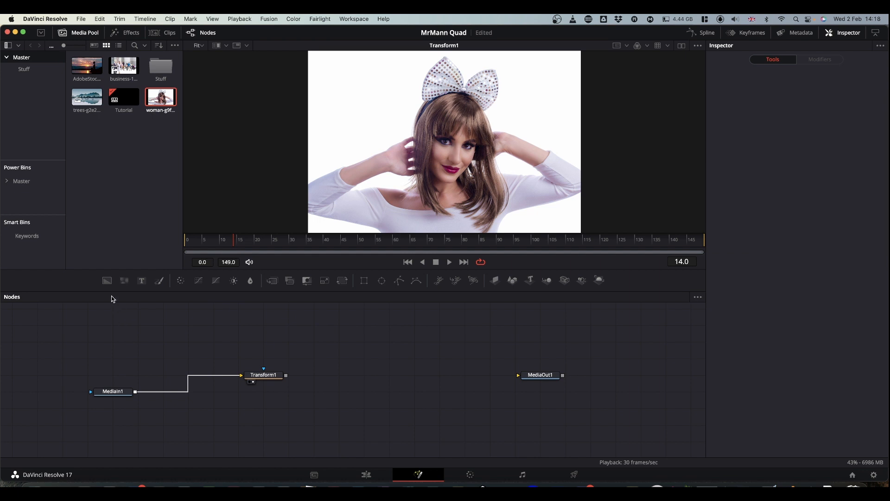
# Step: Merge a solid-colour Background with the Transform output and set the Background's alpha to 0
pyautogui.moveTo(107, 282); pyautogui.dragTo(323, 378)
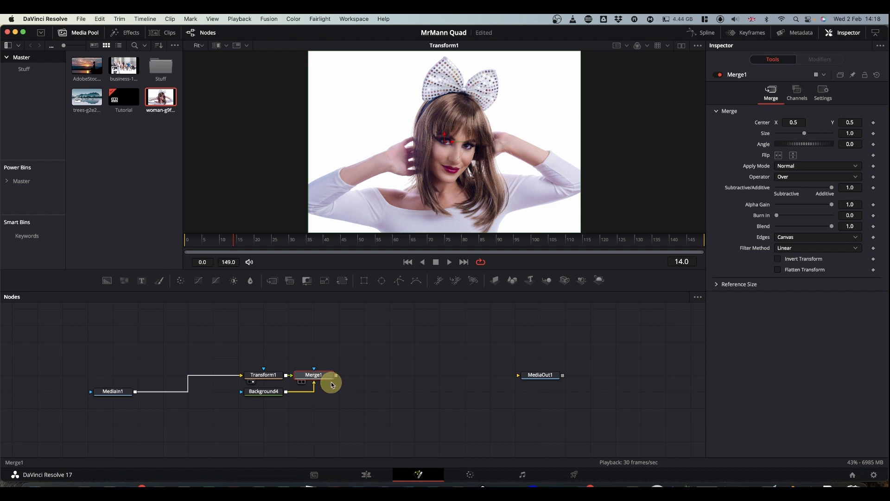
pyautogui.click(263, 394)
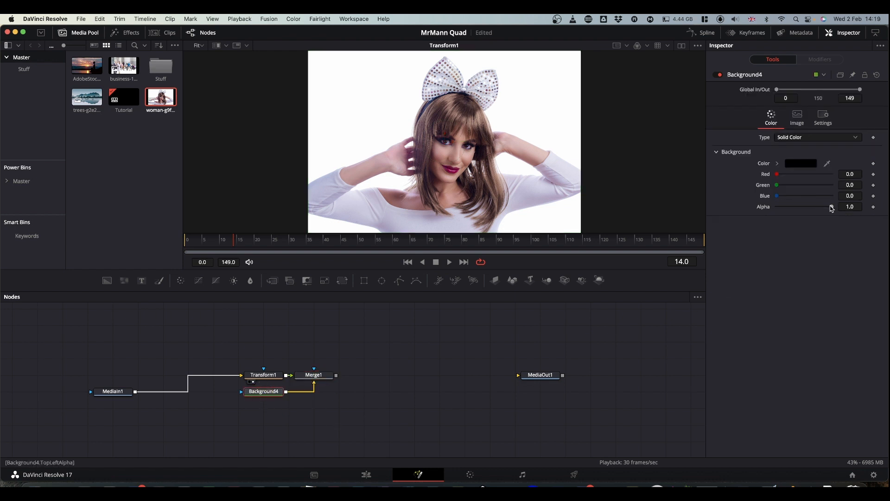
pyautogui.moveTo(832, 207); pyautogui.dragTo(737, 210)
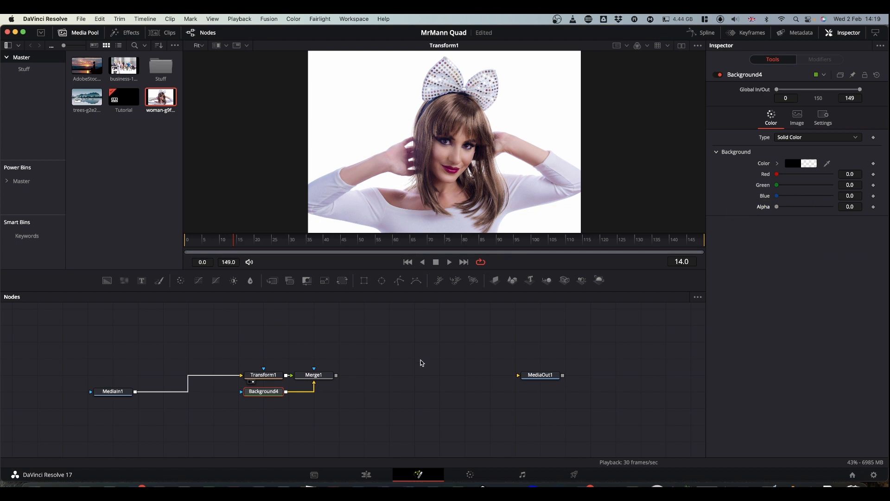
# Step: Add two unconnected Rectangle masks, one under the other, above the Transform node
pyautogui.scroll(1, 353, 343)
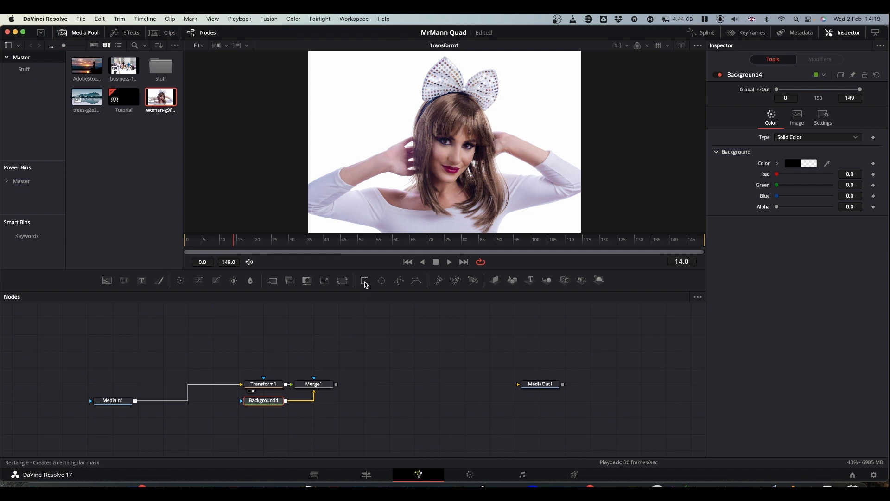
pyautogui.moveTo(365, 281); pyautogui.dragTo(271, 324)
pyautogui.moveTo(364, 280); pyautogui.dragTo(274, 333)
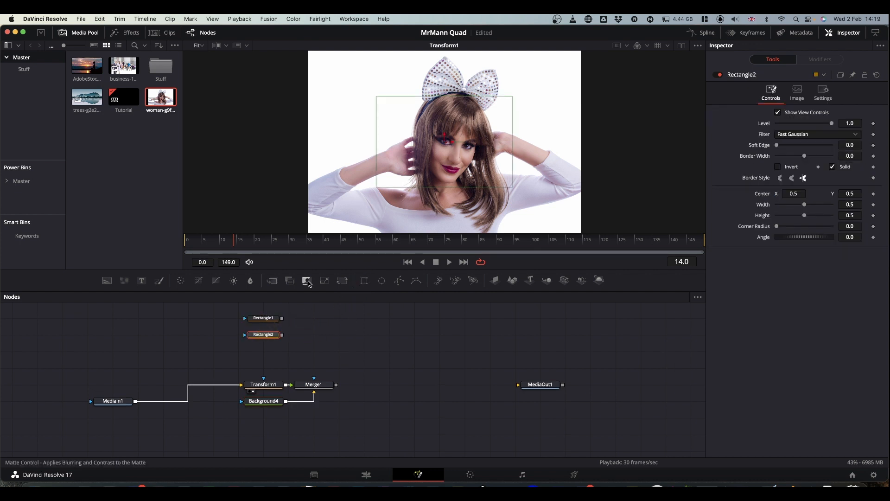
# Step: Add a Matte Control node with Rectangle2 as background and Rectangle1 as foreground, and display it in the viewer
pyautogui.moveTo(309, 284); pyautogui.dragTo(327, 333)
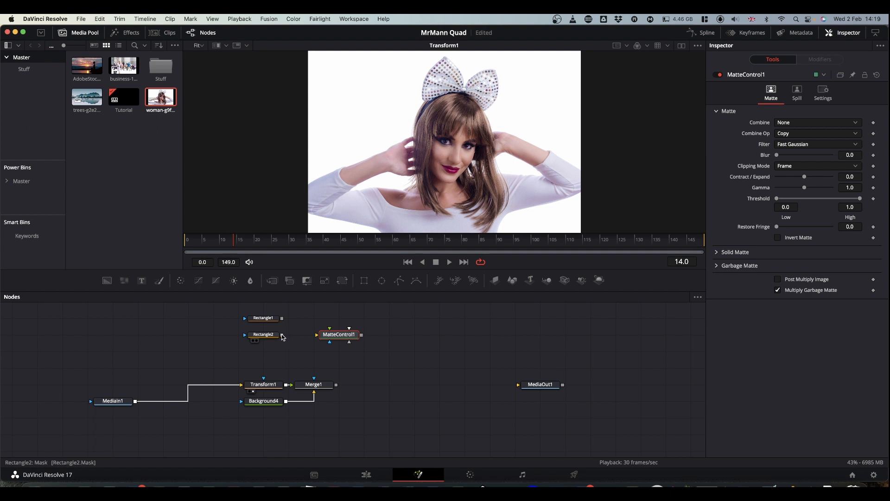
pyautogui.moveTo(281, 334); pyautogui.dragTo(317, 338)
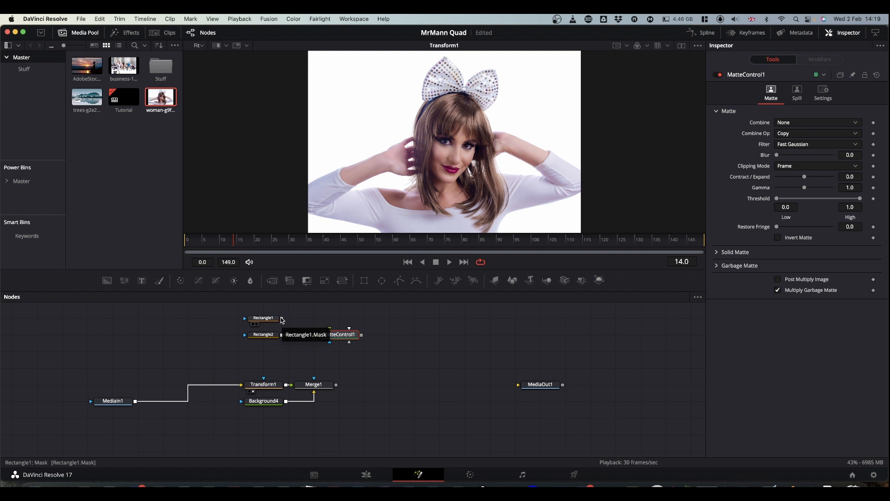
pyautogui.moveTo(283, 320); pyautogui.dragTo(331, 332)
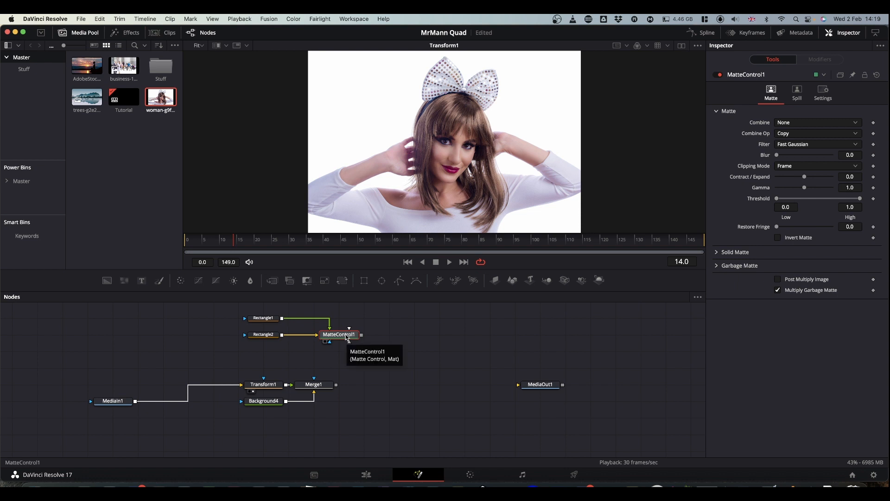
pyautogui.moveTo(347, 338); pyautogui.dragTo(448, 142)
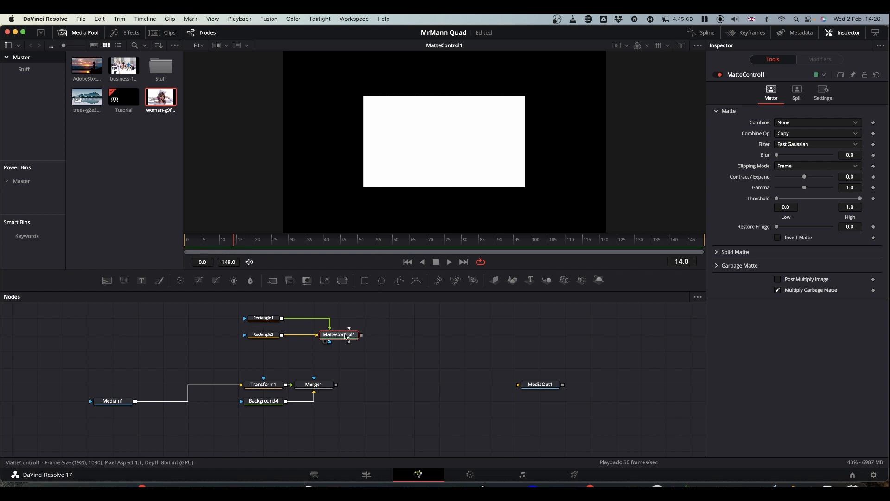
# Step: Set the Matte Control's Combine to Combine Alpha and its Combine Op to Minimum
pyautogui.moveTo(341, 338)
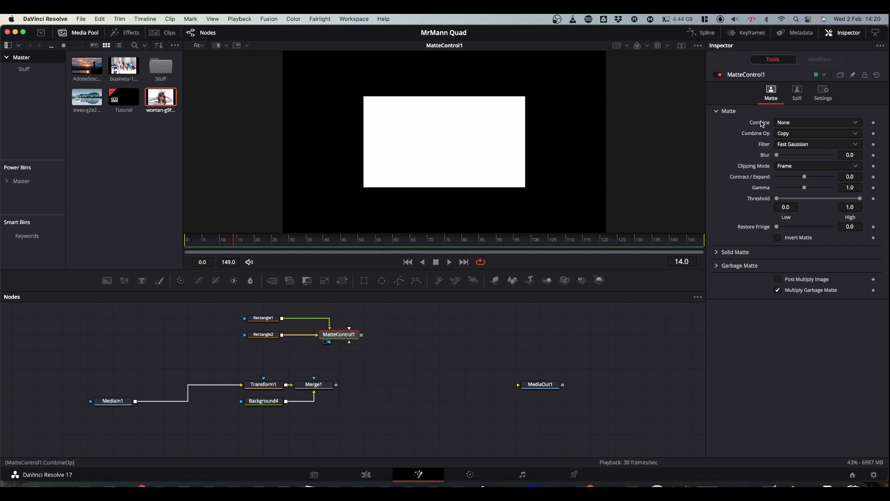
pyautogui.click(797, 122)
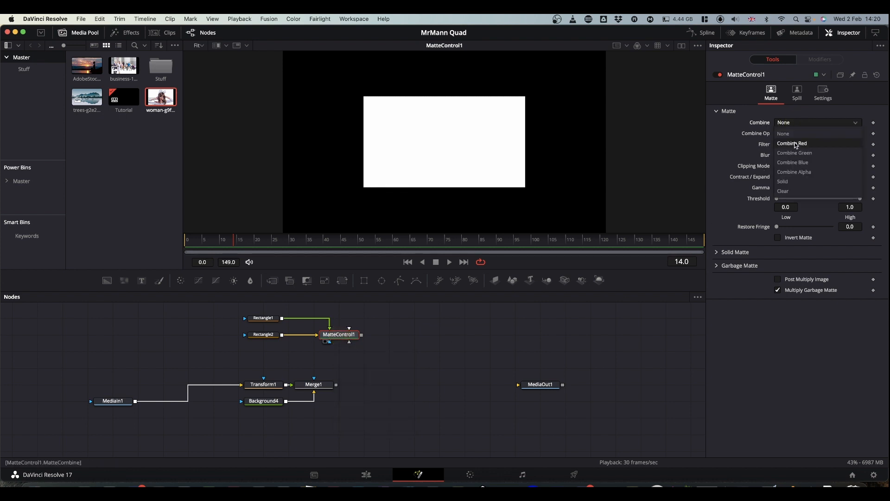
pyautogui.click(797, 172)
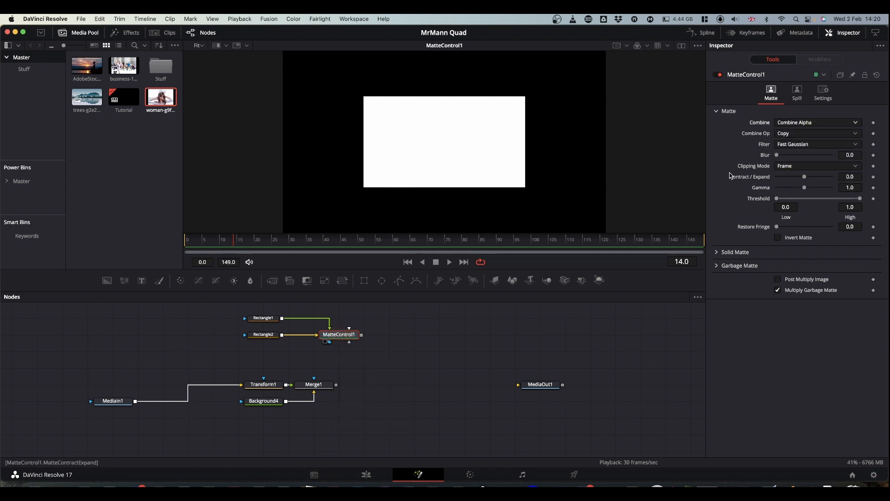
pyautogui.click(783, 134)
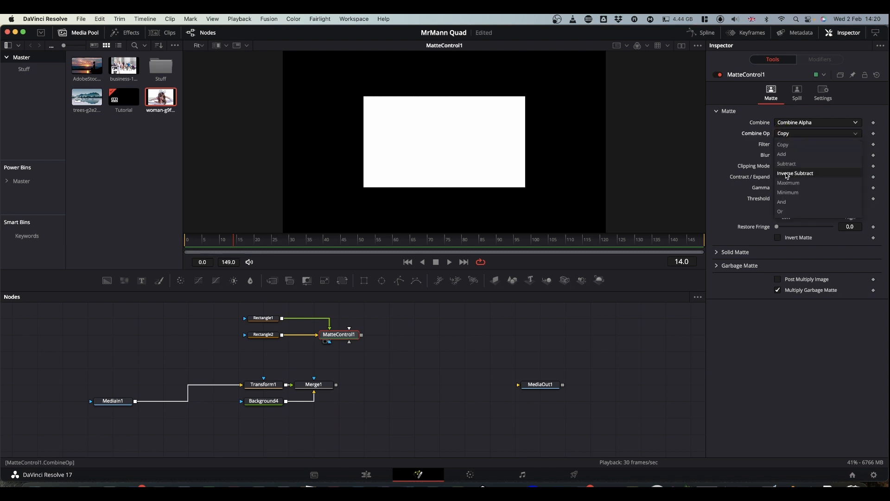
pyautogui.click(789, 193)
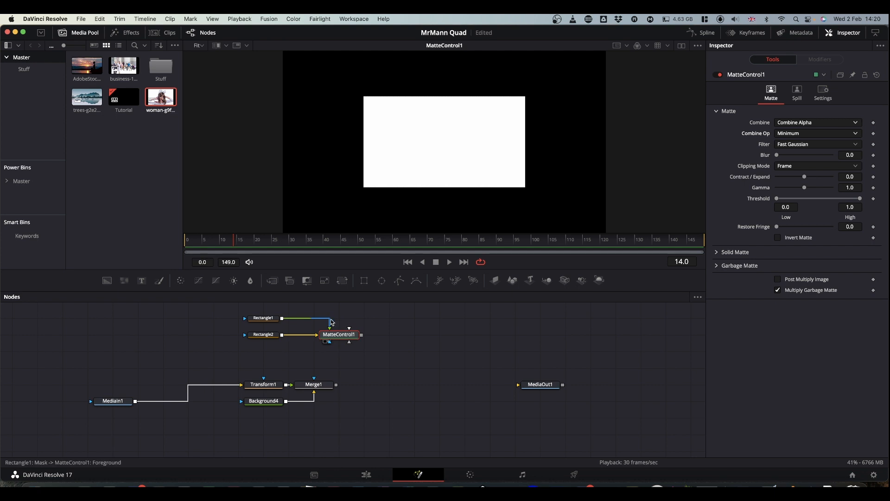
# Step: Offset the Rectangle2 mask down and right to a centre of about X 0.58, Y 0.41
pyautogui.click(262, 336)
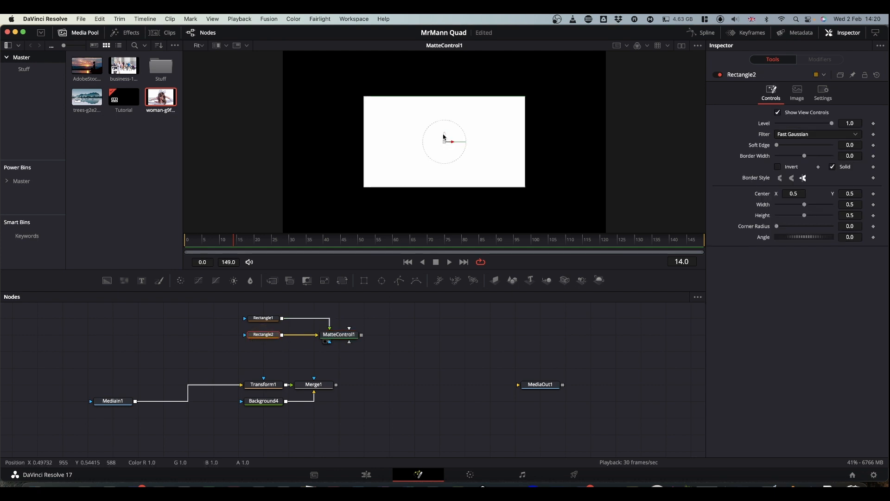
pyautogui.moveTo(444, 143); pyautogui.dragTo(482, 165)
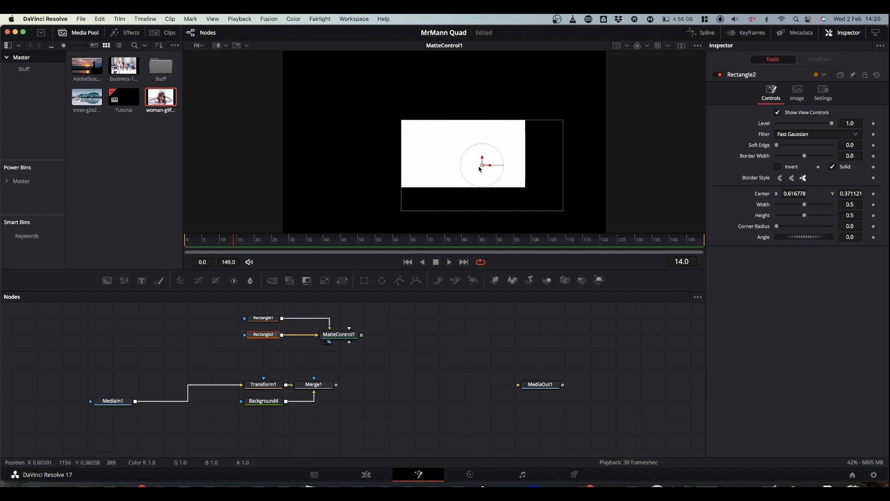
pyautogui.moveTo(480, 165)
pyautogui.mouseDown()
pyautogui.moveTo(622, 165)
pyautogui.moveTo(538, 155)
pyautogui.moveTo(470, 160)
pyautogui.mouseUp()
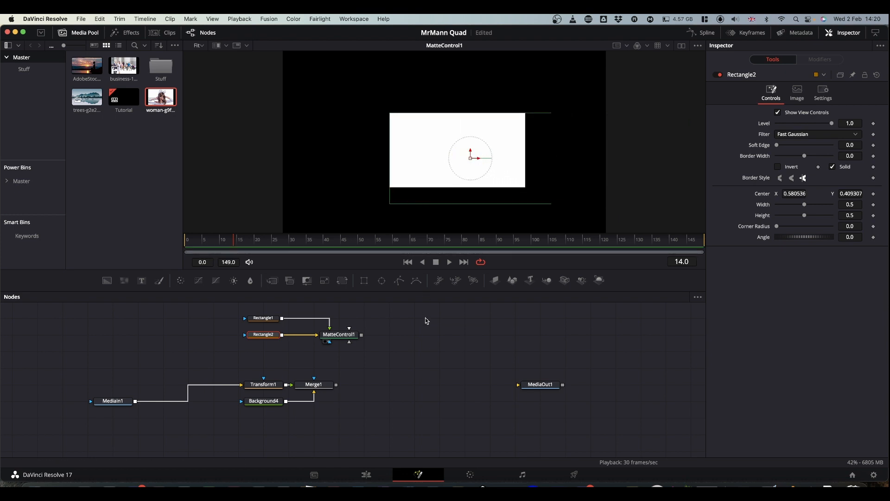
# Step: Set the Rectangle1 mask's centre to X 0.25, Y 0.75 so it covers the frame's upper-left quadrant
pyautogui.click(262, 320)
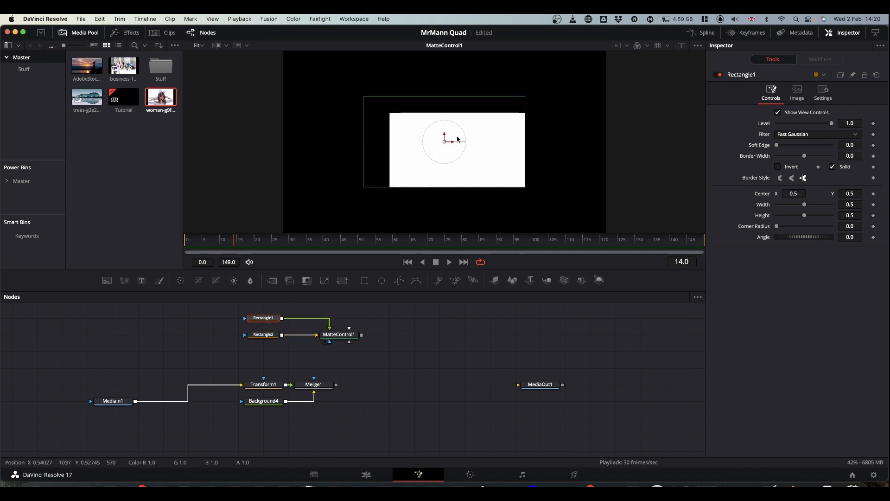
pyautogui.scroll(1, 303, 63)
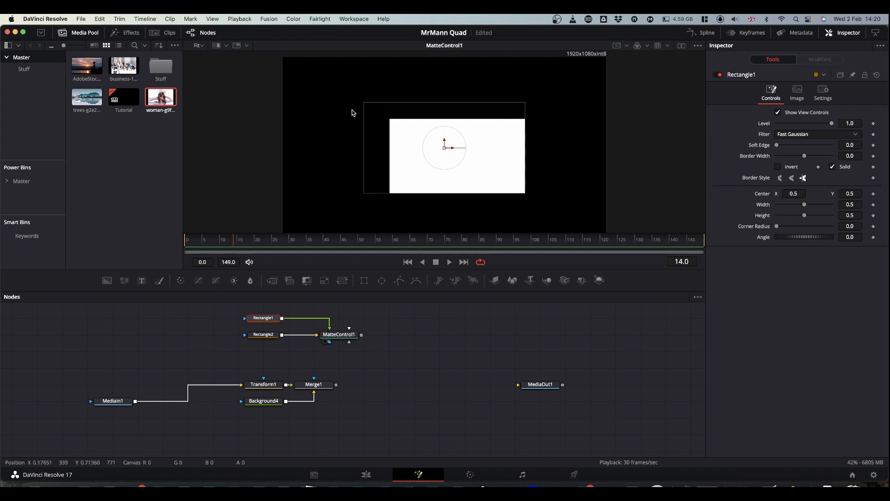
pyautogui.click(795, 192)
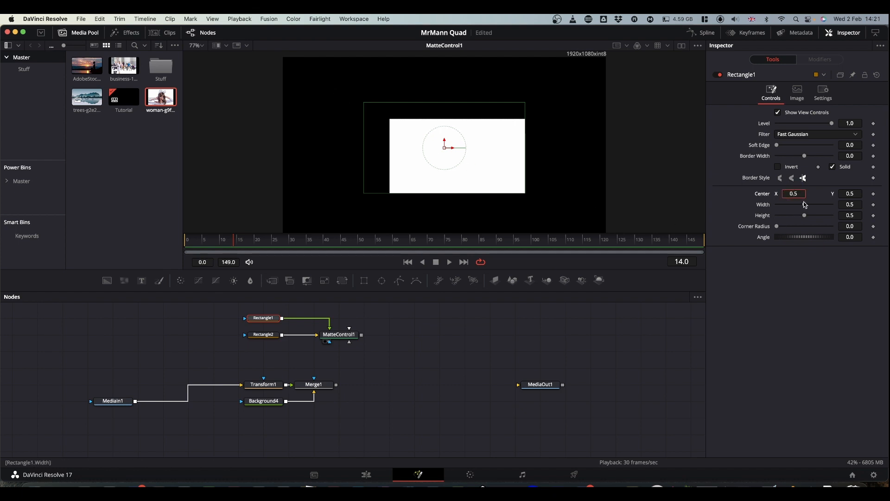
pyautogui.write('2')
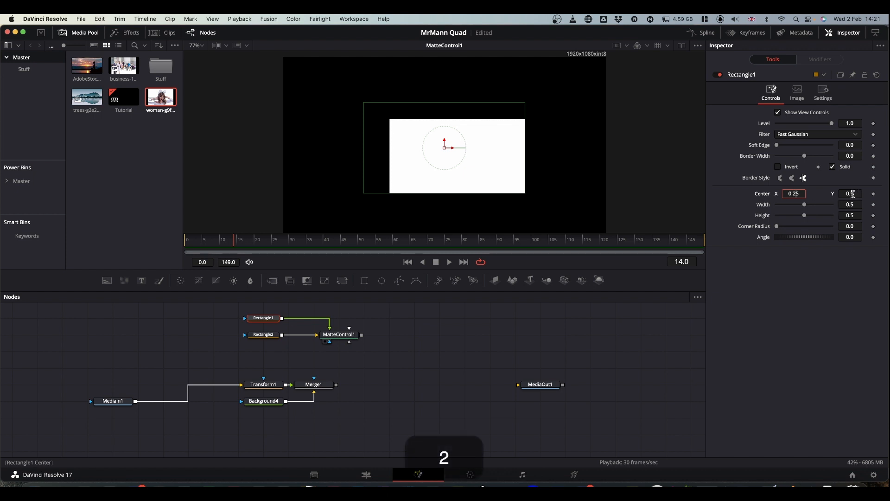
pyautogui.click(853, 194)
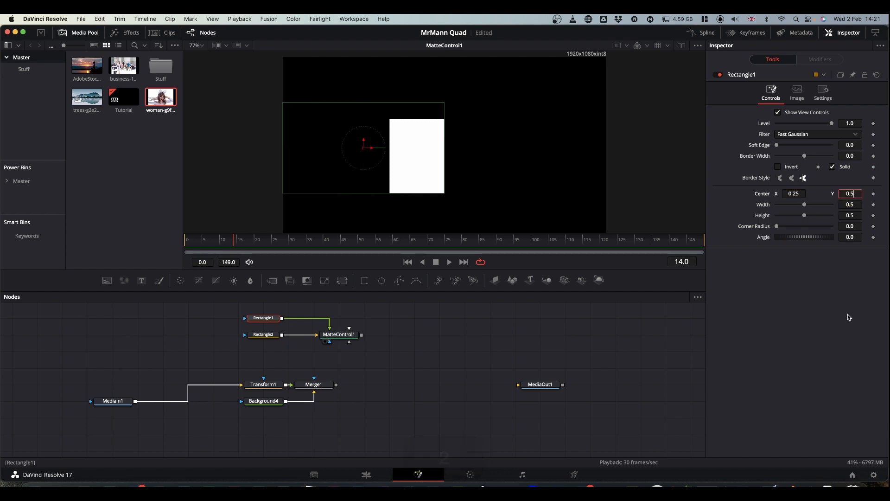
pyautogui.write('7')
pyautogui.click(773, 315)
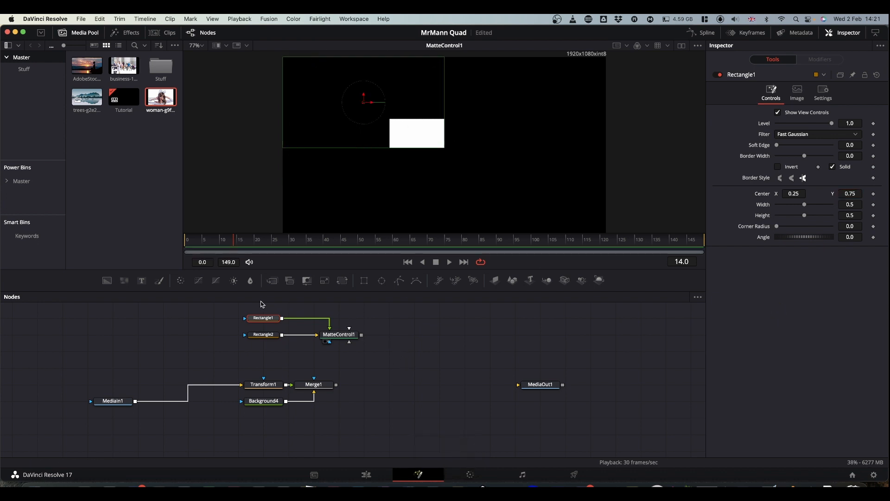
# Step: Move the Rectangle2 mask over the frame's upper-left quadrant, to a centre of about X 0.26, Y 0.74
pyautogui.click(263, 337)
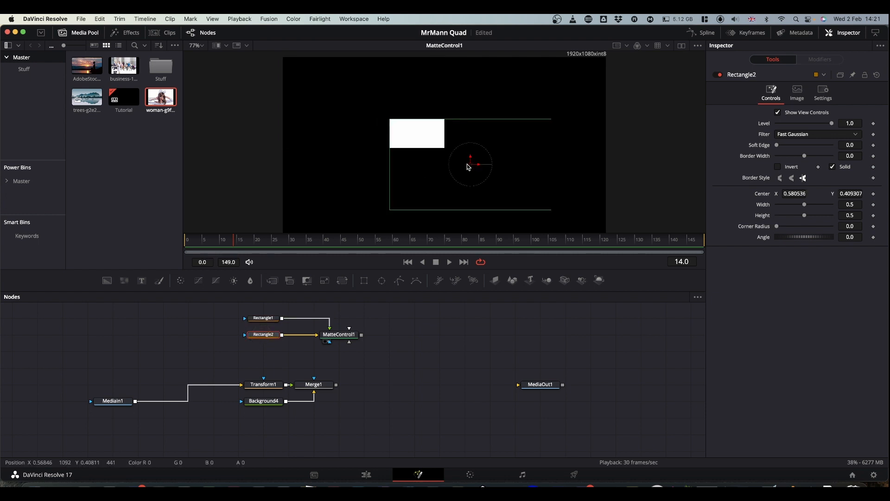
pyautogui.moveTo(469, 166); pyautogui.dragTo(367, 107)
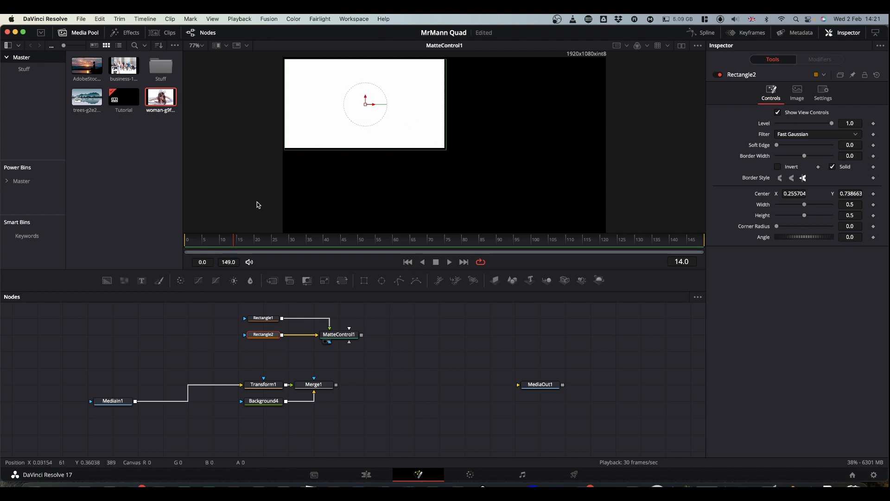
# Step: Set the Rectangle2 mask's centre to X 0.75, Y 0.25 at frame 0, over the frame's lower-right quadrant
pyautogui.moveTo(235, 243); pyautogui.dragTo(159, 246)
pyautogui.click(796, 194)
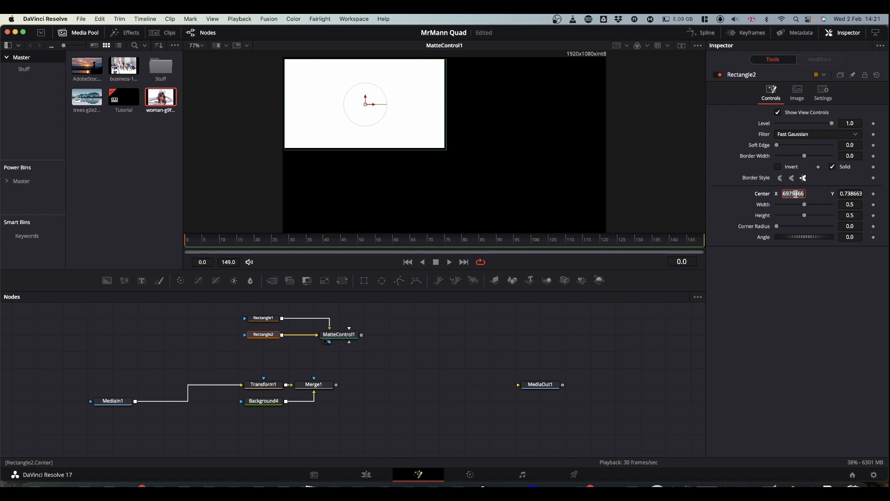
pyautogui.write('.')
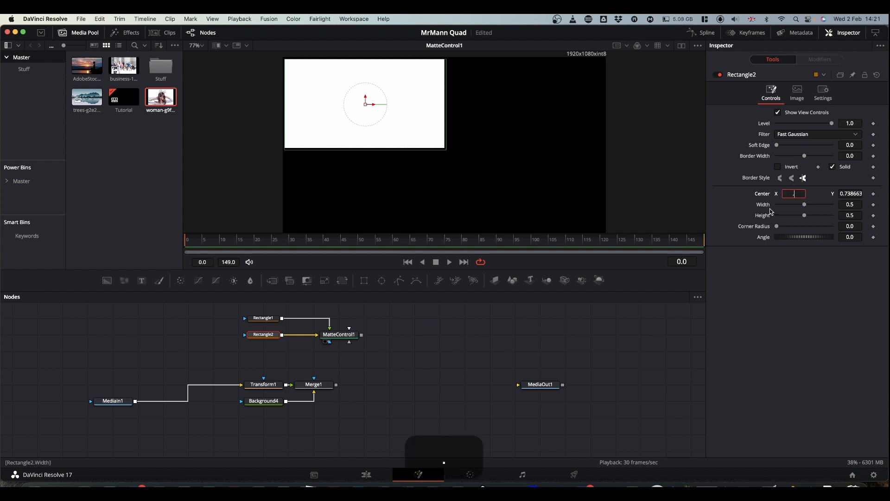
pyautogui.write('75')
pyautogui.doubleClick(848, 194)
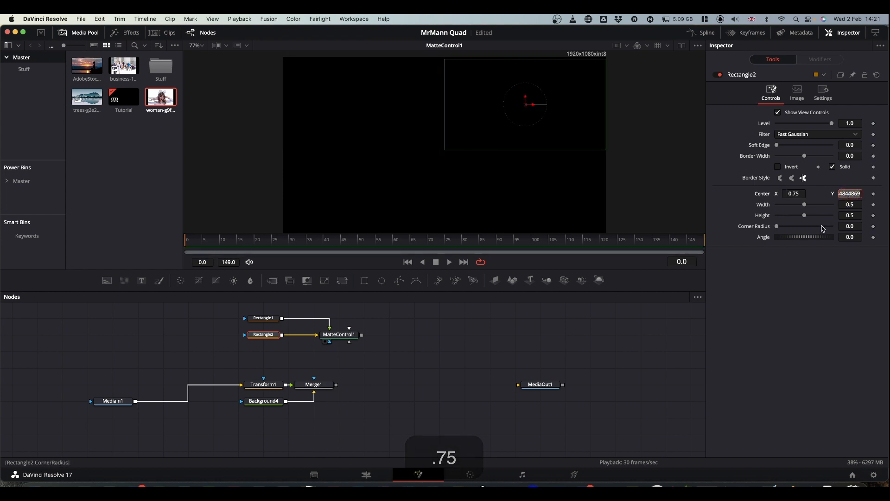
pyautogui.write('.25')
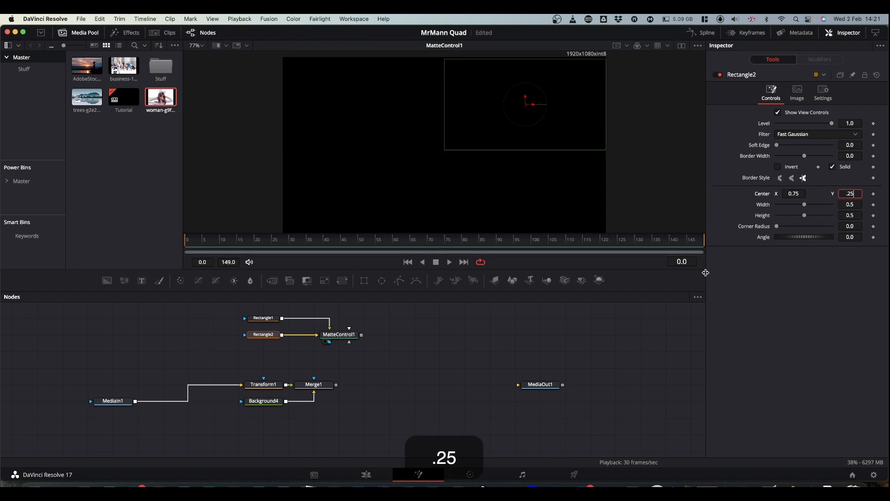
pyautogui.click(655, 348)
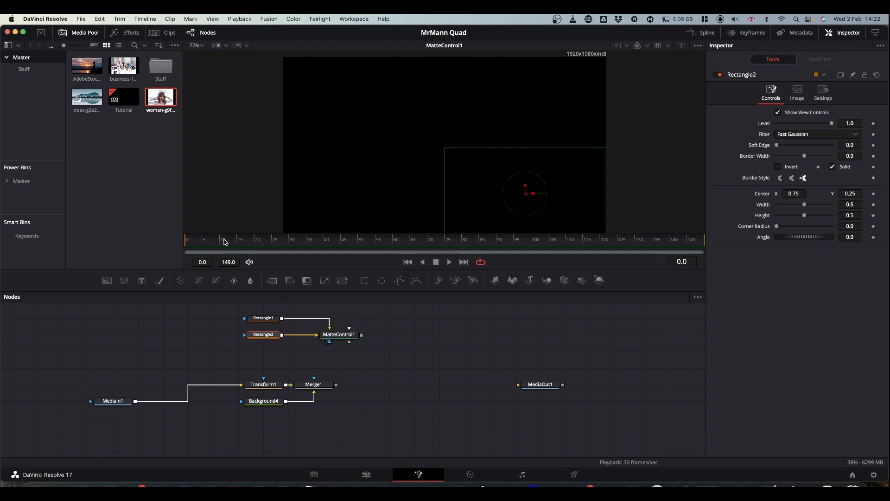
# Step: Add a keyframe to the Rectangle2 mask's Center at frame 0
pyautogui.click(257, 242)
pyautogui.moveTo(256, 241); pyautogui.dragTo(163, 243)
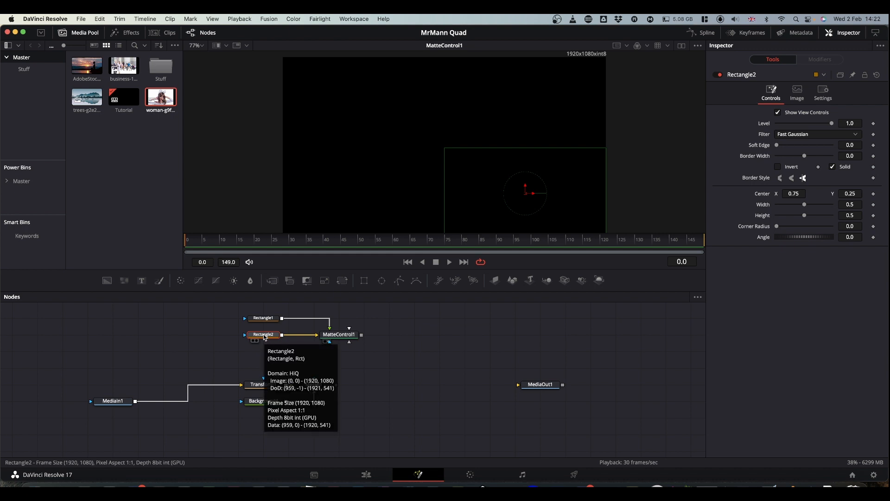
pyautogui.click(874, 195)
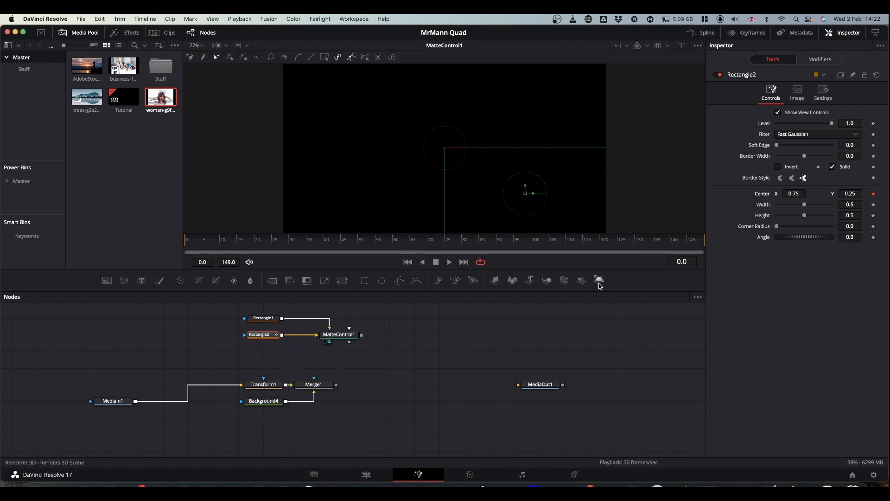
# Step: At frame 20, set the Rectangle2 mask's centre to X 0.25, Y 0.75 to keyframe its end position
pyautogui.click(257, 241)
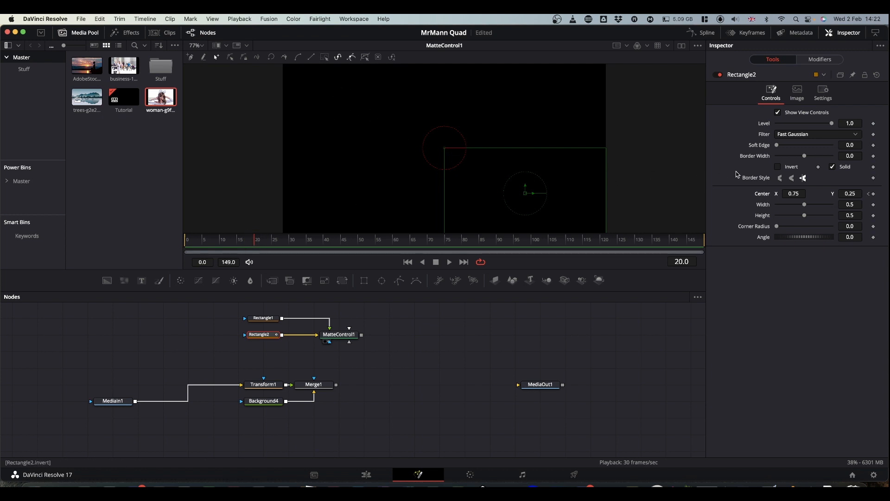
pyautogui.click(795, 194)
pyautogui.press('BackSpace')
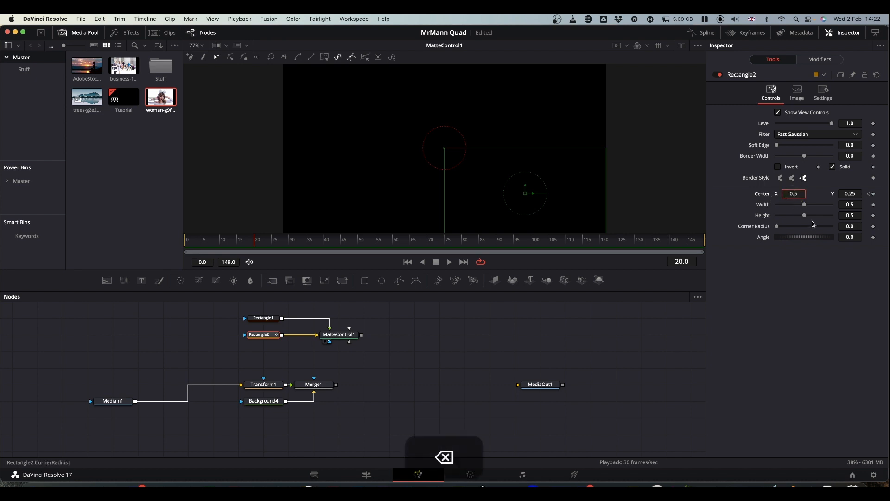
pyautogui.write('2')
pyautogui.click(852, 193)
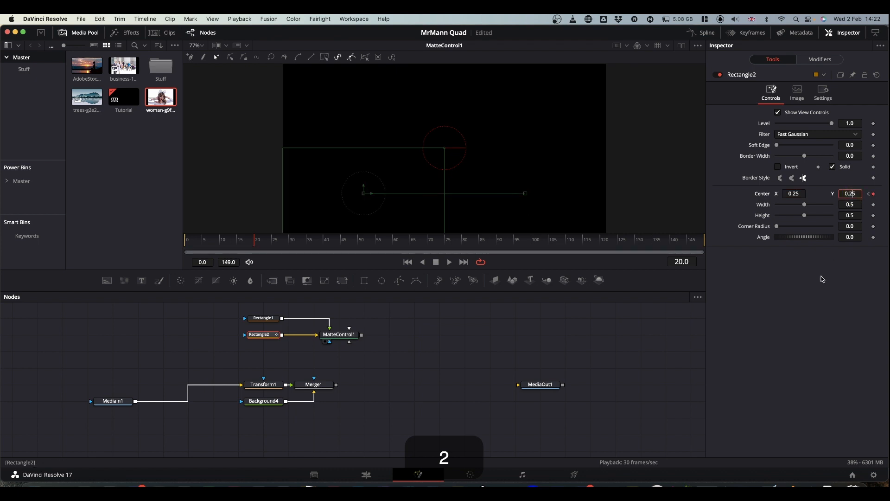
pyautogui.press('BackSpace')
pyautogui.write('7')
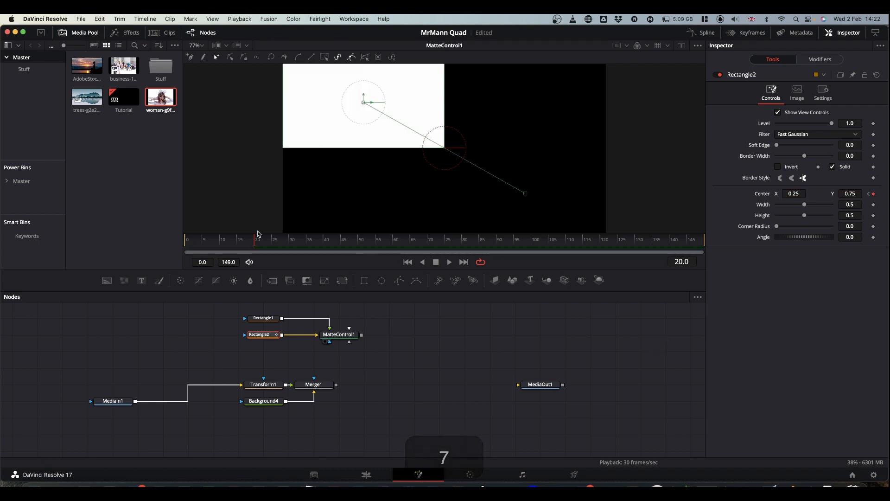
# Step: Play the Rectangle2 mask's movement from frame 0 to check the diagonal reveal
pyautogui.moveTo(255, 240); pyautogui.dragTo(160, 245)
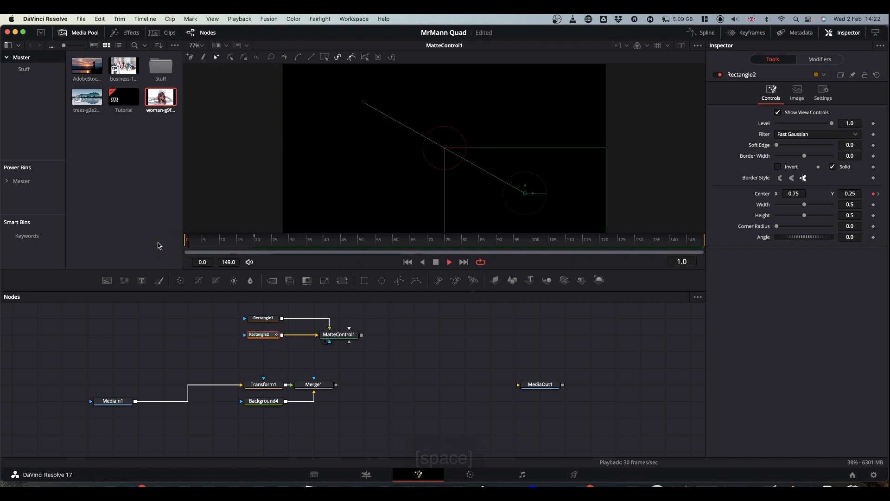
pyautogui.press('space')
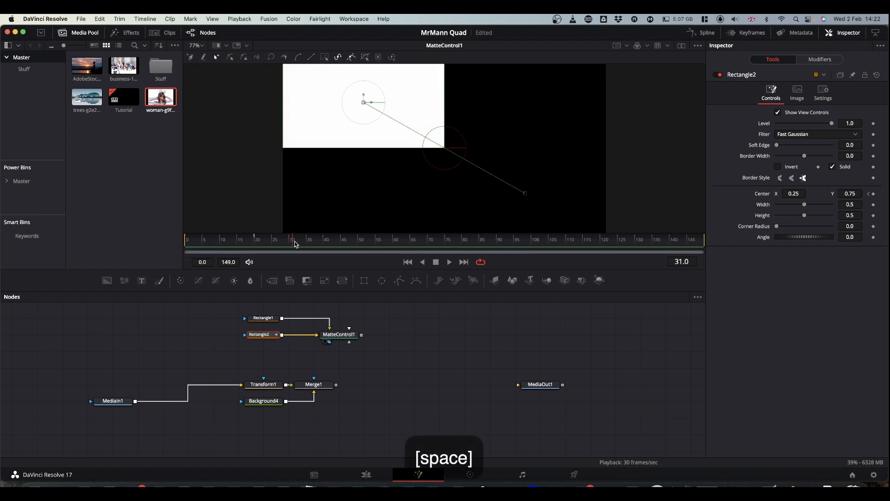
pyautogui.moveTo(292, 241); pyautogui.dragTo(131, 239)
pyautogui.press('space')
pyautogui.press('space')
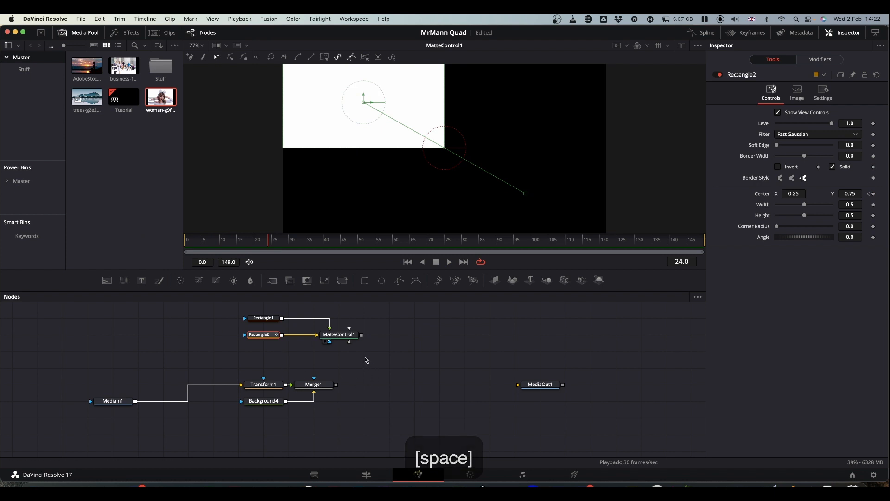
# Step: Connect MatteControl1's output to Merge1's effect mask, view Merge1 and play the image reveal from frame 0
pyautogui.moveTo(362, 336); pyautogui.dragTo(399, 200)
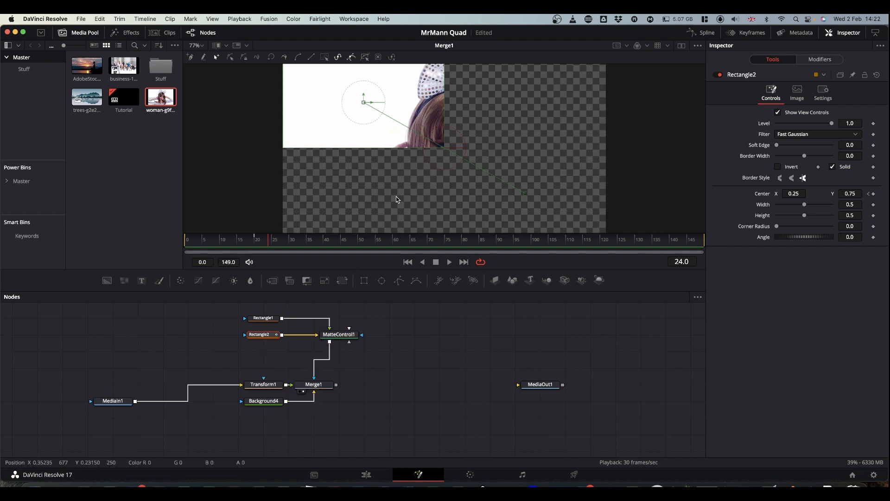
pyautogui.moveTo(268, 242); pyautogui.dragTo(153, 238)
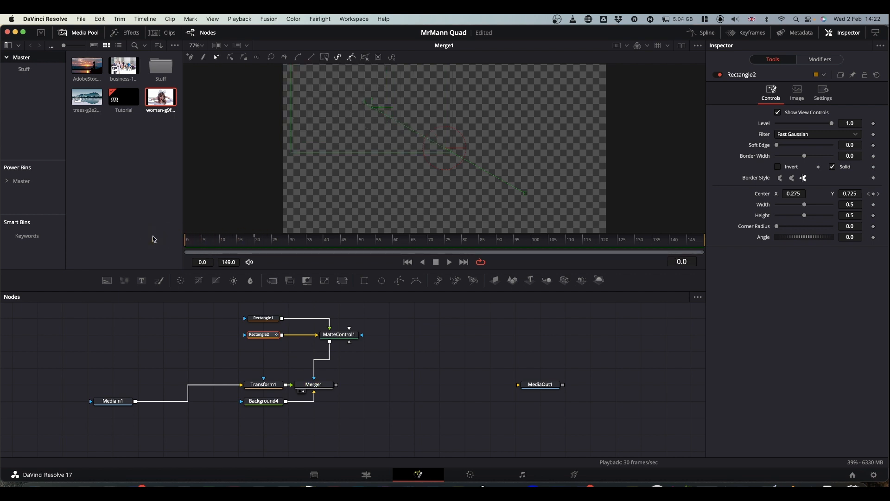
pyautogui.press('space')
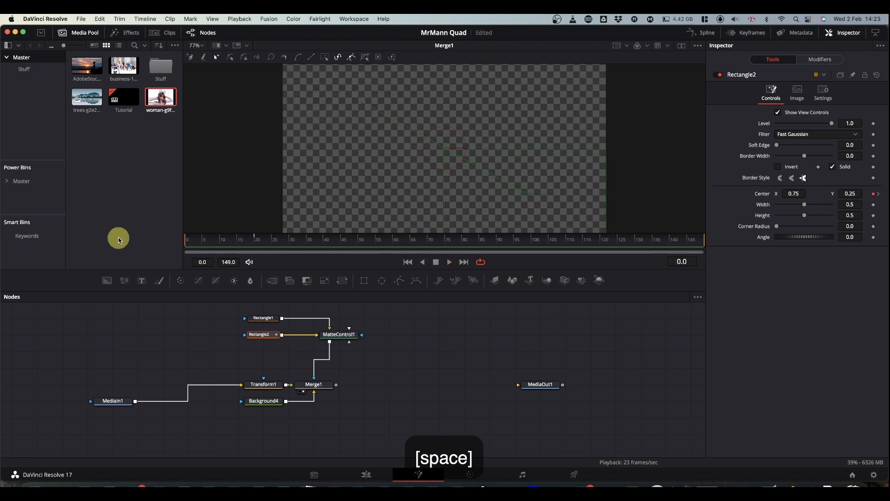
pyautogui.press('space')
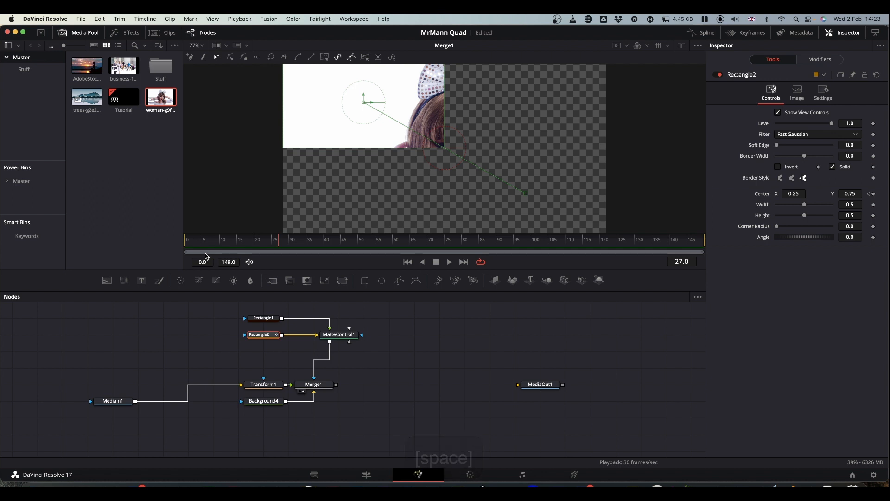
# Step: At frame 0, set Transform1's Size to 1.5 and add a keyframe for it
pyautogui.moveTo(279, 243); pyautogui.dragTo(171, 252)
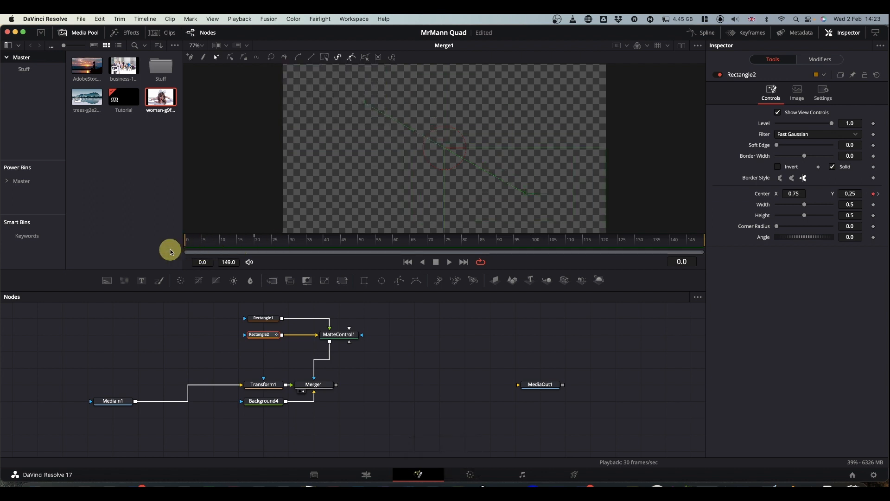
pyautogui.click(264, 386)
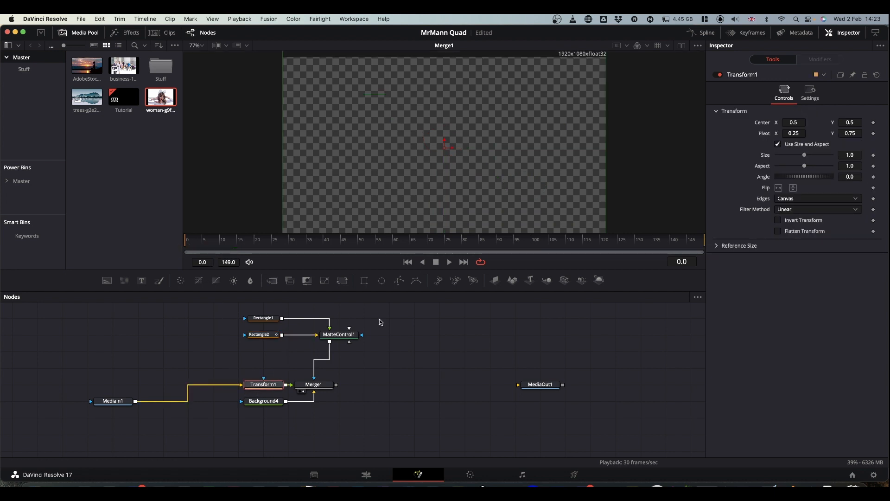
pyautogui.moveTo(807, 158); pyautogui.dragTo(848, 154)
pyautogui.click(846, 154)
pyautogui.click(874, 155)
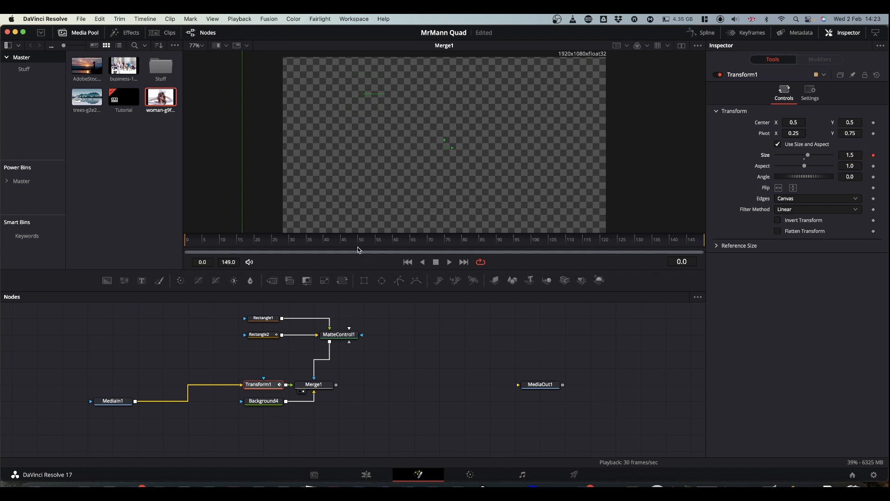
# Step: Keyframe Transform1's Size at 1.0 on frame 20 and play back the combined zoom and reveal
pyautogui.click(256, 246)
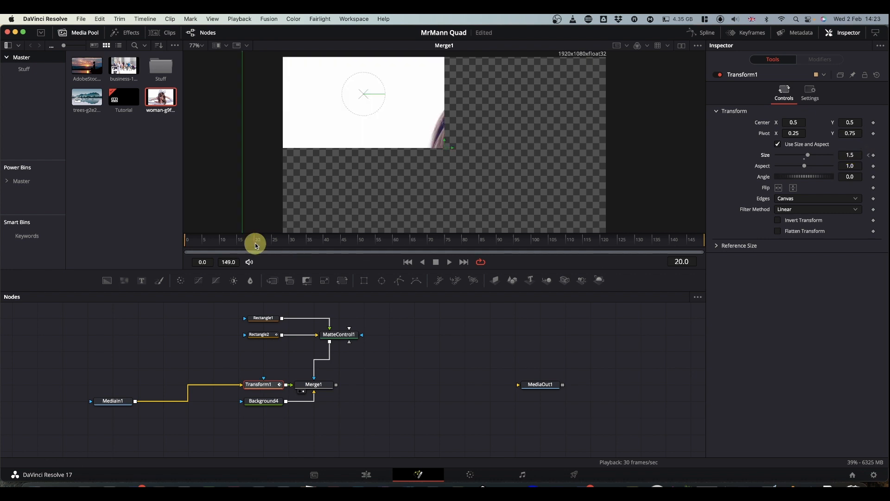
pyautogui.click(805, 160)
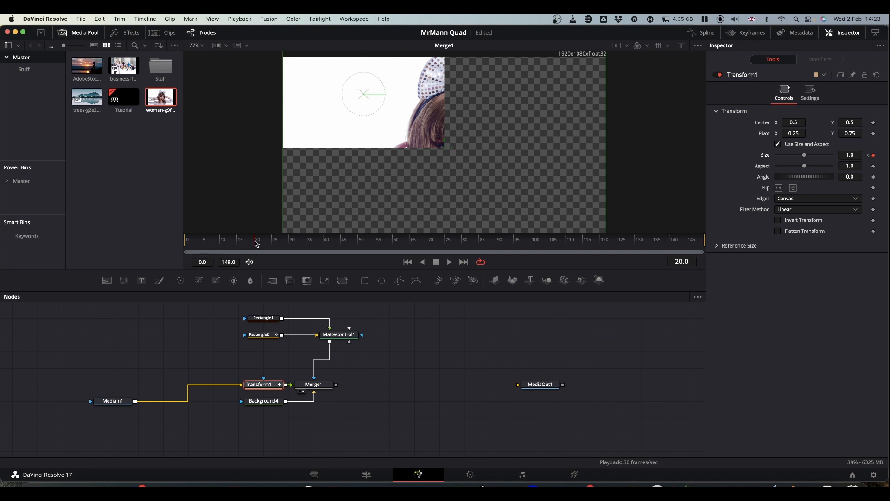
pyautogui.moveTo(257, 244); pyautogui.dragTo(162, 239)
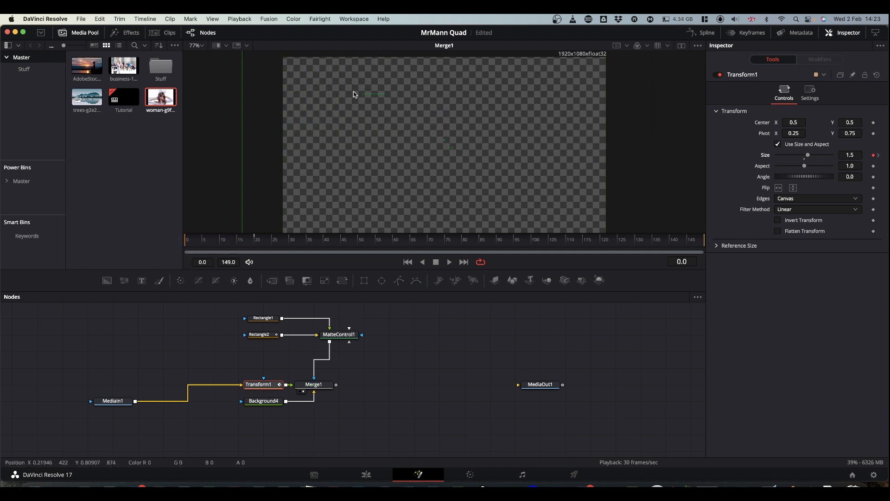
pyautogui.press('space')
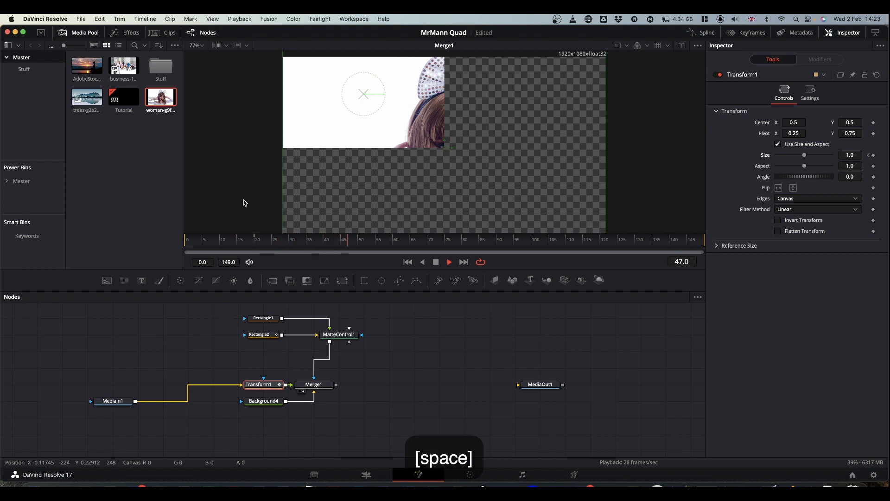
pyautogui.moveTo(237, 240); pyautogui.dragTo(149, 239)
pyautogui.press('space')
# Step: Arrange the first quadrant's mask, transform, background and merge nodes compactly and duplicate the group beneath the original
pyautogui.moveTo(240, 308); pyautogui.dragTo(239, 356)
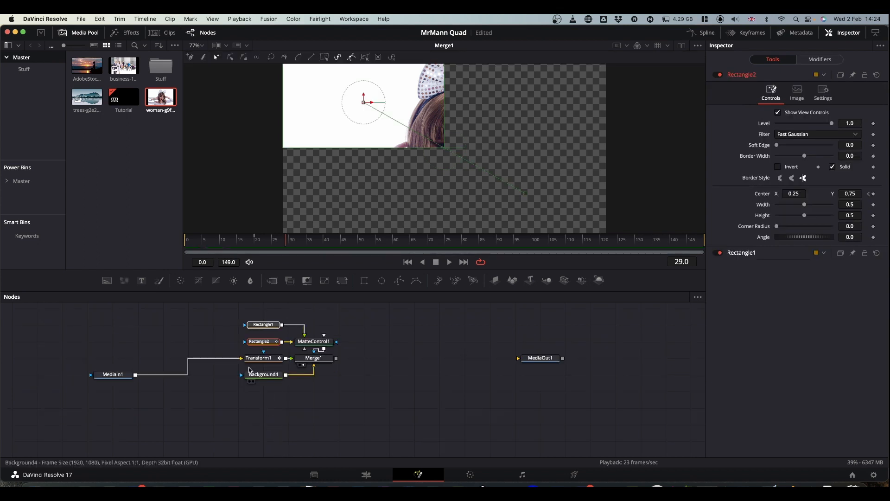
pyautogui.moveTo(236, 310); pyautogui.dragTo(343, 394)
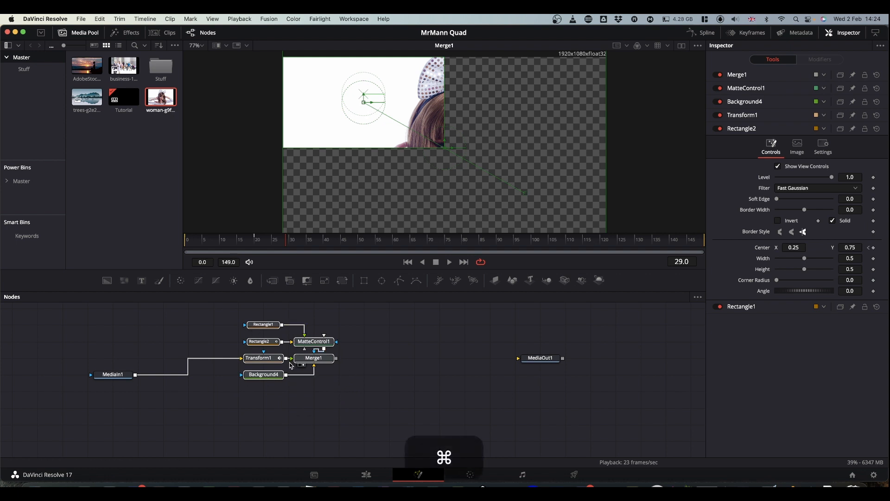
pyautogui.press('cmd+c')
pyautogui.click(285, 419)
pyautogui.scroll(-2, 344, 402)
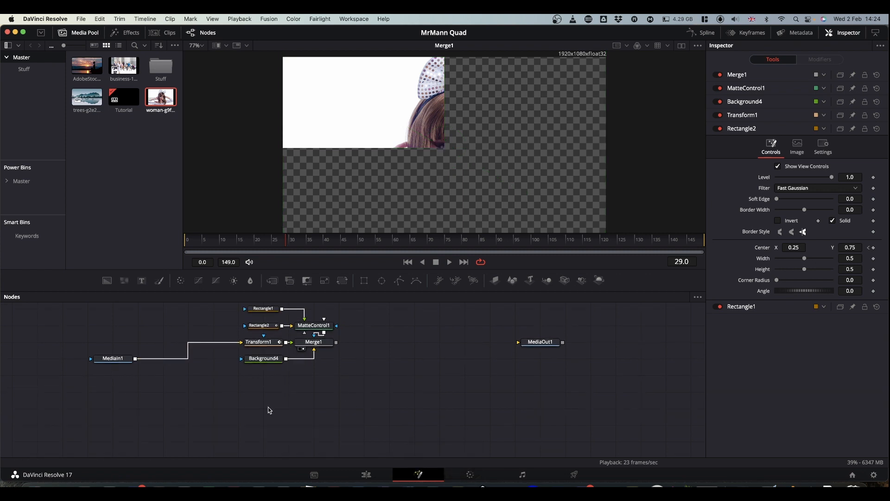
pyautogui.press('cmd+v')
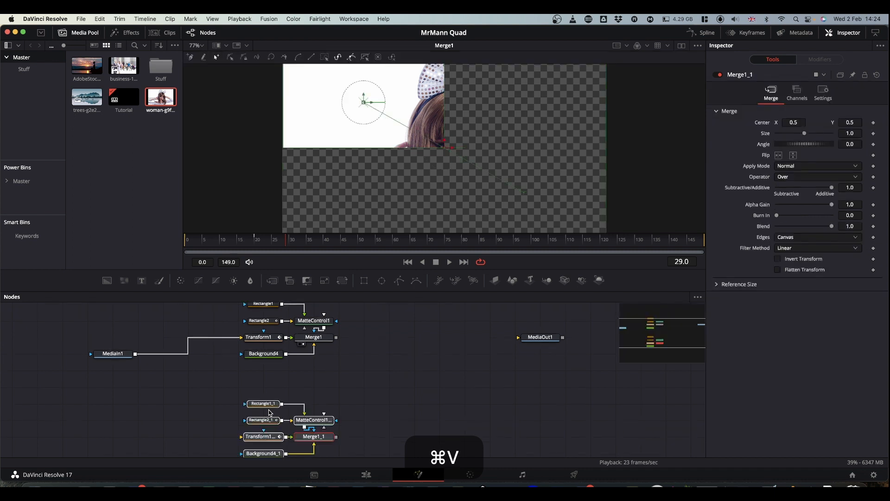
pyautogui.moveTo(268, 404); pyautogui.dragTo(264, 384)
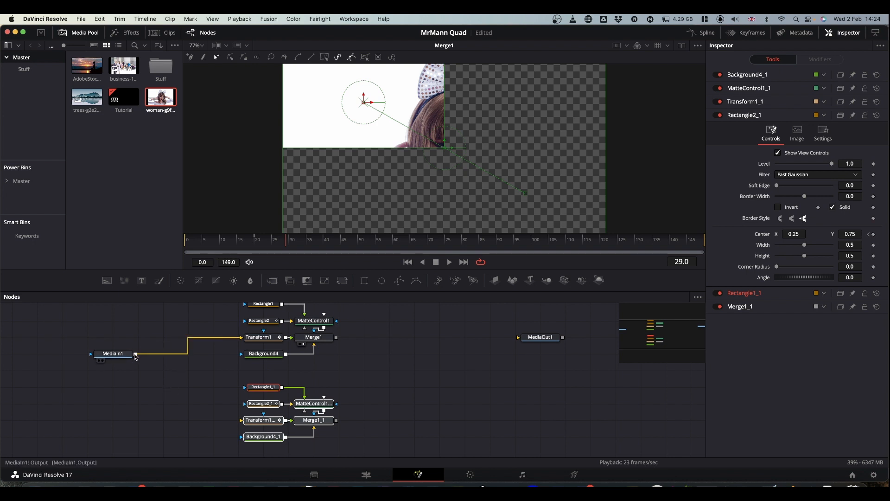
# Step: Connect MediaIn1's output to the input of the duplicated Transform1_1 node
pyautogui.moveTo(135, 355); pyautogui.dragTo(242, 421)
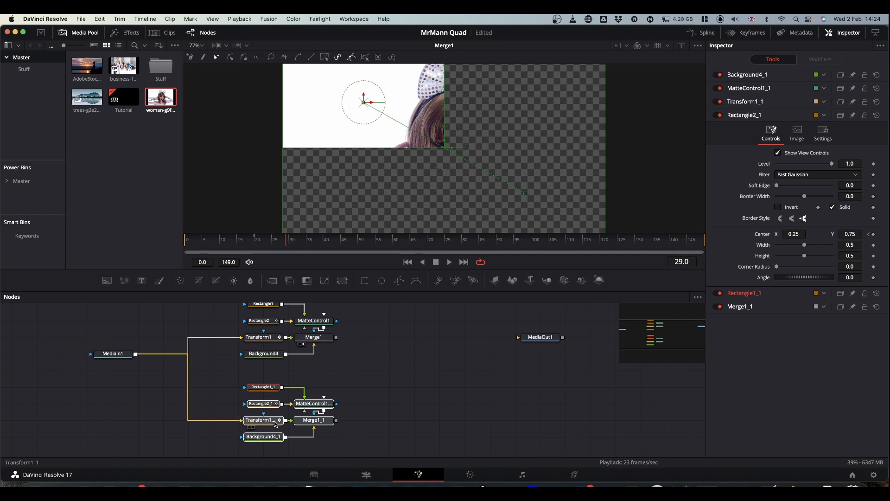
pyautogui.click(258, 390)
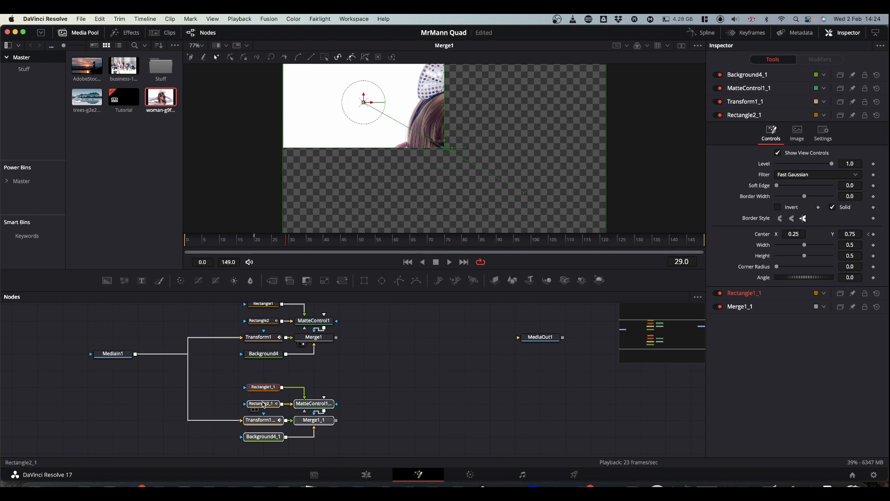
pyautogui.click(261, 403)
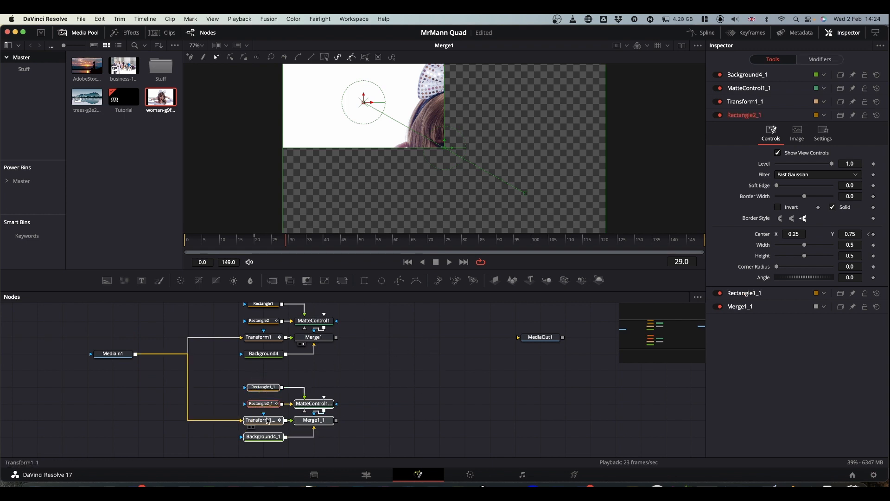
pyautogui.click(411, 394)
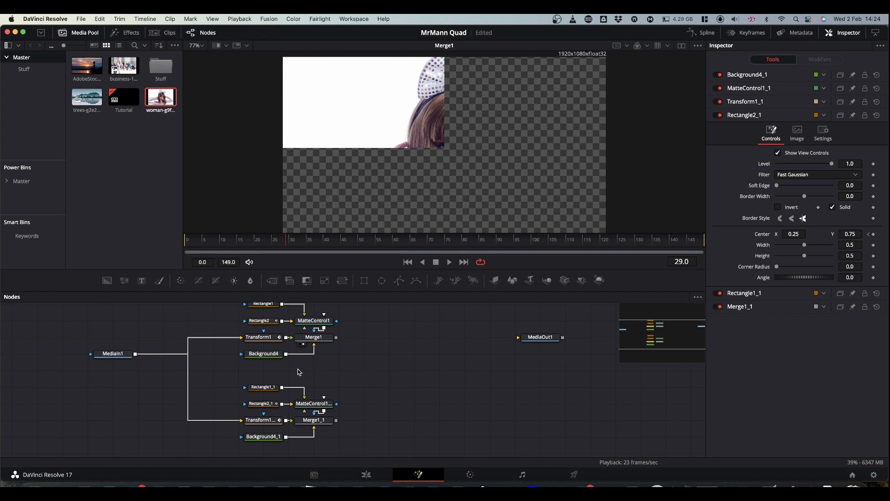
# Step: Set the Center X of the duplicated mask Rectangle1_1 to 0.75
pyautogui.click(267, 391)
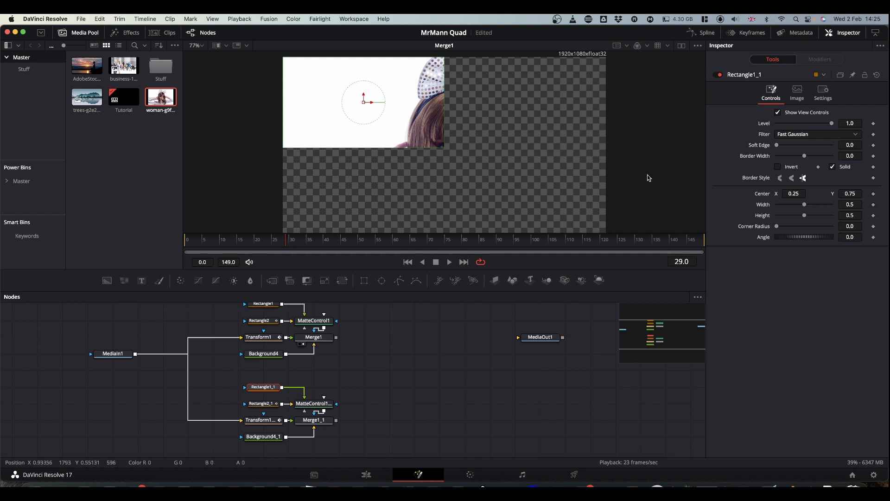
pyautogui.click(795, 193)
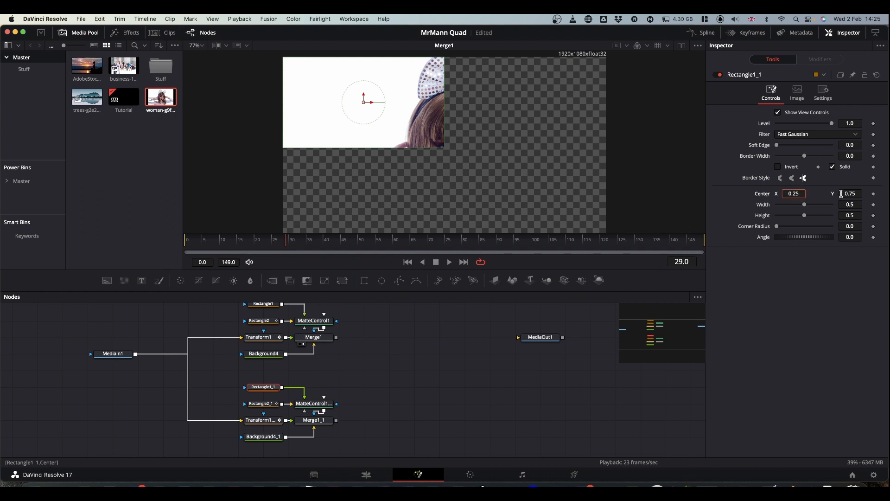
pyautogui.press('BackSpace')
pyautogui.write('7')
pyautogui.click(817, 323)
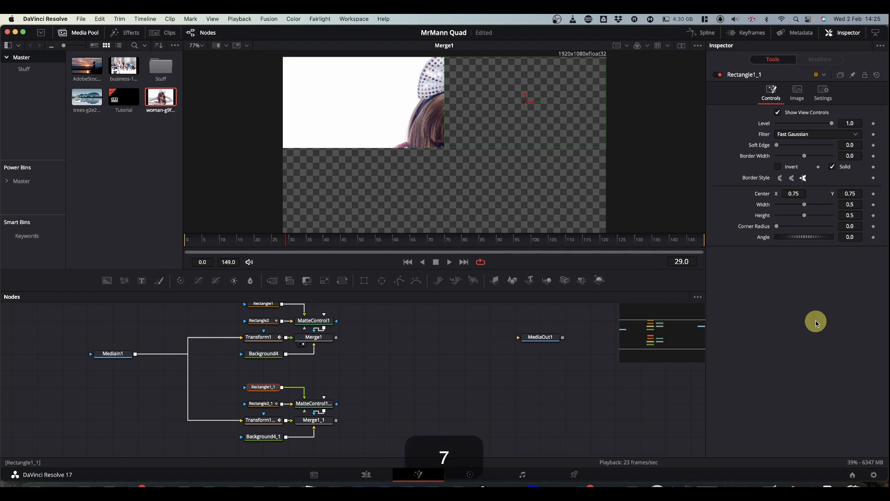
# Step: At frame 0, set Rectangle2_1's Center X keyframe to 0.25
pyautogui.click(265, 405)
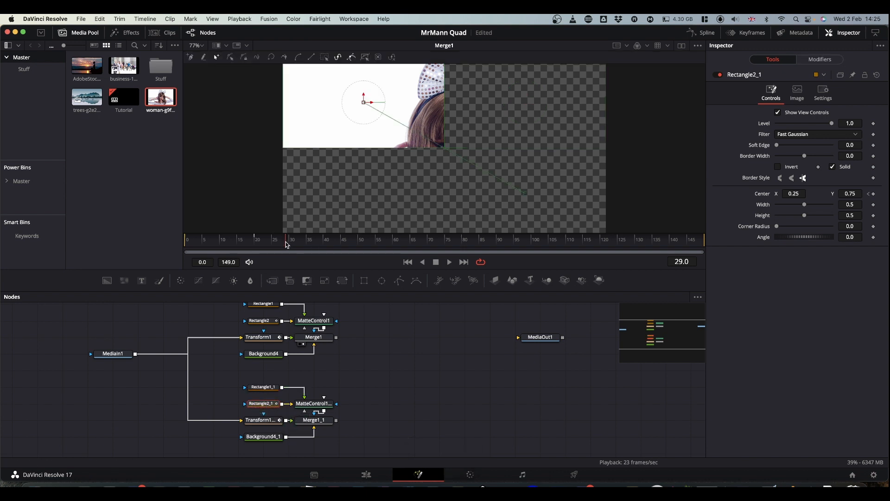
pyautogui.moveTo(286, 244); pyautogui.dragTo(180, 251)
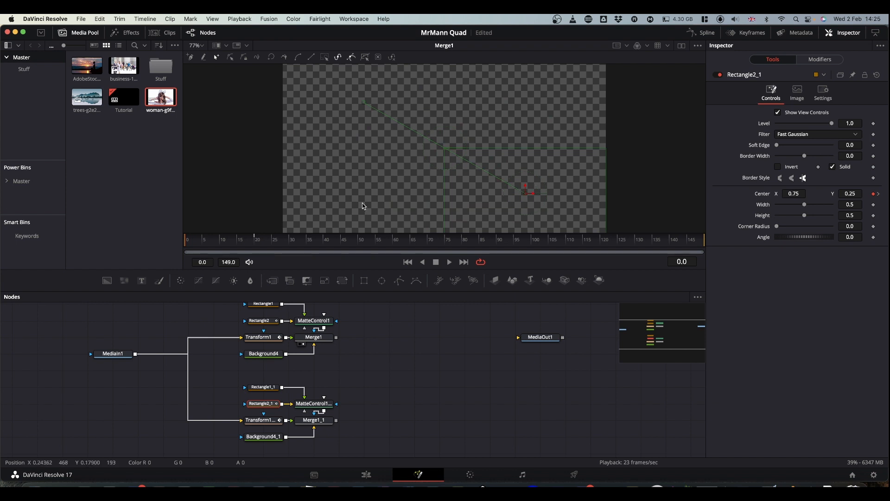
pyautogui.click(795, 193)
pyautogui.press('BackSpace')
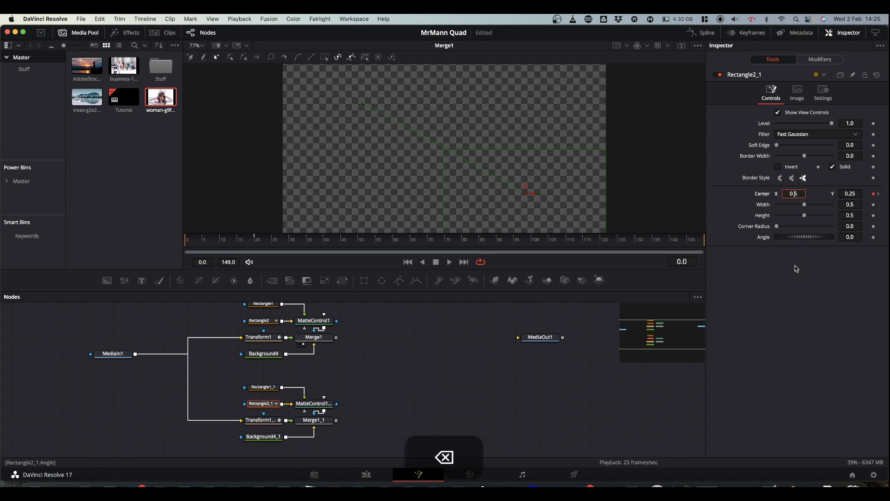
pyautogui.write('2')
pyautogui.click(783, 316)
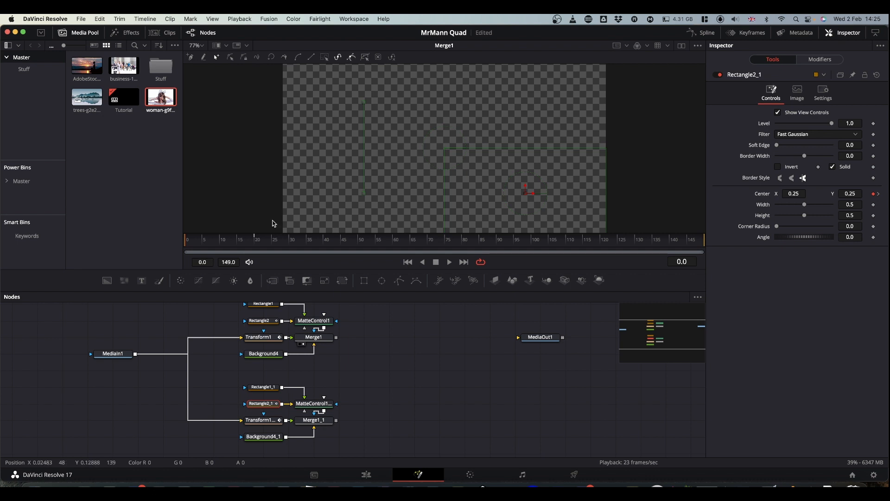
# Step: At frame 20, set Rectangle2_1's Center X keyframe to 0.75
pyautogui.click(256, 244)
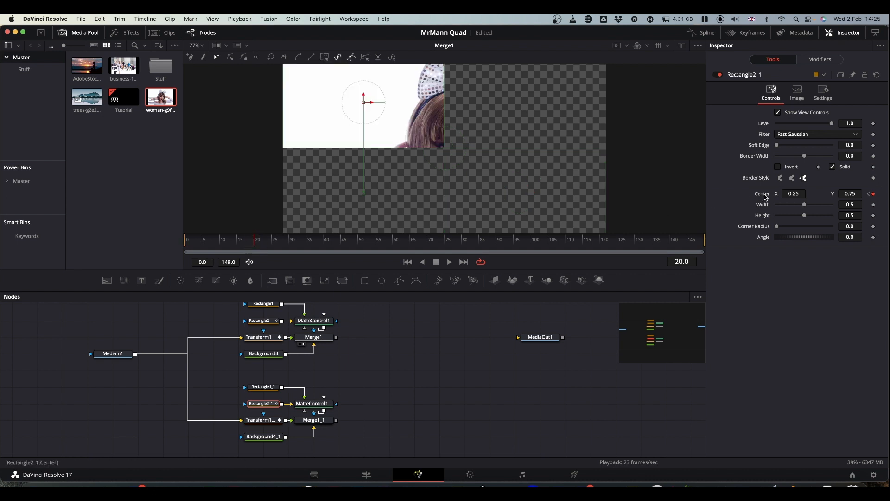
pyautogui.click(795, 193)
pyautogui.press('BackSpace')
pyautogui.write('7')
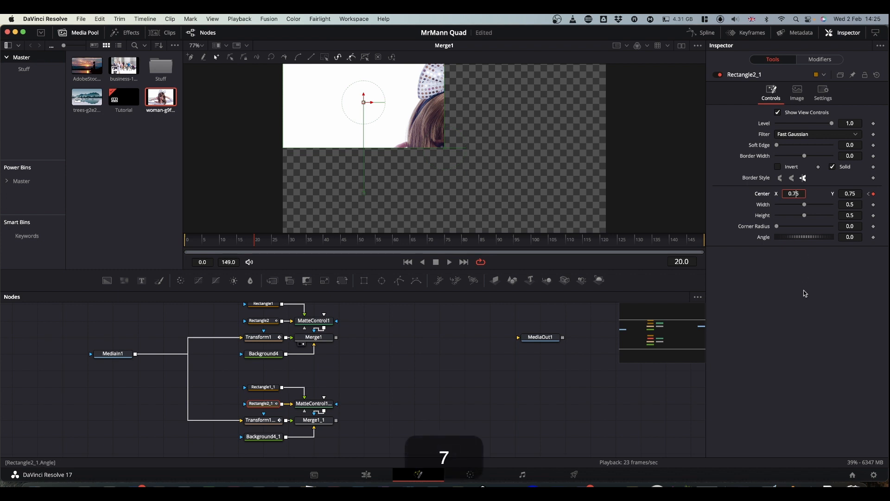
pyautogui.click(807, 316)
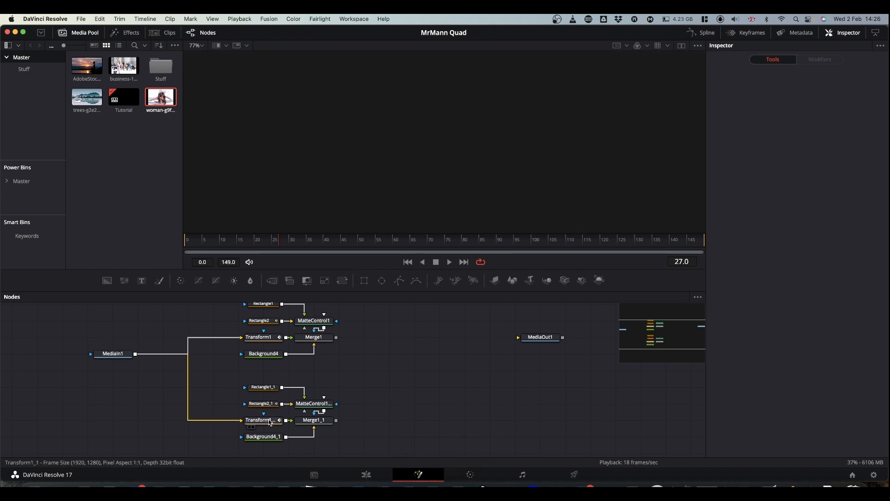
# Step: Show Merge1_1 in the viewer and set Transform1_1's Pivot X to 0.75
pyautogui.moveTo(271, 422)
pyautogui.click(271, 423)
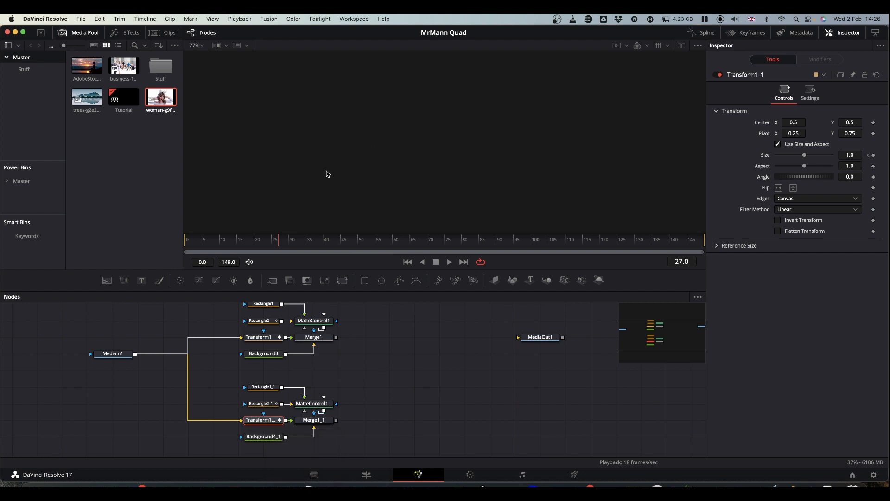
pyautogui.moveTo(258, 241); pyautogui.dragTo(244, 246)
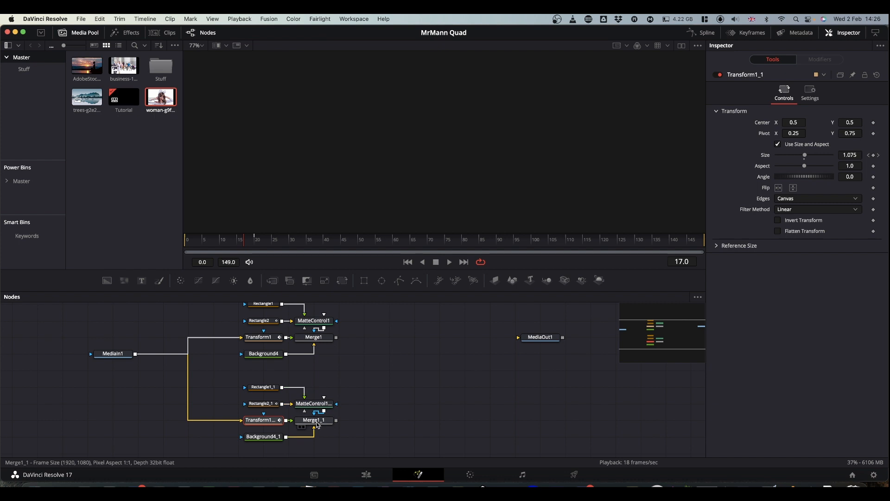
pyautogui.moveTo(474, 149); pyautogui.dragTo(474, 148)
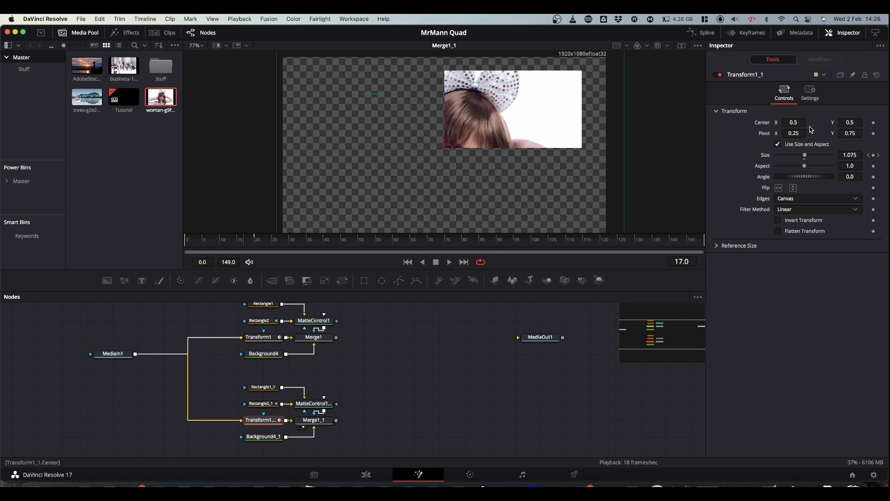
pyautogui.click(795, 133)
pyautogui.press('BackSpace')
pyautogui.write('7')
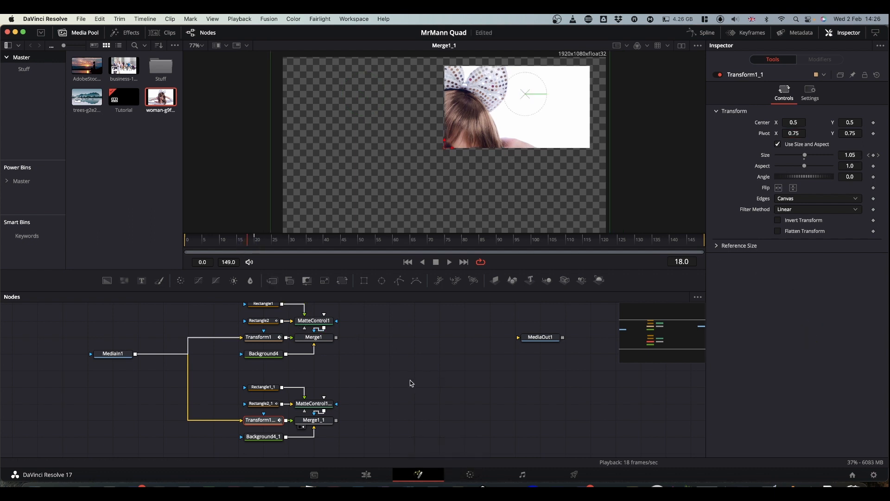
# Step: Combine Merge1 over Merge1_1 in a new merge node, show it in the viewer, and play the animation from frame 0
pyautogui.moveTo(337, 337); pyautogui.dragTo(490, 181)
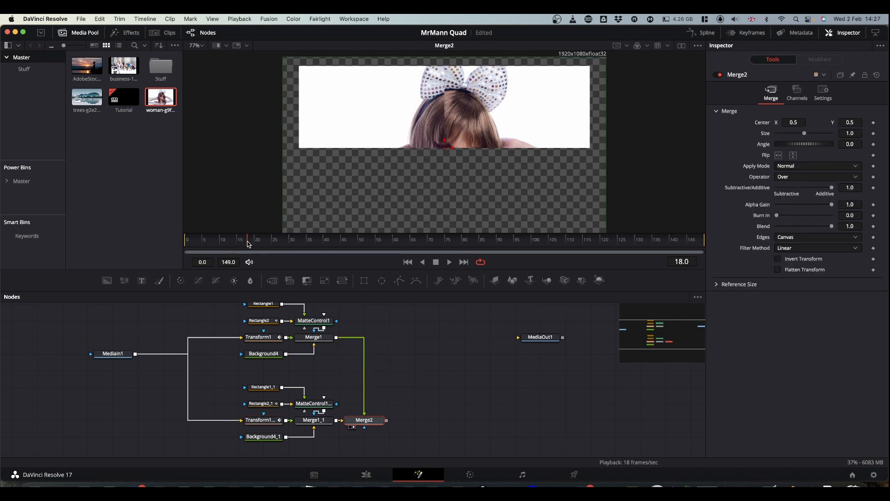
pyautogui.moveTo(249, 245); pyautogui.dragTo(174, 243)
pyautogui.press('space')
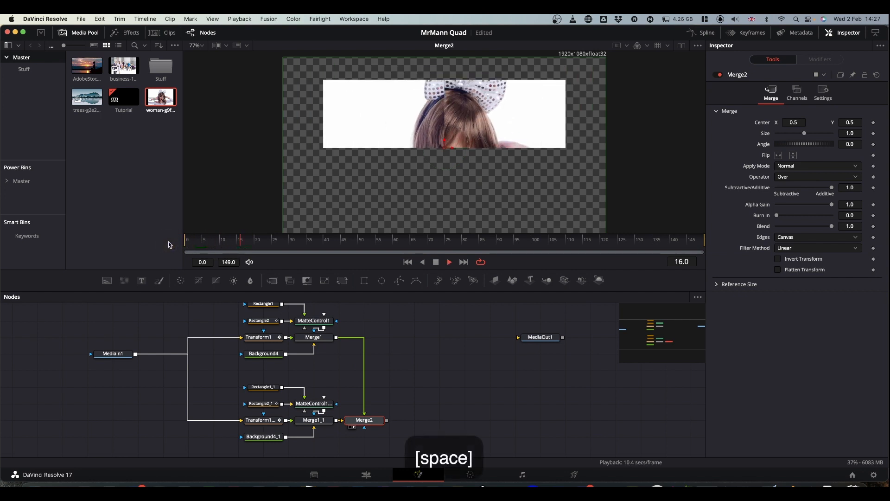
pyautogui.press('space')
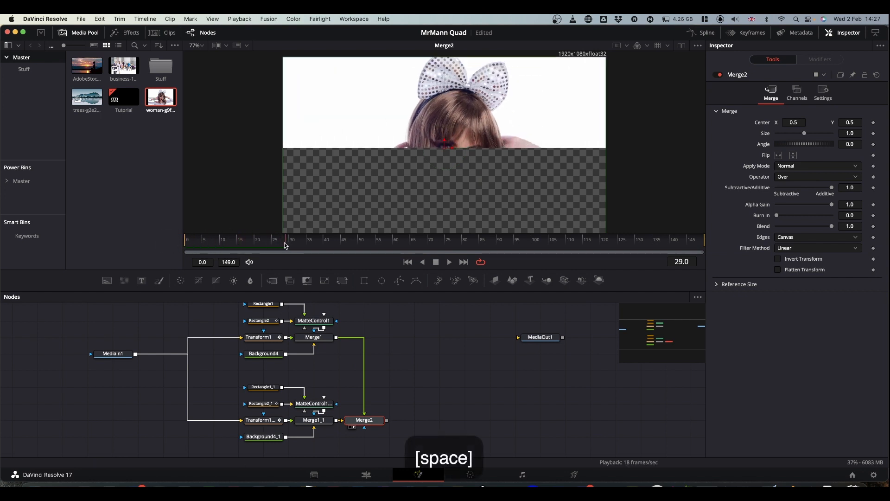
pyautogui.moveTo(286, 245); pyautogui.dragTo(175, 242)
pyautogui.press('space')
pyautogui.press('space')
pyautogui.moveTo(300, 244); pyautogui.dragTo(168, 245)
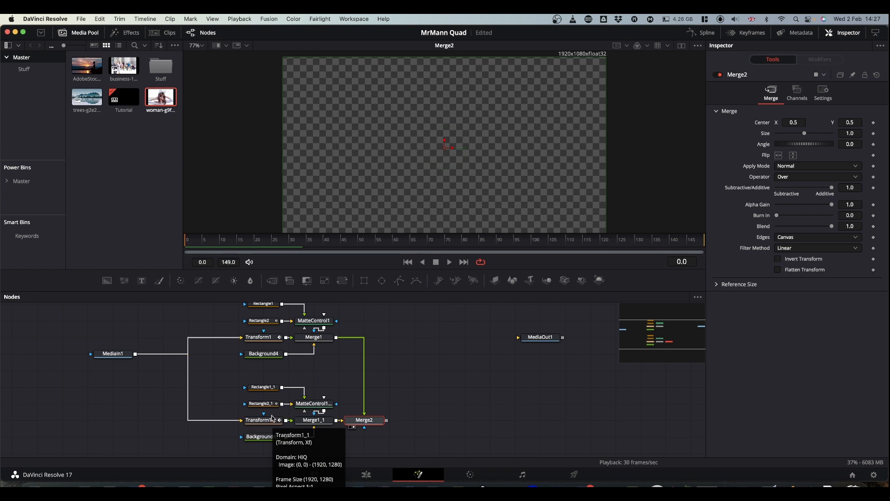
# Step: Open the Keyframes editor for Rectangle2_1 and Transform1_1 and expand their Displacement and Size tracks
pyautogui.click(751, 33)
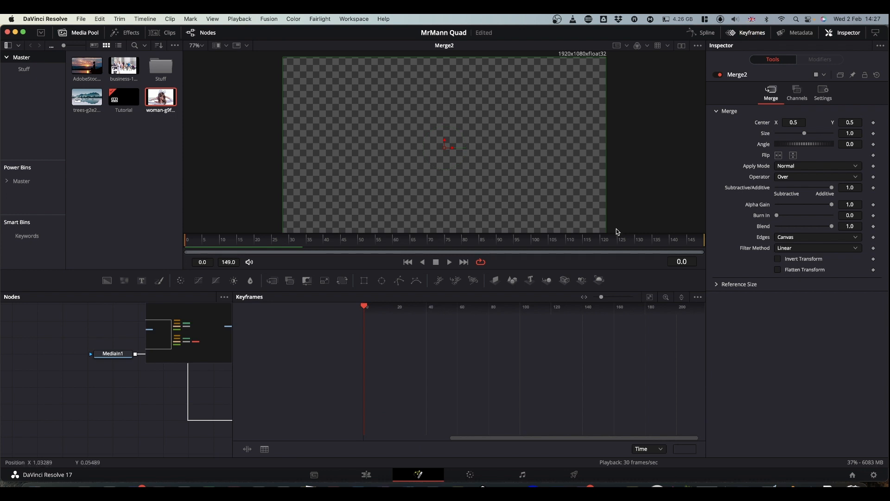
pyautogui.moveTo(188, 399); pyautogui.dragTo(61, 409)
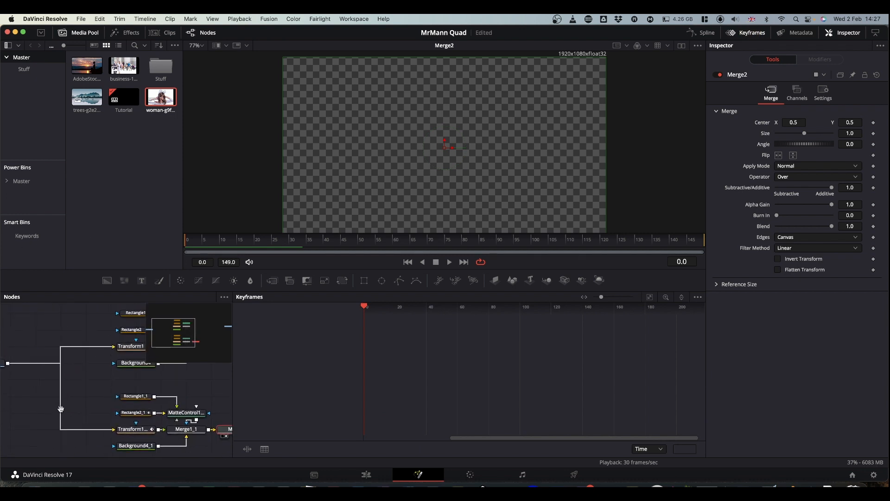
pyautogui.click(753, 34)
pyautogui.click(754, 33)
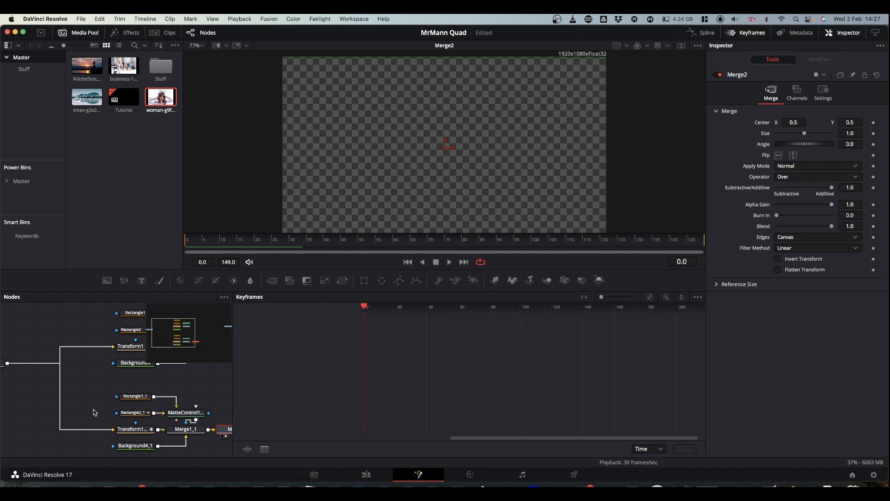
pyautogui.moveTo(95, 412); pyautogui.dragTo(136, 434)
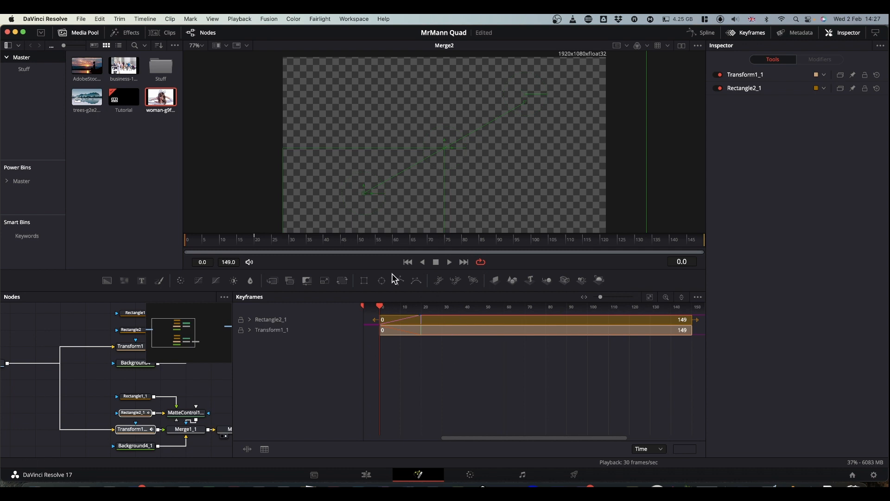
pyautogui.click(249, 320)
pyautogui.click(250, 339)
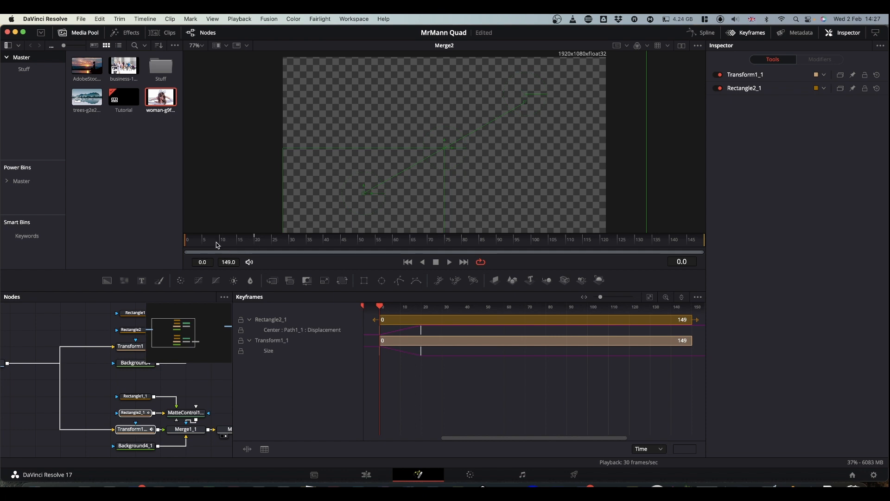
# Step: Shift the Displacement keyframes of Rectangle2_1 and the Size keyframes of Transform1_1 to frames 5 and 25
pyautogui.moveTo(210, 244); pyautogui.dragTo(202, 244)
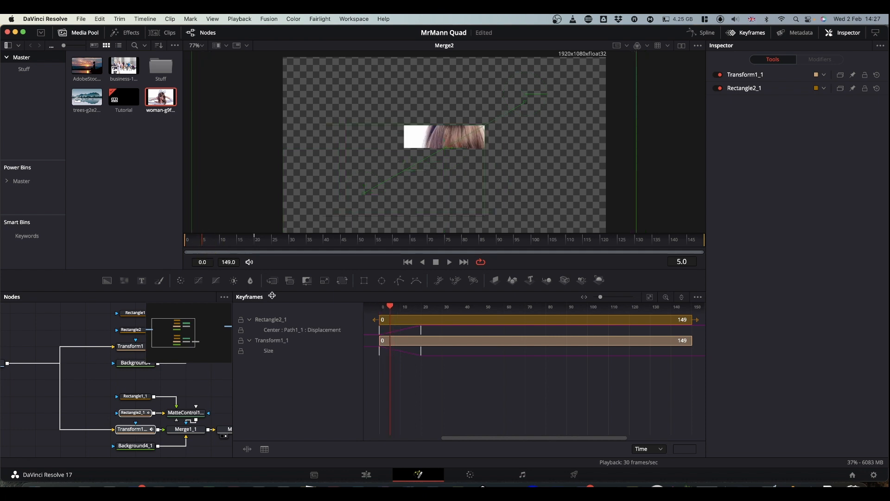
pyautogui.press('super')
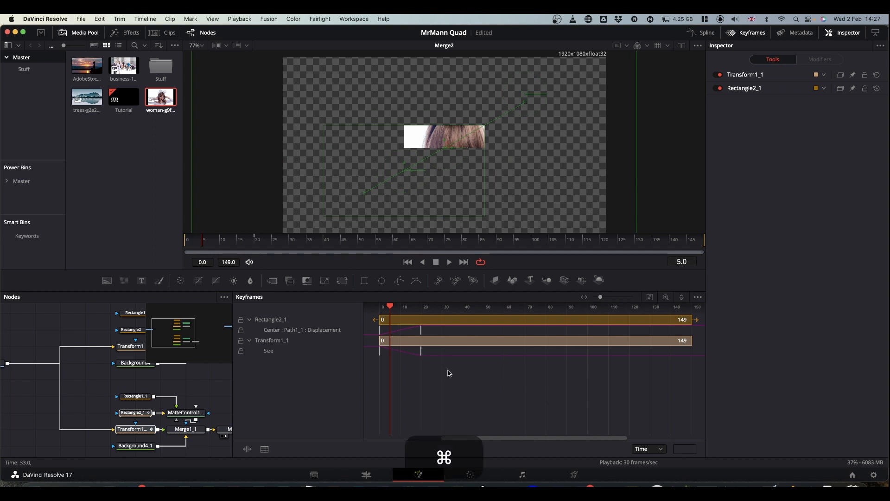
pyautogui.scroll(5, 447, 371)
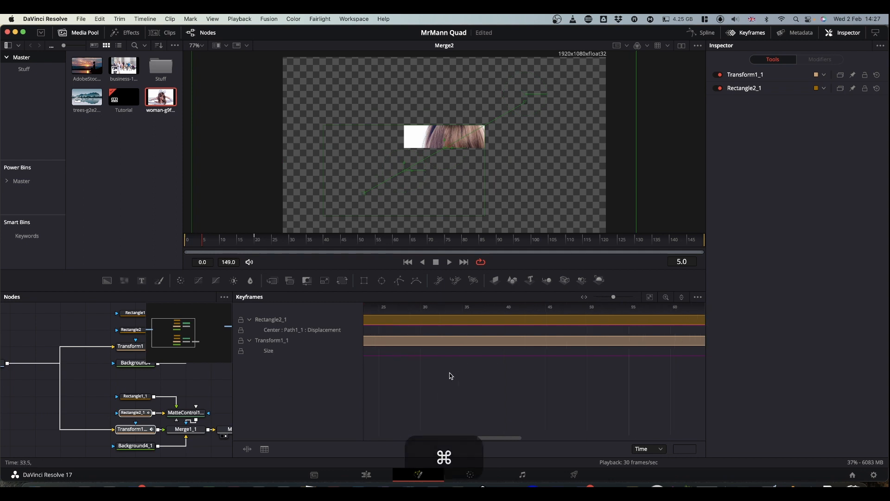
pyautogui.moveTo(493, 435); pyautogui.dragTo(457, 438)
pyautogui.moveTo(403, 401); pyautogui.dragTo(617, 317)
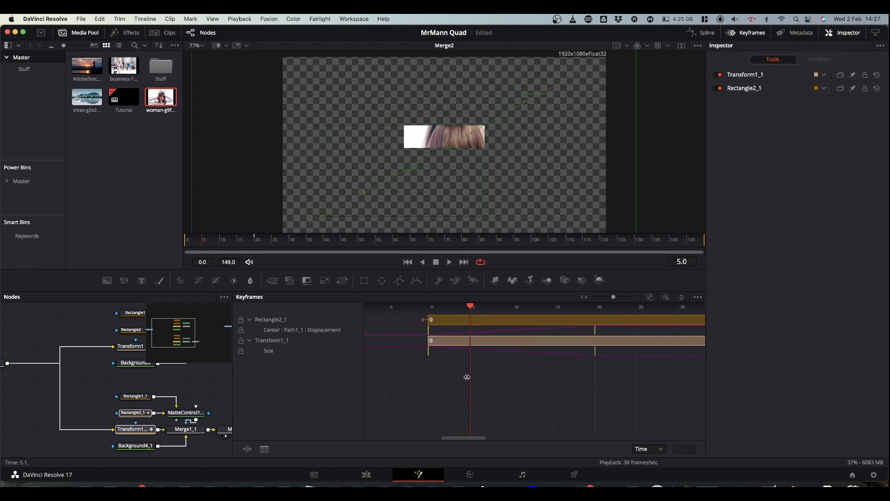
pyautogui.moveTo(425, 358); pyautogui.dragTo(466, 363)
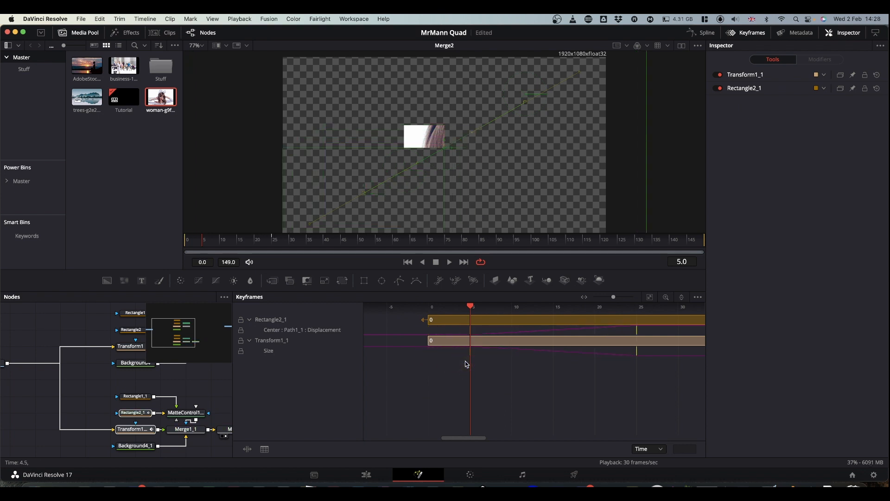
# Step: Play back the staggered reveal of the two upper quadrants from frame 0 and close the Keyframes editor
pyautogui.moveTo(206, 247); pyautogui.dragTo(170, 247)
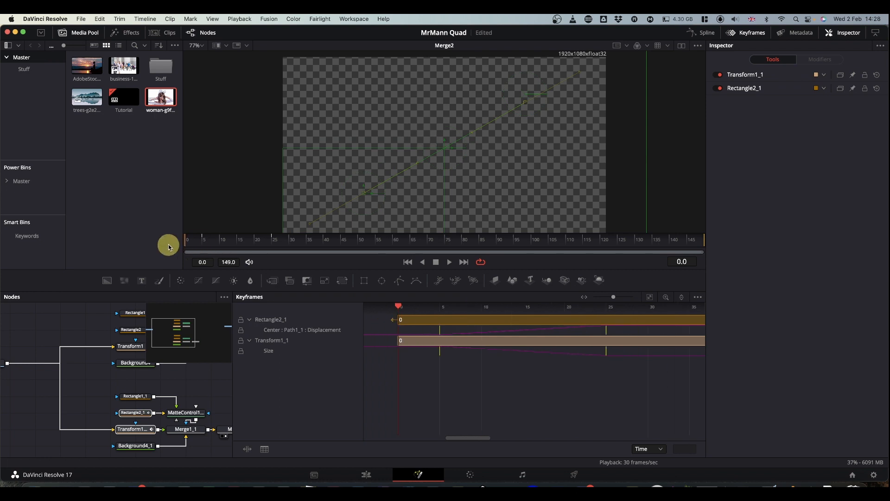
pyautogui.press('space')
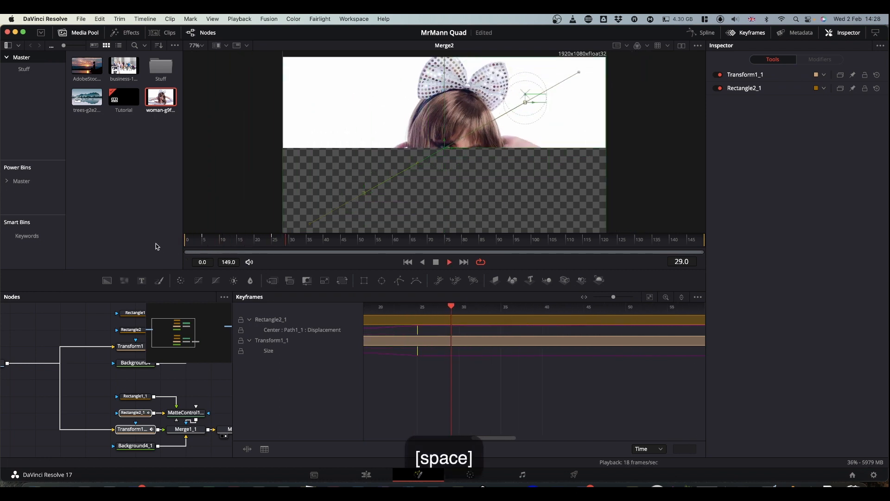
pyautogui.moveTo(306, 243); pyautogui.dragTo(127, 244)
pyautogui.press('space')
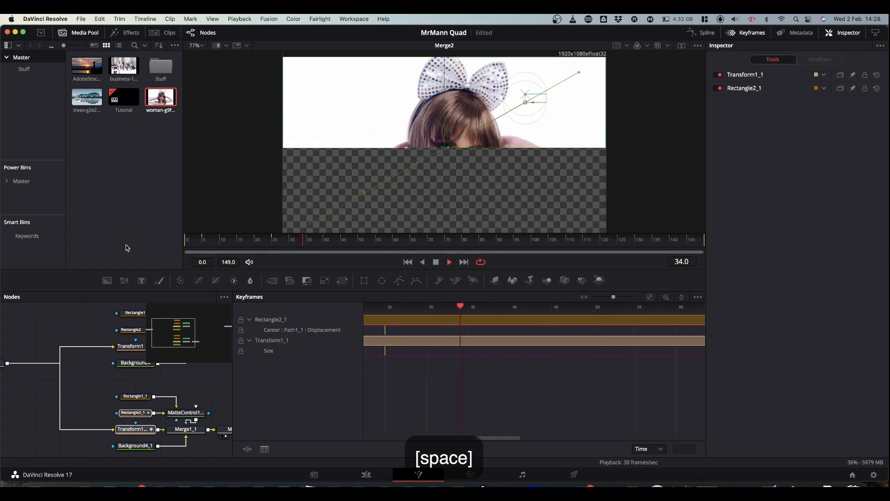
pyautogui.press('space')
pyautogui.moveTo(313, 244); pyautogui.dragTo(125, 240)
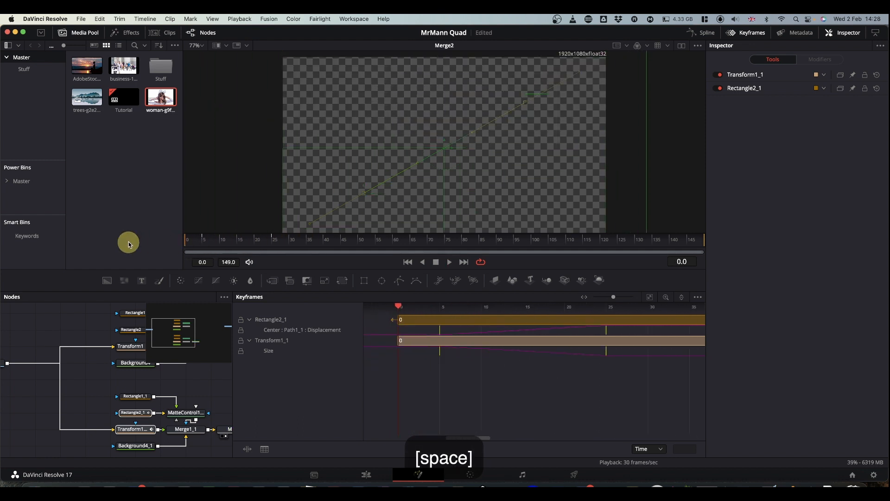
pyautogui.press('space')
pyautogui.press('space')
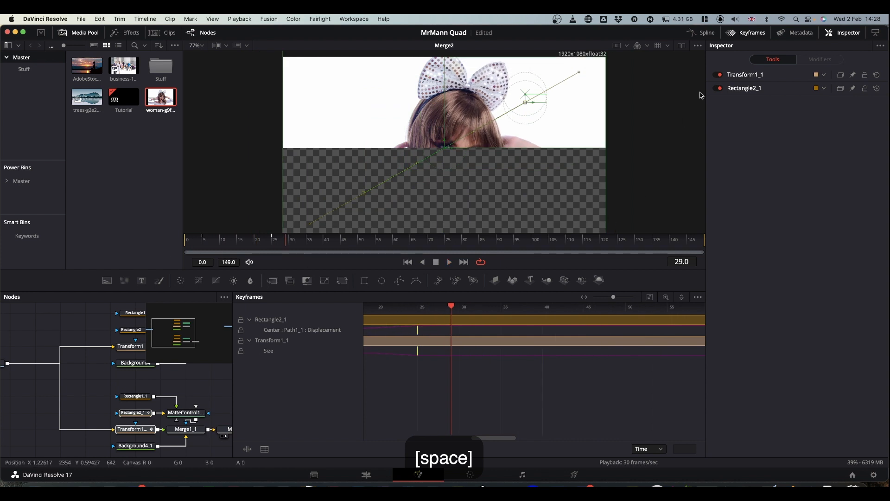
pyautogui.click(753, 33)
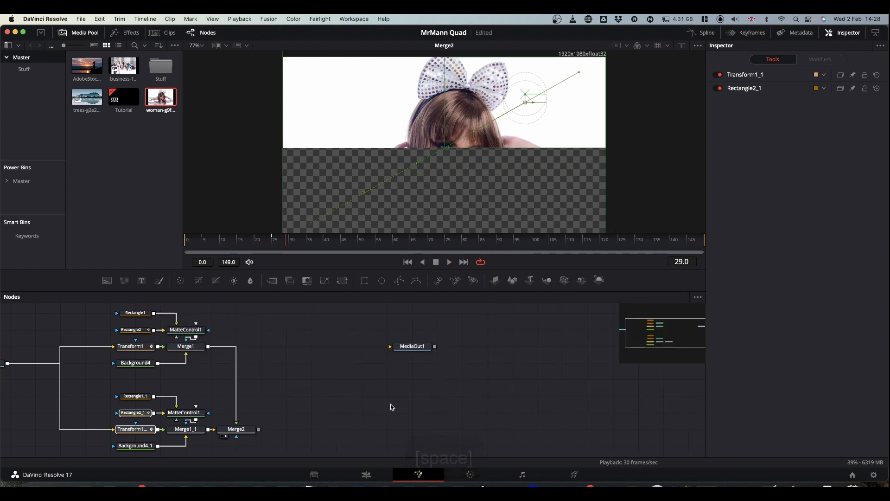
pyautogui.moveTo(306, 400); pyautogui.dragTo(425, 357)
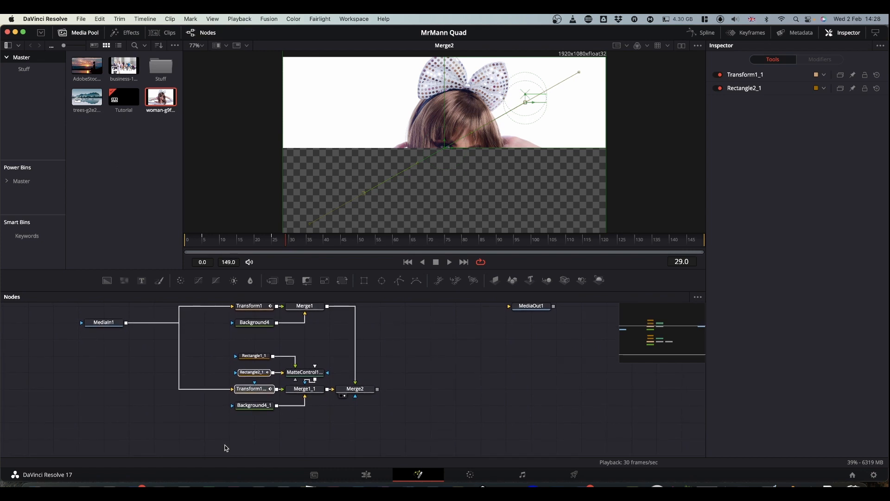
# Step: Duplicate the Merge1_1 quadrant's node group with its rectangles, matte control, transform and background, and align the copy below the original
pyautogui.moveTo(217, 444); pyautogui.dragTo(322, 347)
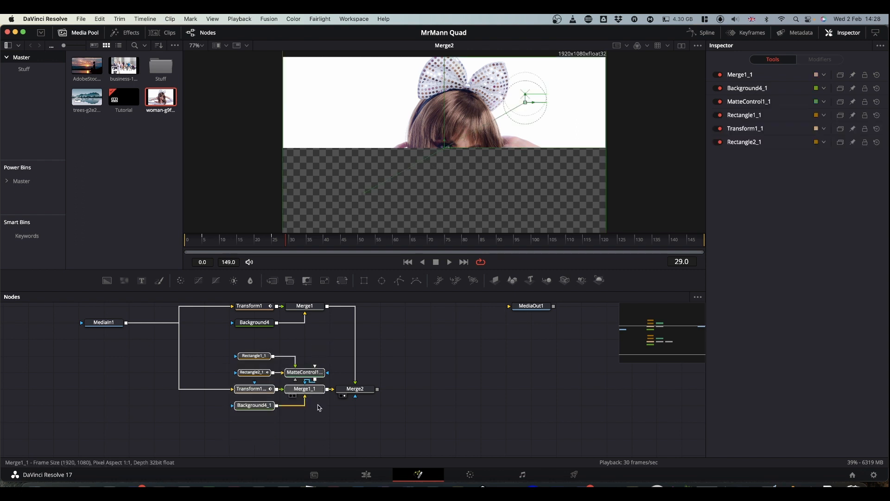
pyautogui.press('super+c')
pyautogui.scroll(-3, 328, 431)
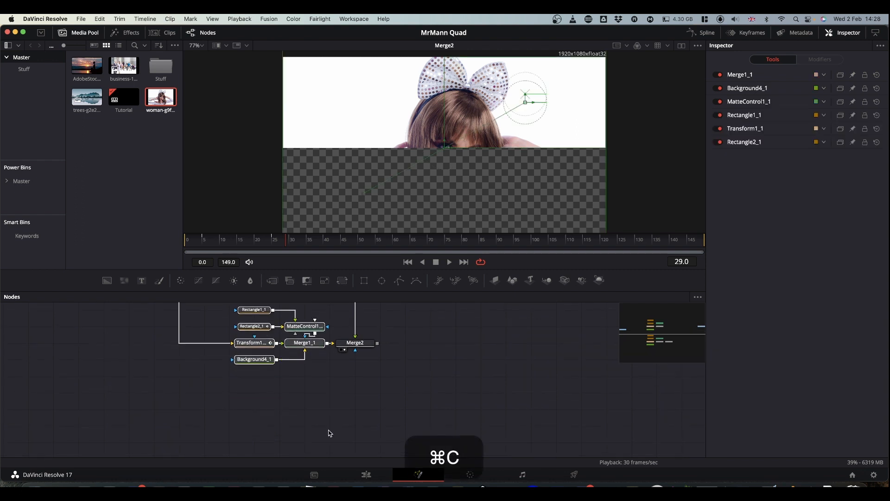
pyautogui.press('super+v')
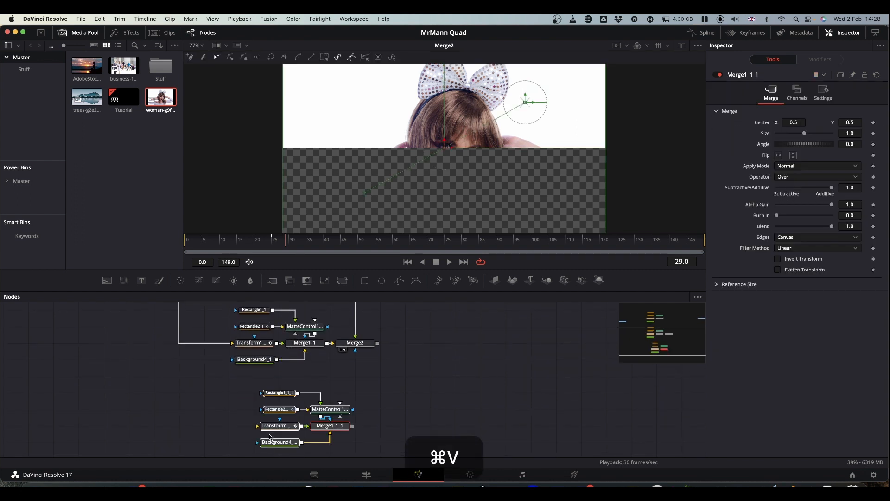
pyautogui.moveTo(341, 425); pyautogui.dragTo(316, 423)
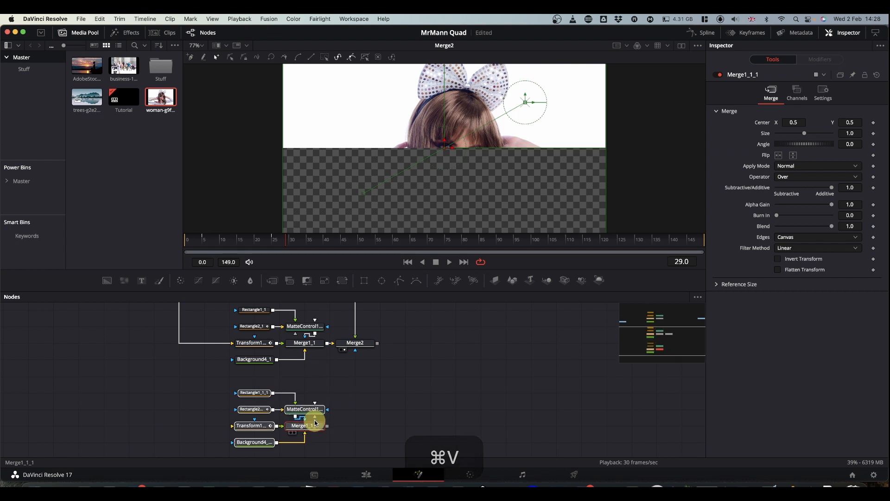
# Step: Connect the MediaIn1 output to the input of the duplicated Transform1_1_1 node
pyautogui.scroll(3, 181, 353)
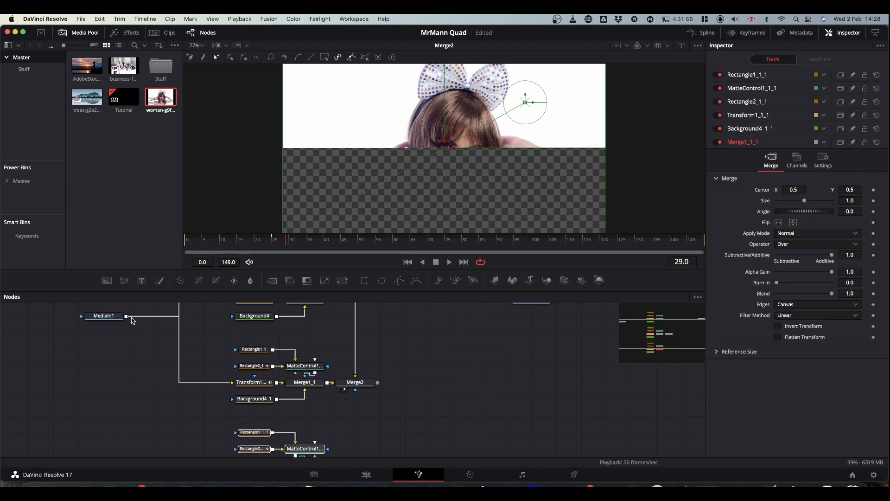
pyautogui.moveTo(126, 316); pyautogui.dragTo(233, 387)
pyautogui.scroll(2, 348, 368)
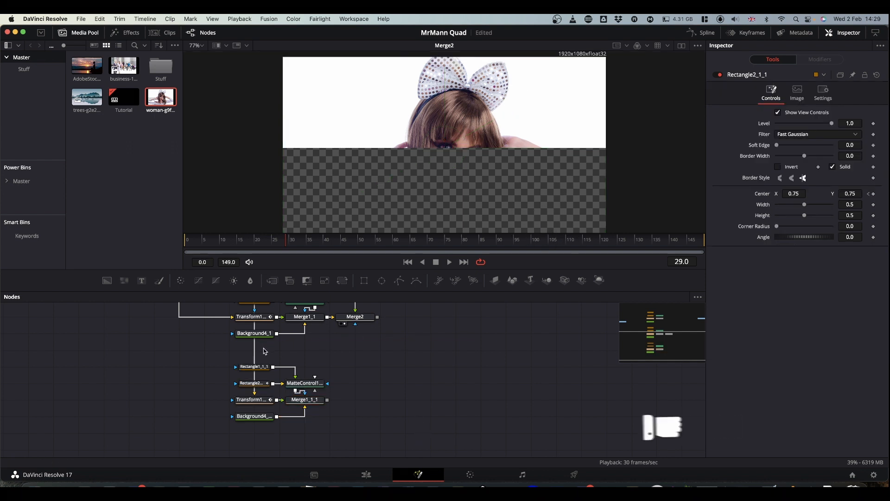
# Step: Set the center Y of the Rectangle1_1_1 mask to 0.25
pyautogui.click(256, 366)
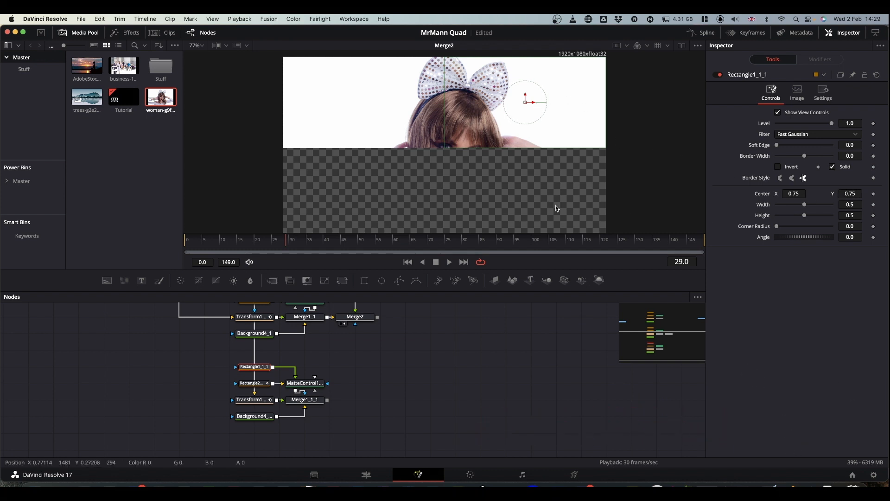
pyautogui.click(853, 194)
pyautogui.press('BackSpace')
pyautogui.write('2')
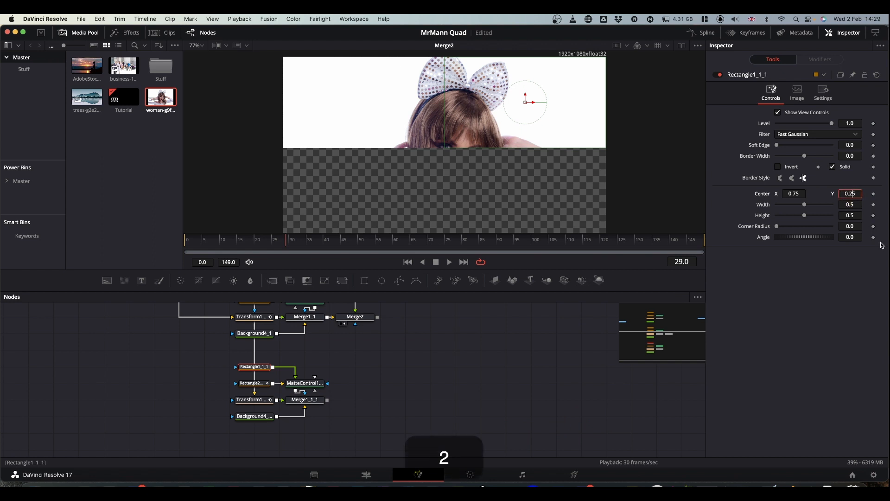
pyautogui.press('Return')
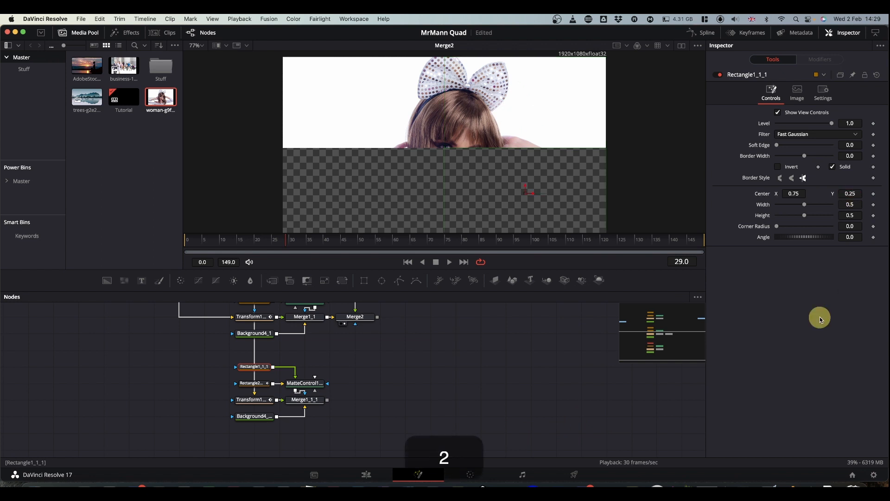
# Step: Set the center Y of the Rectangle2_1_1 mask to 0.75 on its first keyframe at frame 5
pyautogui.click(254, 384)
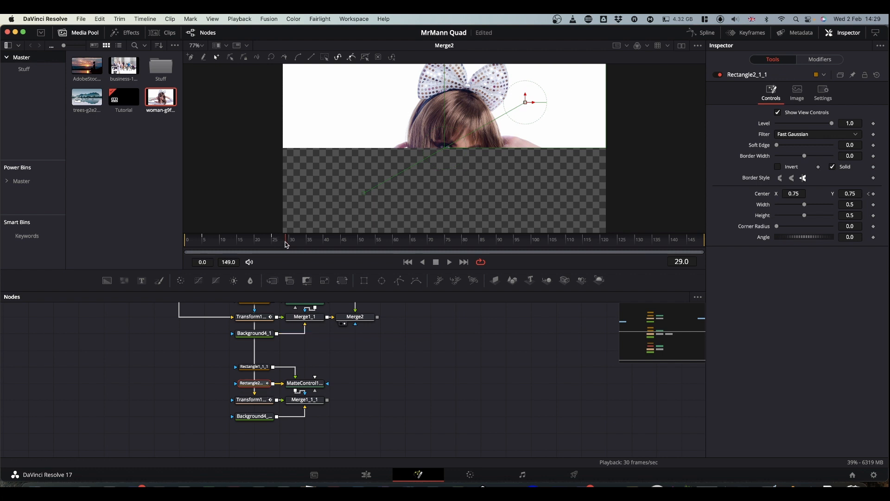
pyautogui.moveTo(286, 242); pyautogui.dragTo(207, 258)
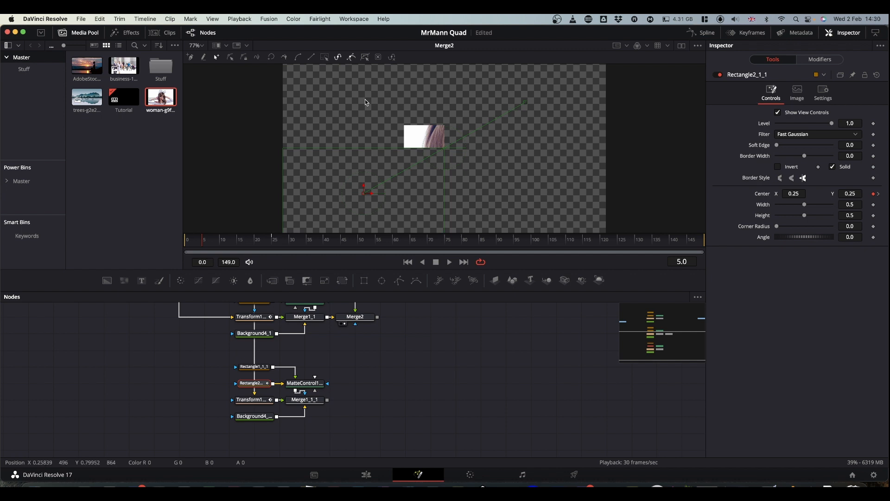
pyautogui.click(851, 194)
pyautogui.press('BackSpace')
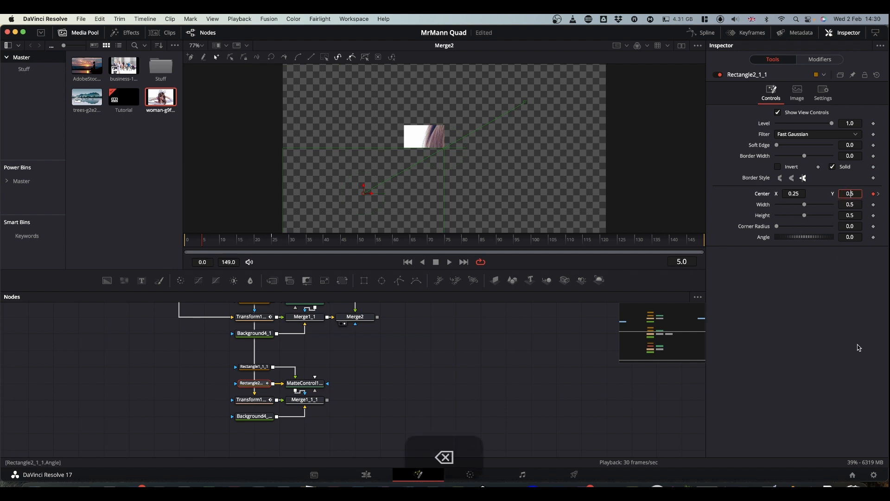
pyautogui.write('7')
pyautogui.press('Return')
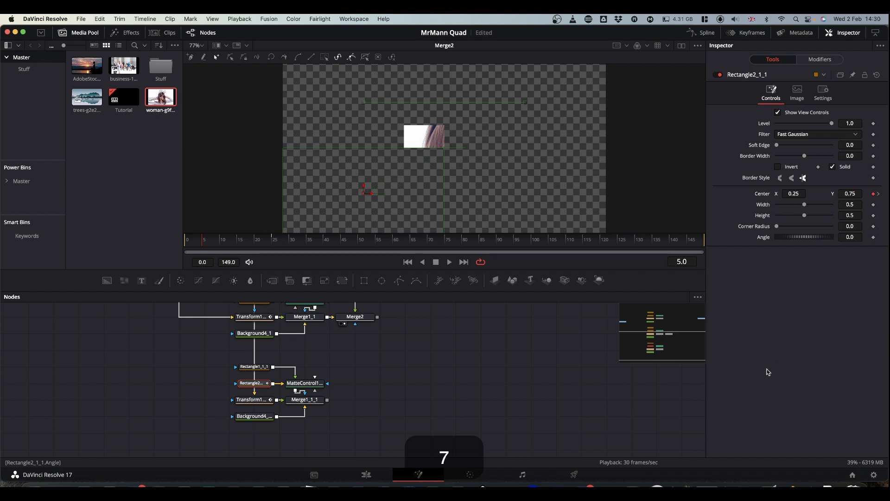
# Step: Set the center Y of the Rectangle2_1_1 mask to 0.25 on its end keyframe at frame 25
pyautogui.click(271, 246)
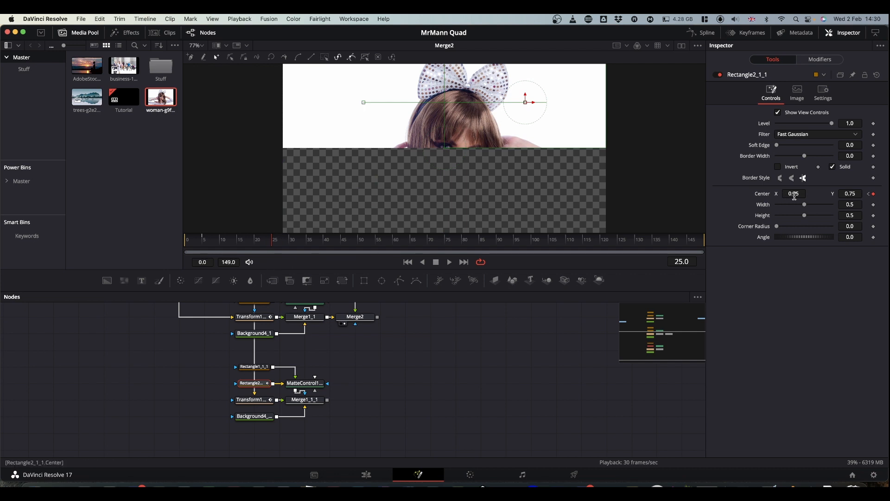
pyautogui.click(853, 194)
pyautogui.write('2')
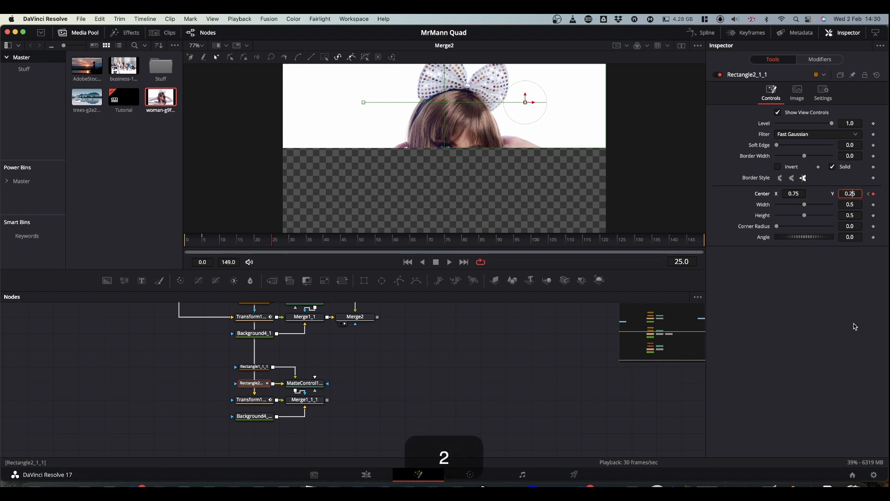
pyautogui.click(824, 343)
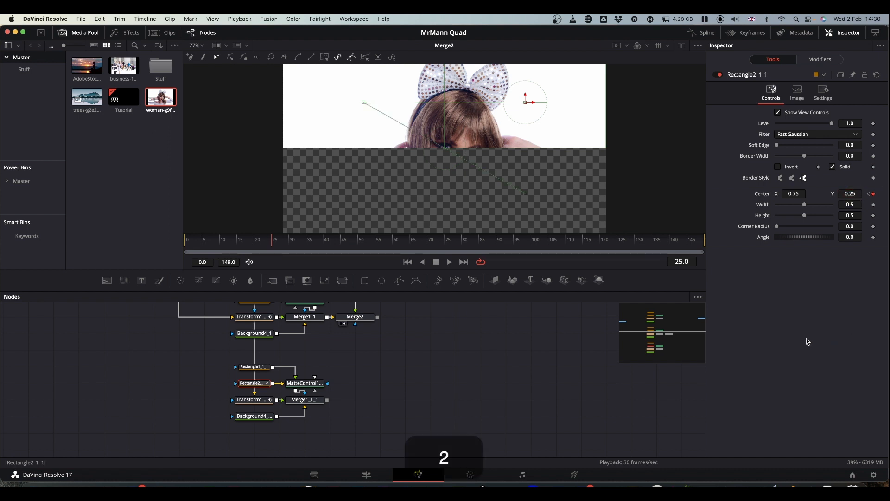
# Step: Set the pivot Y of Transform1_1_1 to 0.25
pyautogui.click(255, 402)
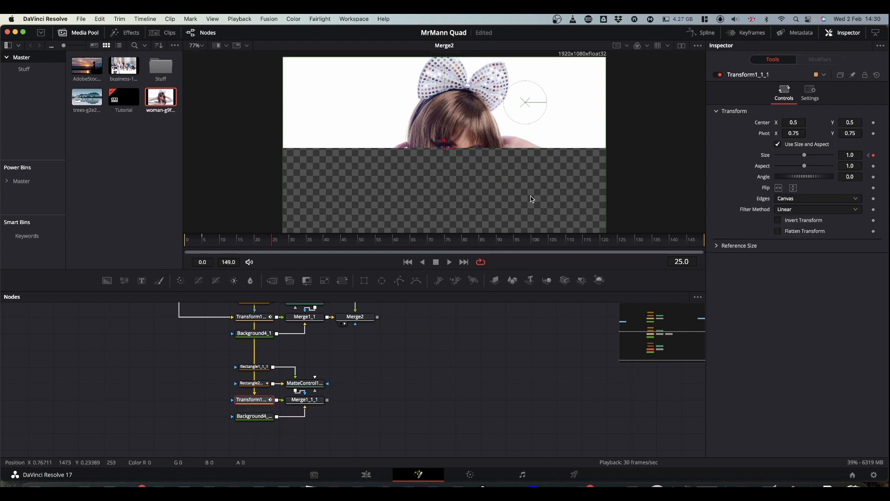
pyautogui.click(853, 133)
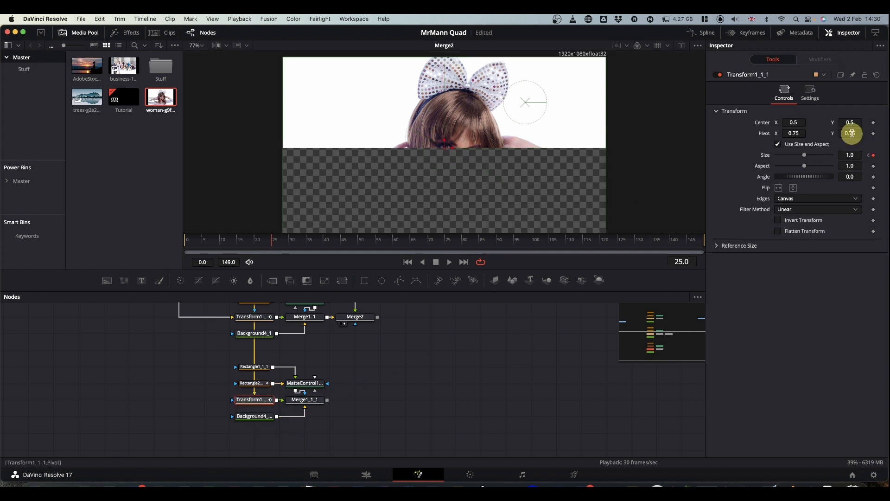
pyautogui.press('BackSpace')
pyautogui.write('2')
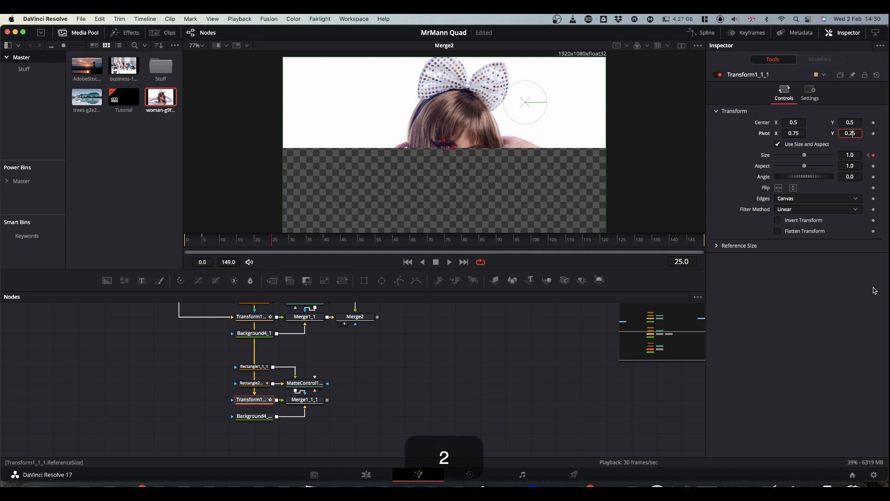
pyautogui.click(813, 339)
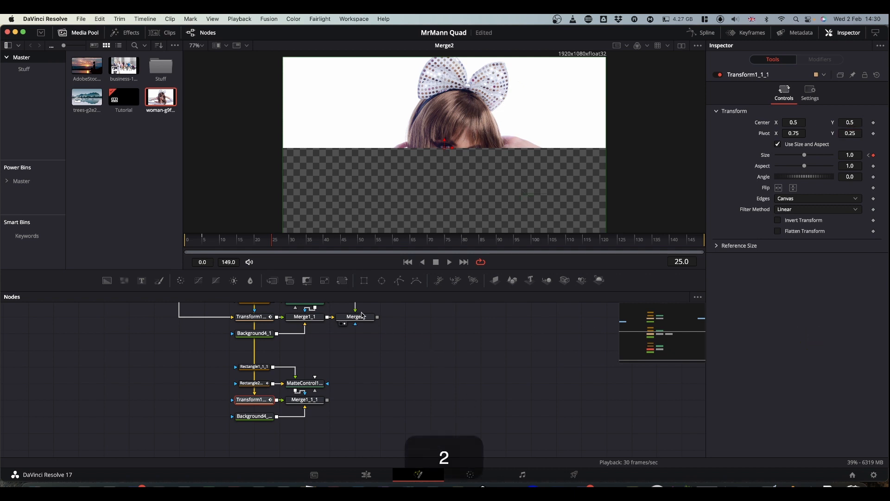
# Step: Combine Merge2 over Merge1_1_1 in a new merge node and show it in the viewer
pyautogui.moveTo(397, 352); pyautogui.dragTo(512, 174)
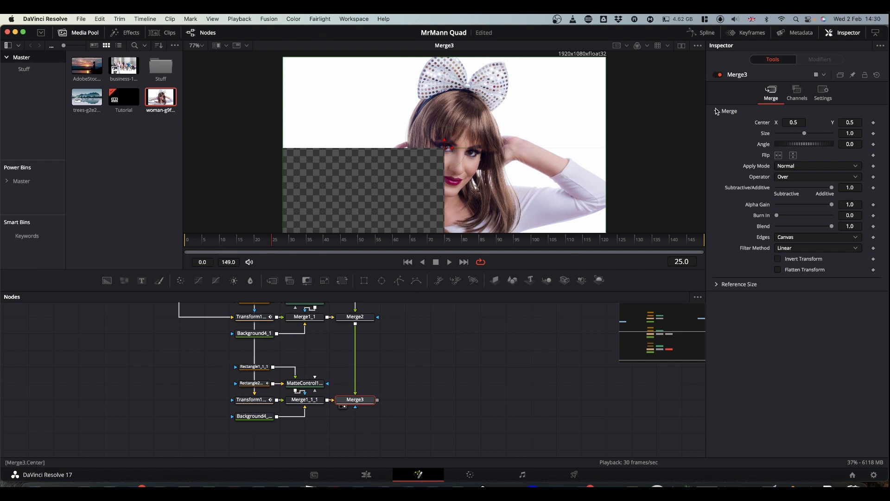
# Step: Open the Keyframes editor for Transform1_1_1 and Rectangle2_1_1 and expand their Size and Displacement tracks
pyautogui.click(746, 32)
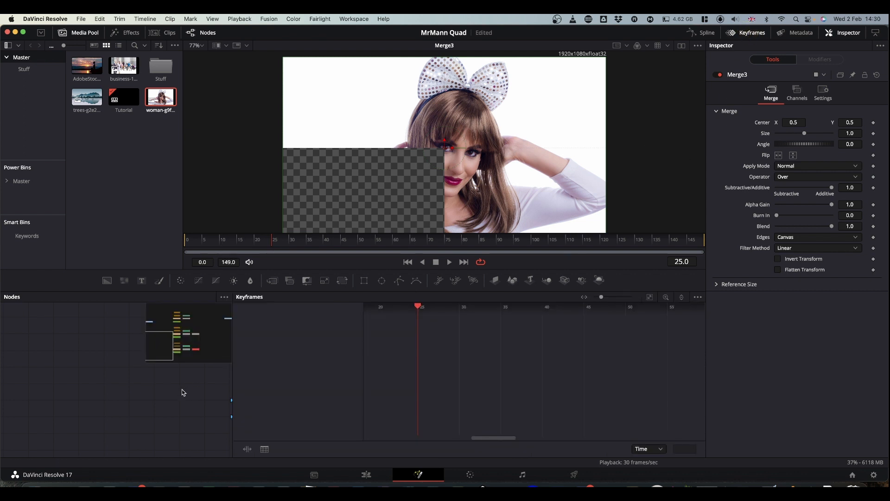
pyautogui.moveTo(183, 391); pyautogui.dragTo(138, 408)
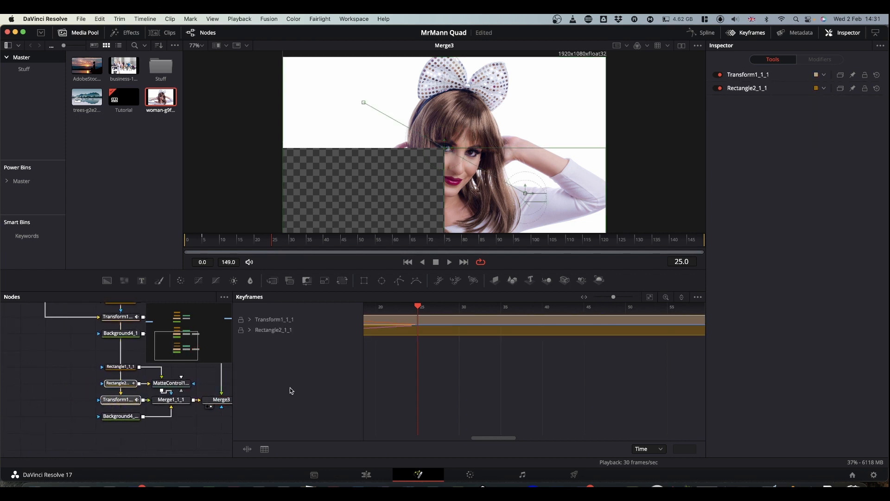
pyautogui.click(250, 319)
pyautogui.click(249, 340)
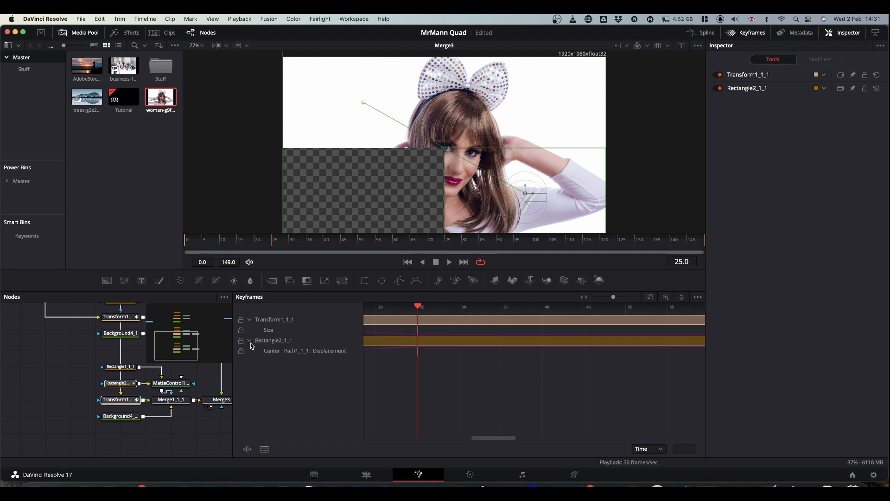
pyautogui.moveTo(501, 438); pyautogui.dragTo(480, 439)
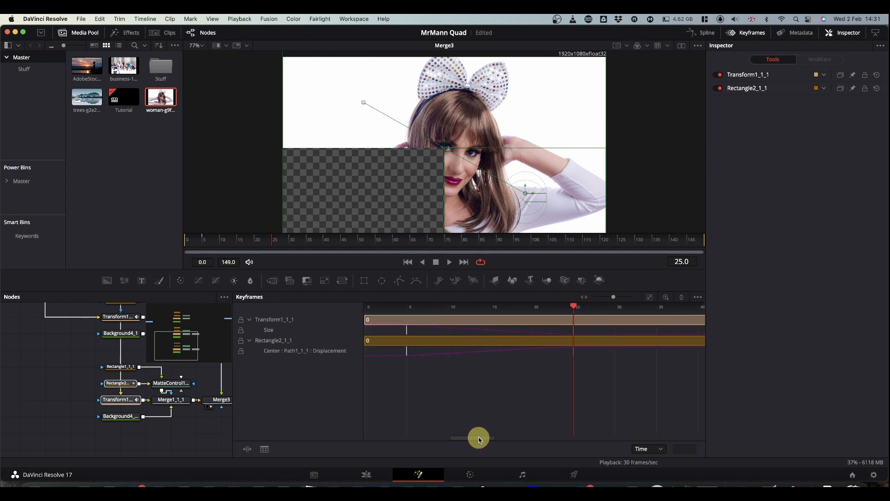
# Step: Shift the Size keyframes of Transform1_1_1 and the Displacement keyframes of Rectangle2_1_1 to frames 10 and 30
pyautogui.click(222, 245)
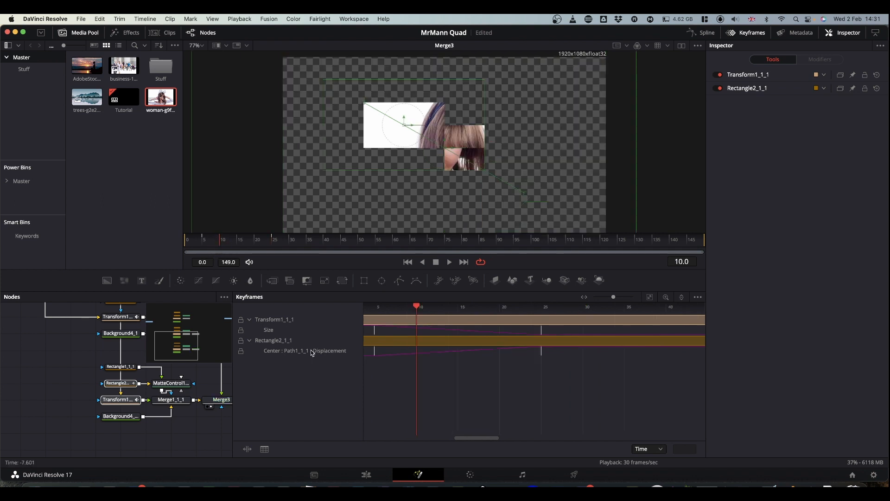
pyautogui.moveTo(371, 377); pyautogui.dragTo(571, 331)
pyautogui.click(372, 355)
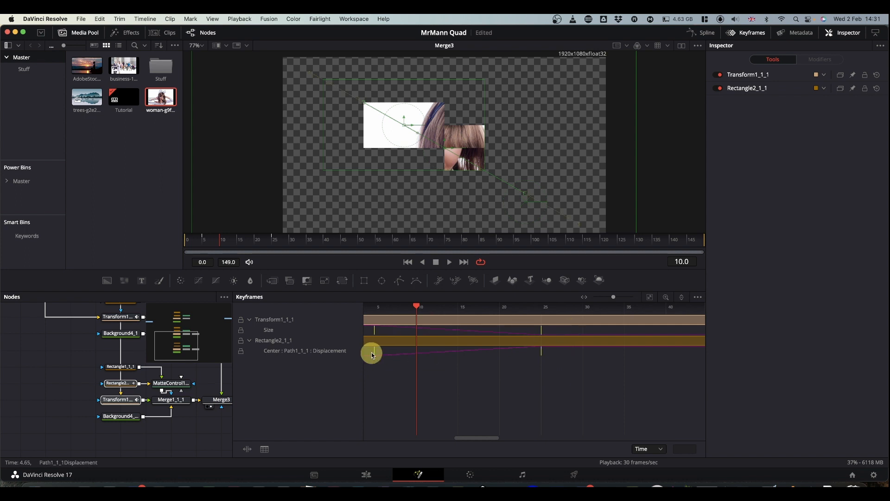
pyautogui.moveTo(372, 354); pyautogui.dragTo(382, 355)
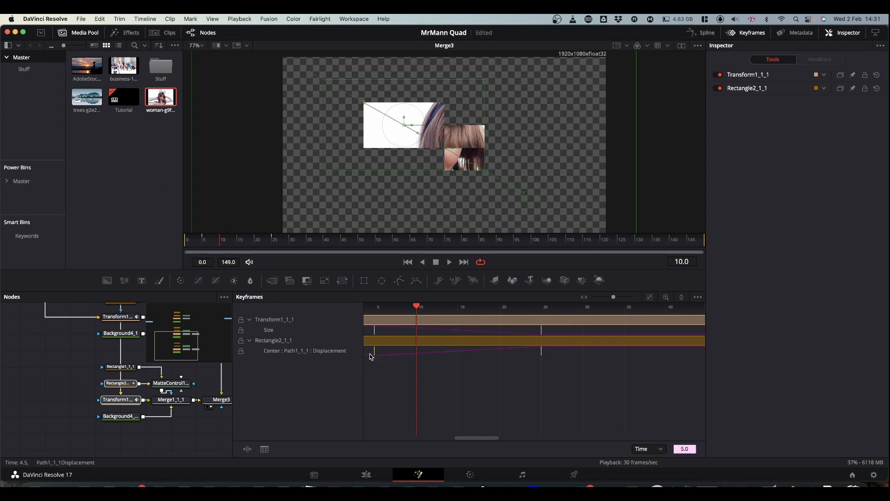
pyautogui.moveTo(367, 385); pyautogui.dragTo(517, 338)
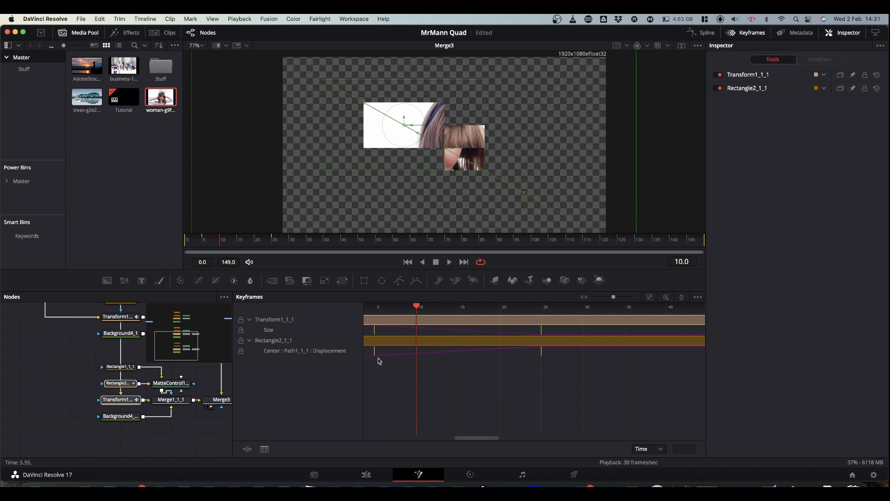
pyautogui.moveTo(373, 356); pyautogui.dragTo(415, 358)
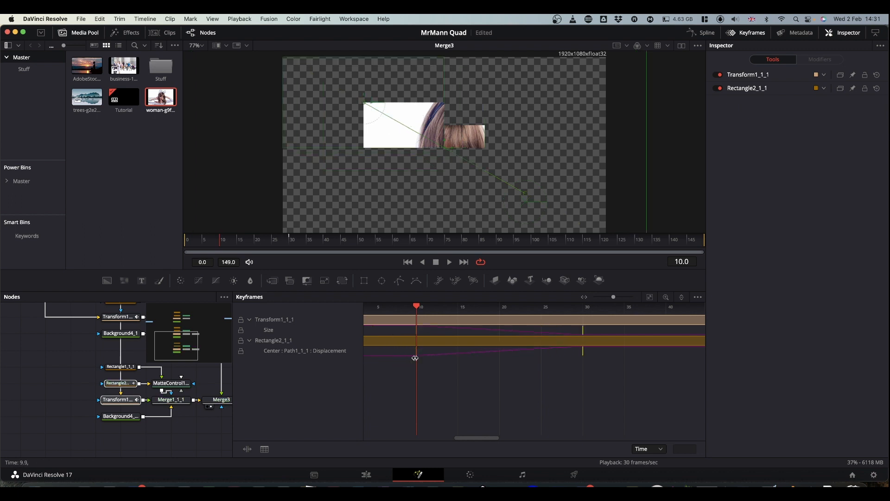
# Step: Close the Keyframes editor, play back the staggered reveal of the three quadrants from near the start, and scrub to frame 31
pyautogui.click(753, 32)
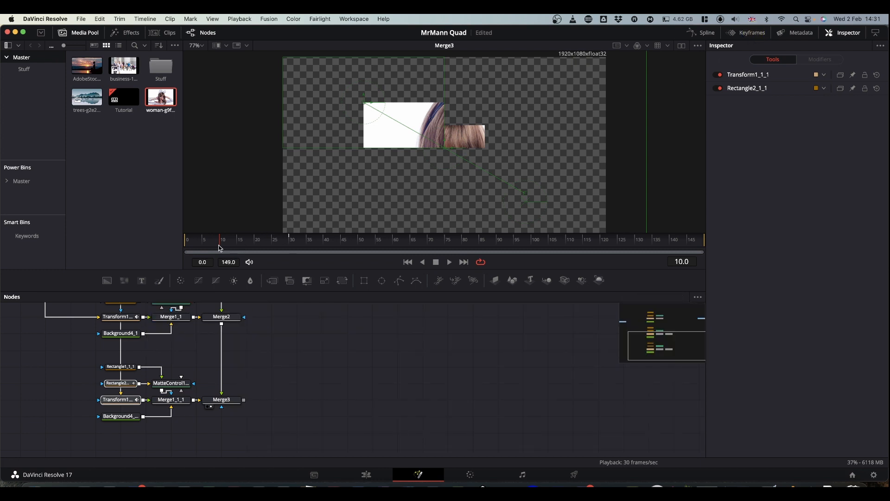
pyautogui.moveTo(220, 246); pyautogui.dragTo(195, 242)
pyautogui.press('space')
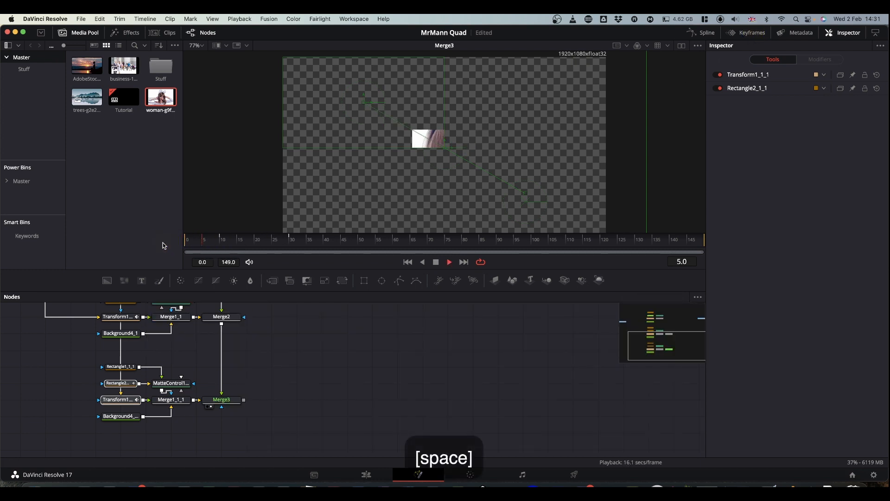
pyautogui.press('space')
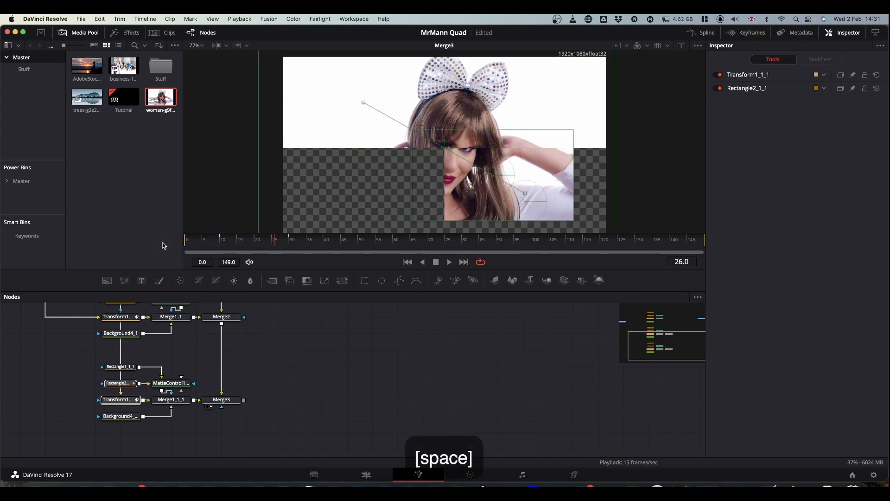
pyautogui.moveTo(276, 246); pyautogui.dragTo(292, 243)
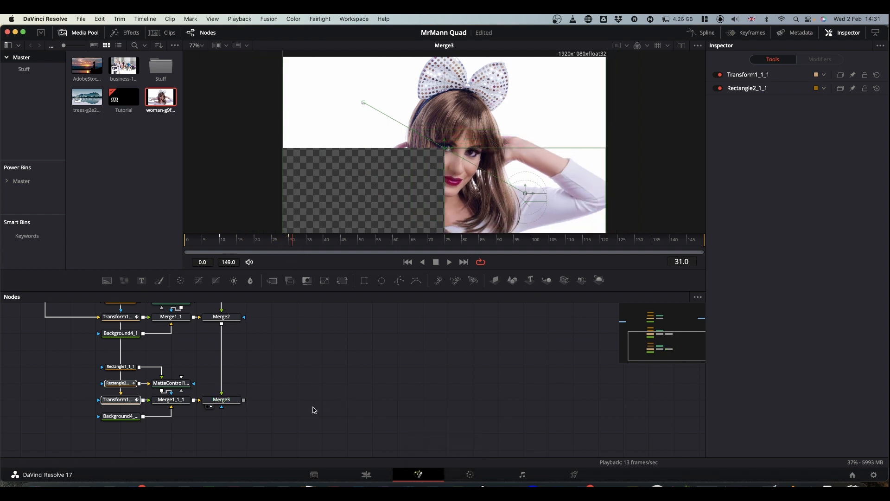
pyautogui.moveTo(314, 411); pyautogui.dragTo(449, 378)
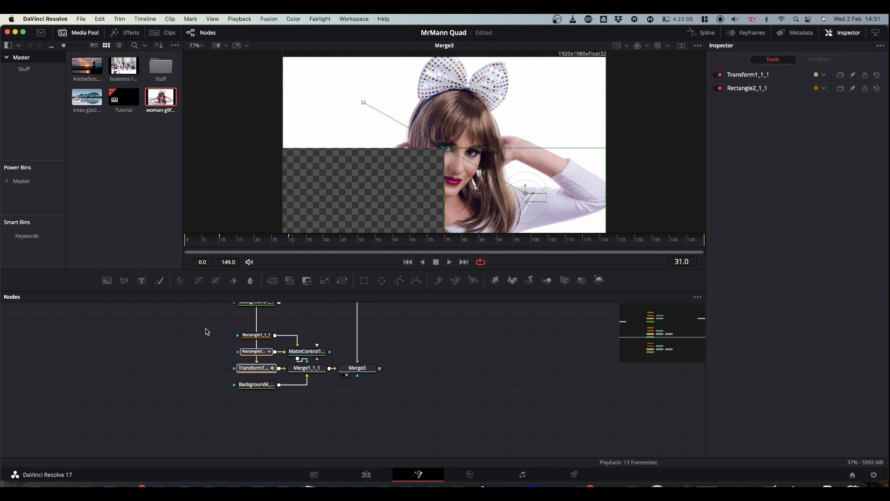
# Step: Duplicate the Merge1_1_1 node group with its rectangles, MatteControl, Transform and Background, and align the copy below the original
pyautogui.moveTo(206, 331); pyautogui.dragTo(328, 393)
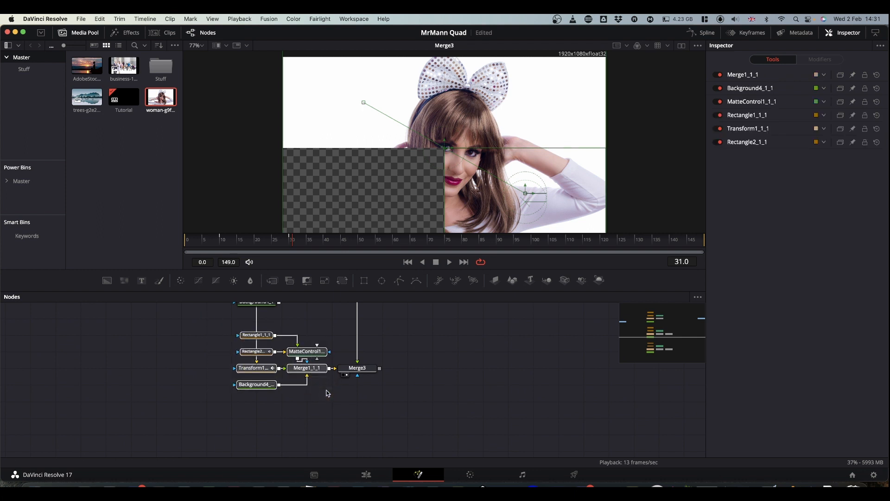
pyautogui.press('super+c')
pyautogui.click(269, 450)
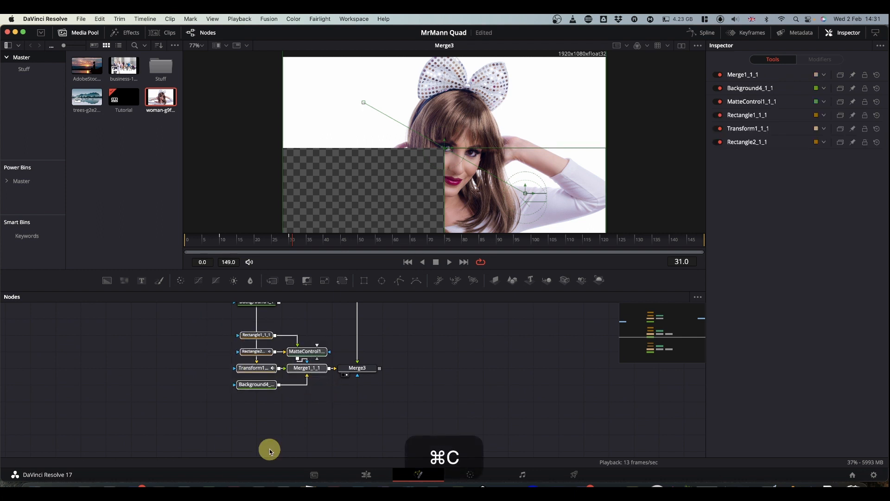
pyautogui.press('super+v')
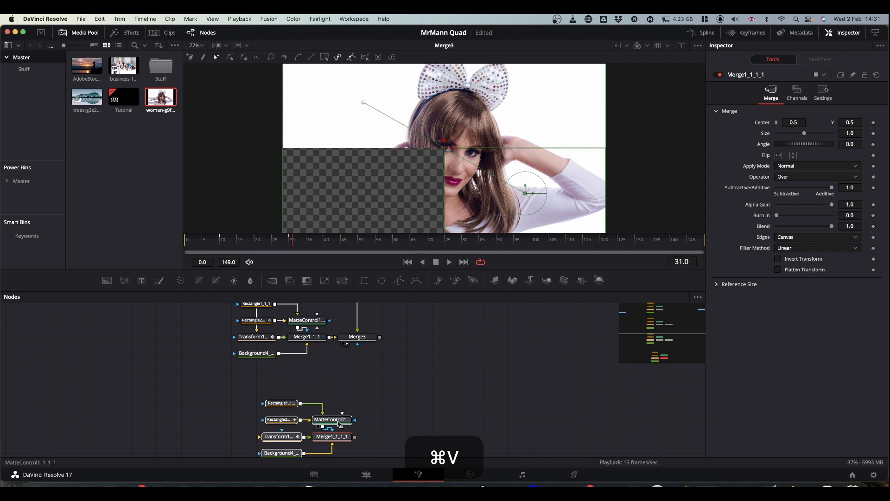
pyautogui.moveTo(340, 425); pyautogui.dragTo(315, 407)
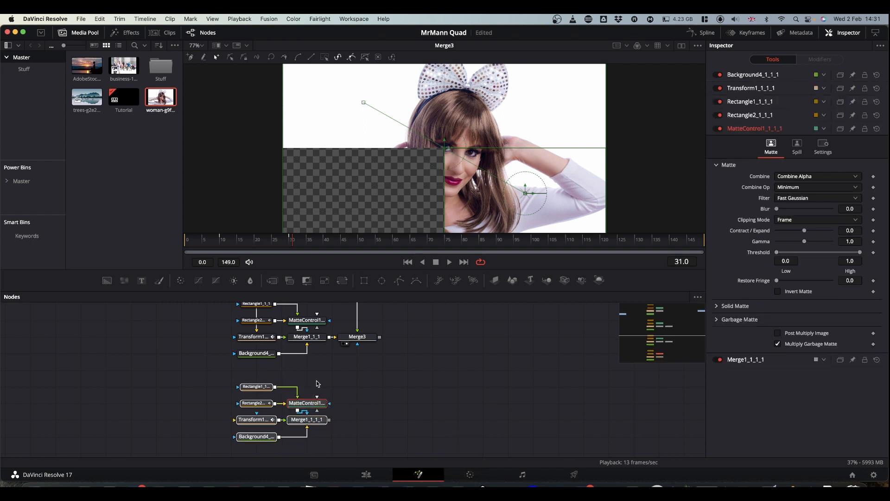
# Step: Connect the MediaIn1 output to the Transform1_1_1_1 node of the new group
pyautogui.scroll(2, 190, 348)
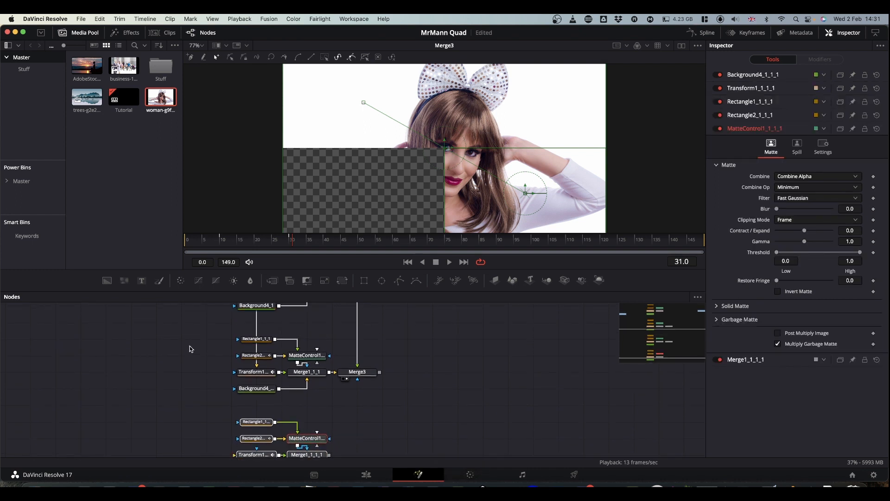
pyautogui.scroll(8, 194, 353)
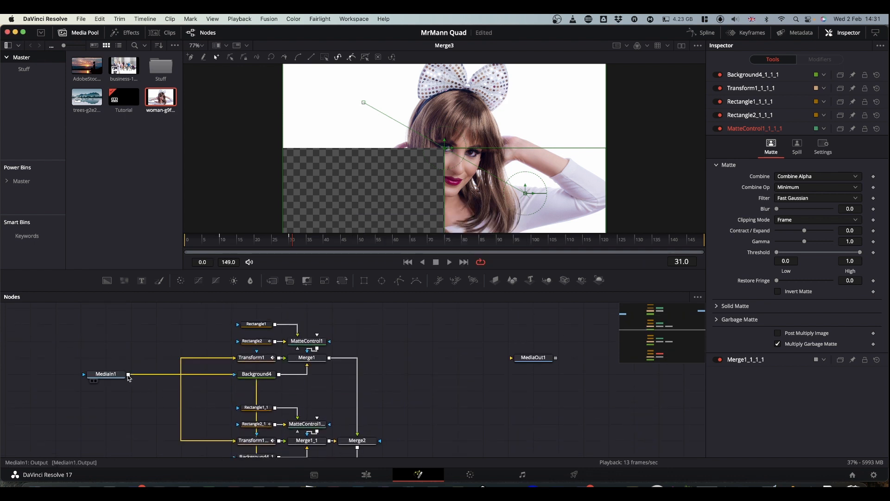
pyautogui.moveTo(128, 374); pyautogui.dragTo(246, 308)
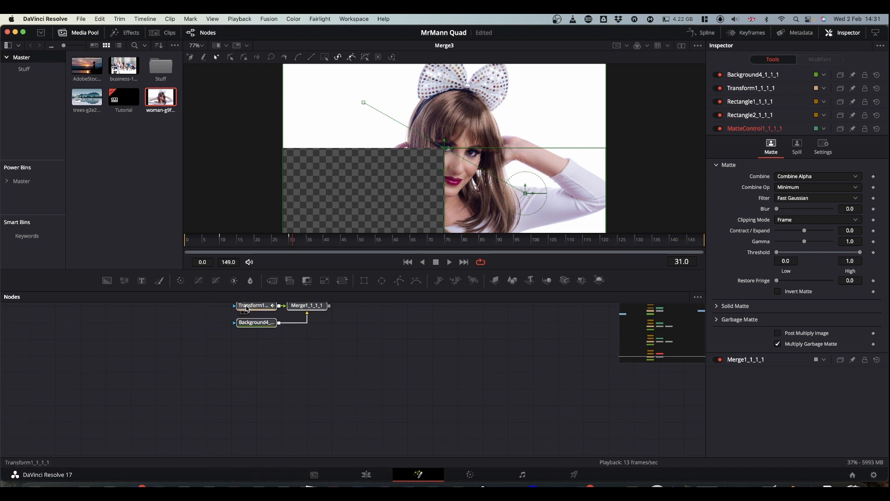
pyautogui.scroll(3, 213, 346)
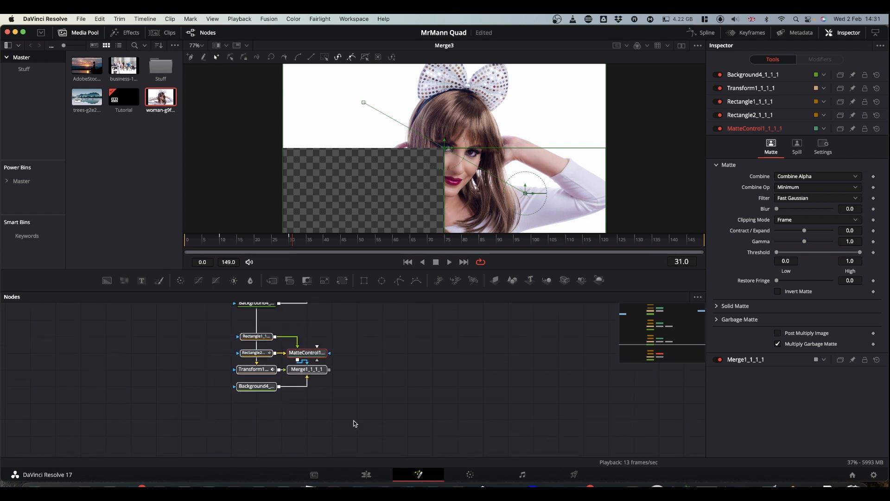
pyautogui.click(391, 381)
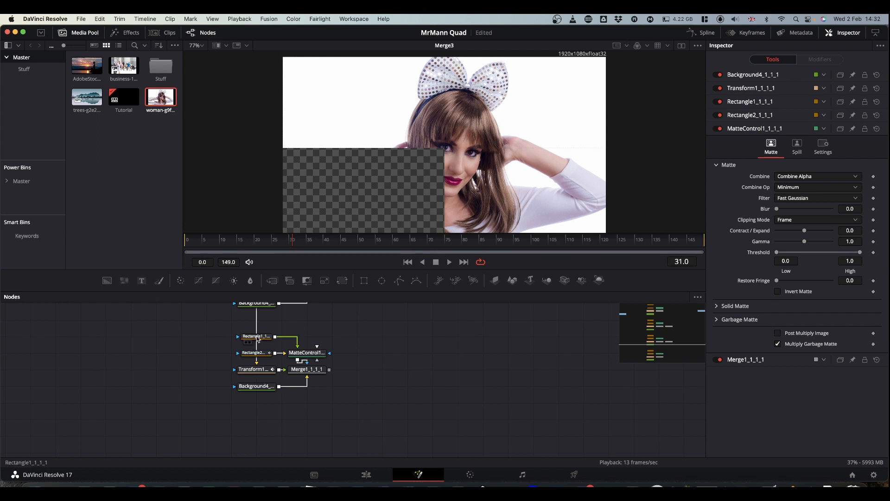
# Step: Set the Center X of the Rectangle1_1_1_1 mask to 0.25
pyautogui.click(257, 339)
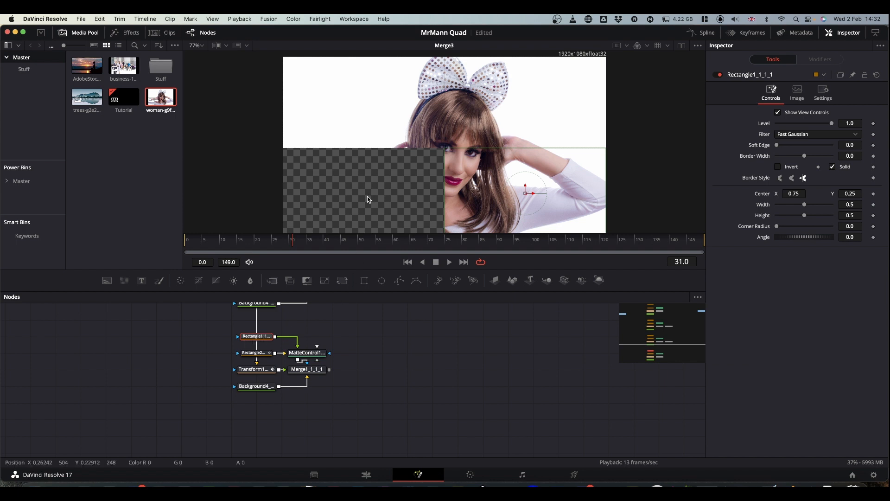
pyautogui.click(795, 194)
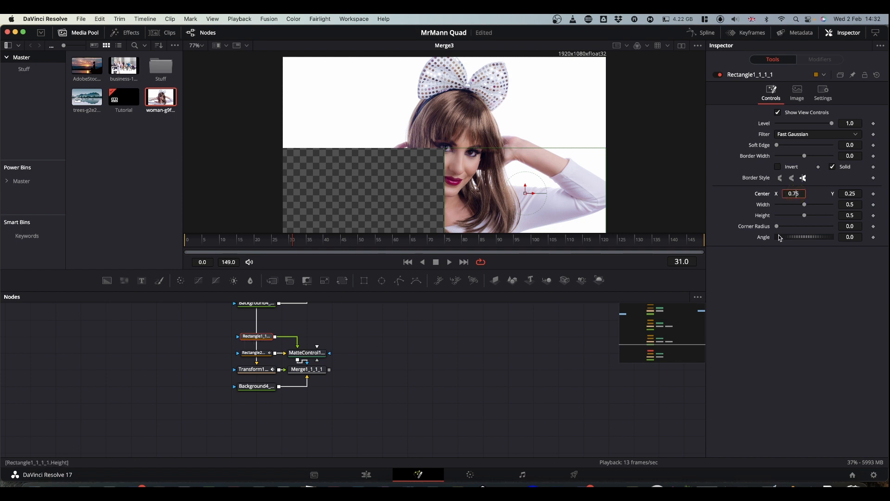
pyautogui.write('2')
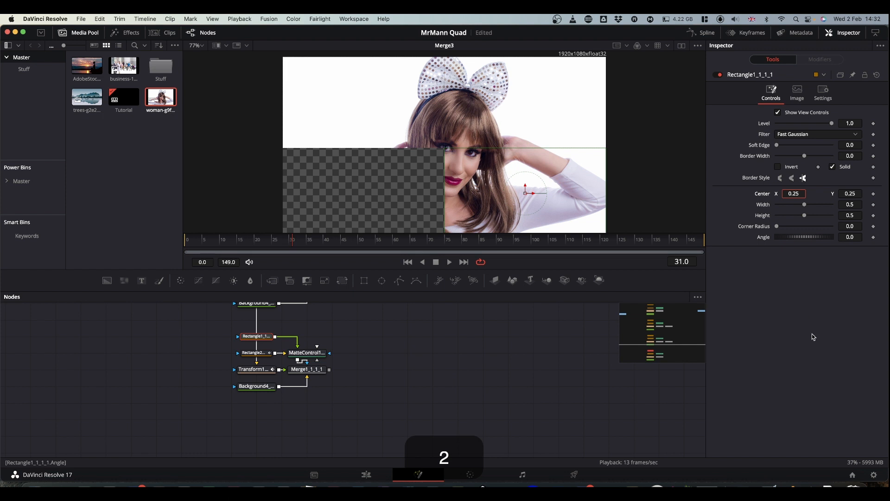
pyautogui.click(815, 366)
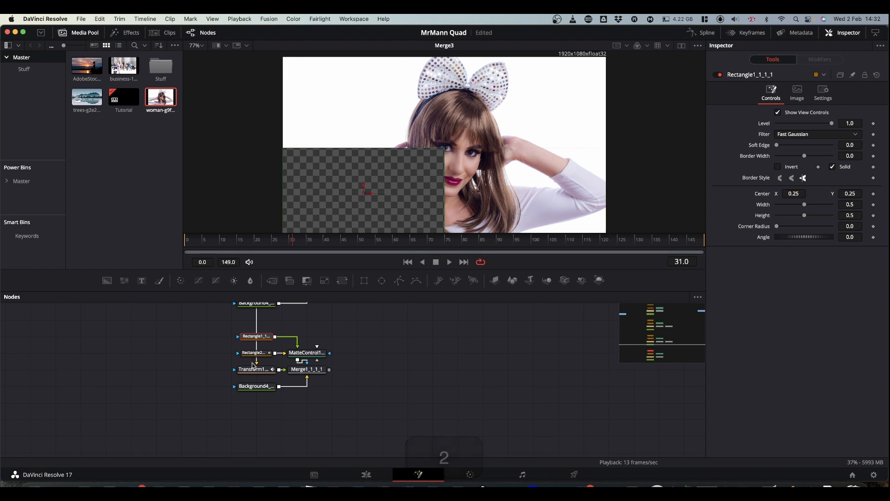
# Step: Set the Center X of Rectangle2_1_1_1 to 0.75 at its starting keyframe on frame 10
pyautogui.click(257, 353)
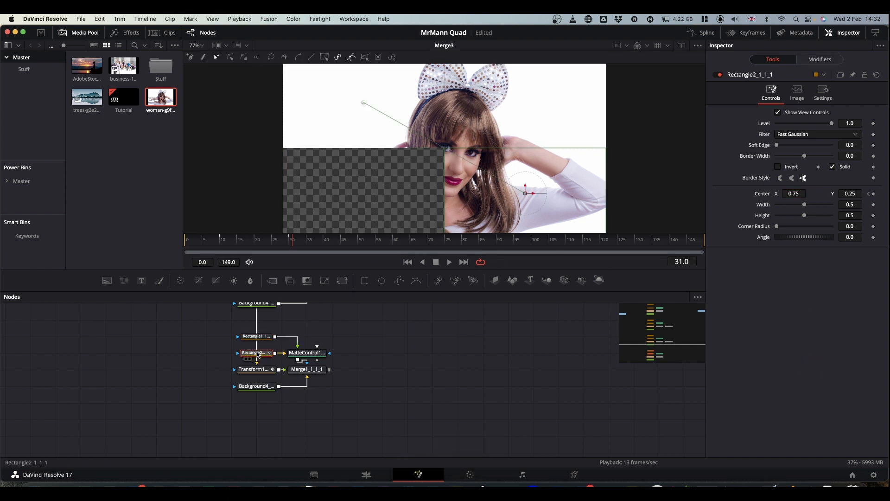
pyautogui.click(230, 242)
pyautogui.moveTo(230, 242); pyautogui.dragTo(223, 245)
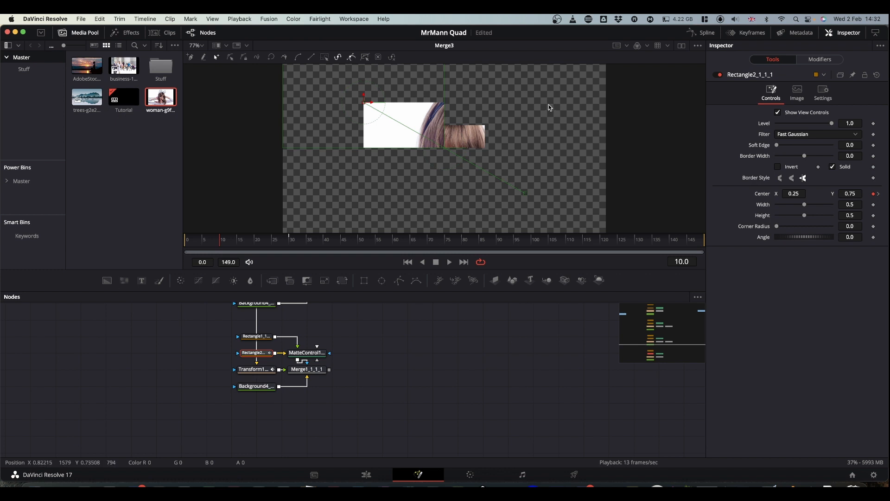
pyautogui.click(796, 193)
pyautogui.press('BackSpace')
pyautogui.write('7')
# Step: Set the Center X of Rectangle2_1_1_1 to 0.25 at its ending keyframe on frame 30
pyautogui.moveTo(275, 243); pyautogui.dragTo(289, 245)
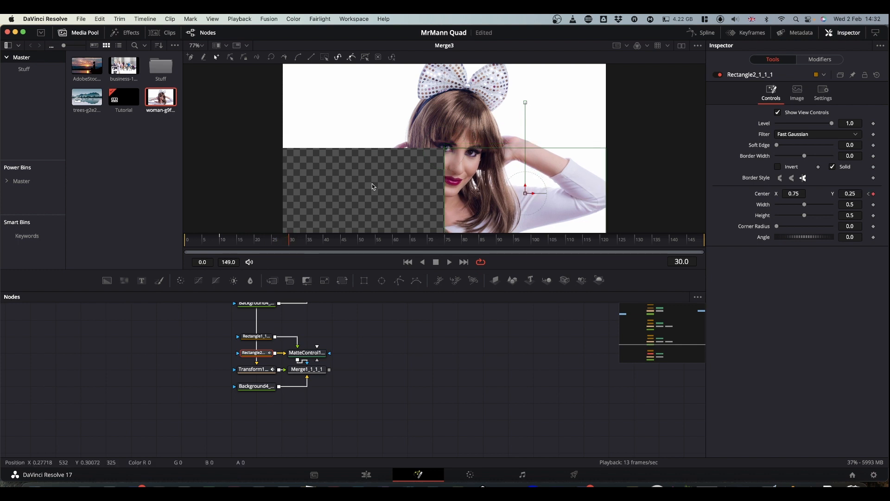
pyautogui.click(797, 194)
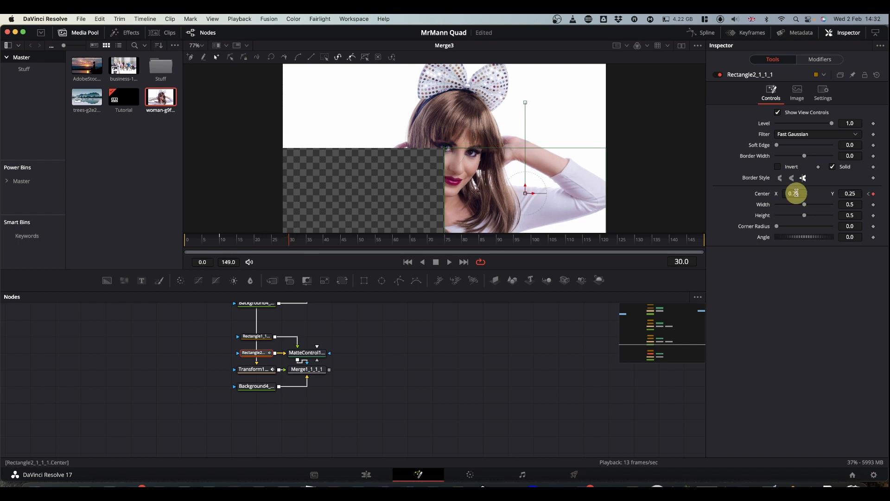
pyautogui.press('BackSpace')
pyautogui.write('2')
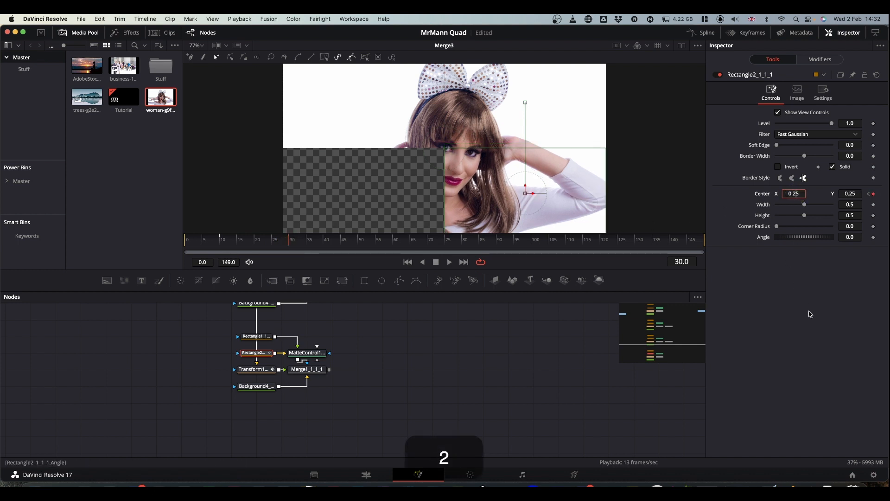
pyautogui.click(788, 330)
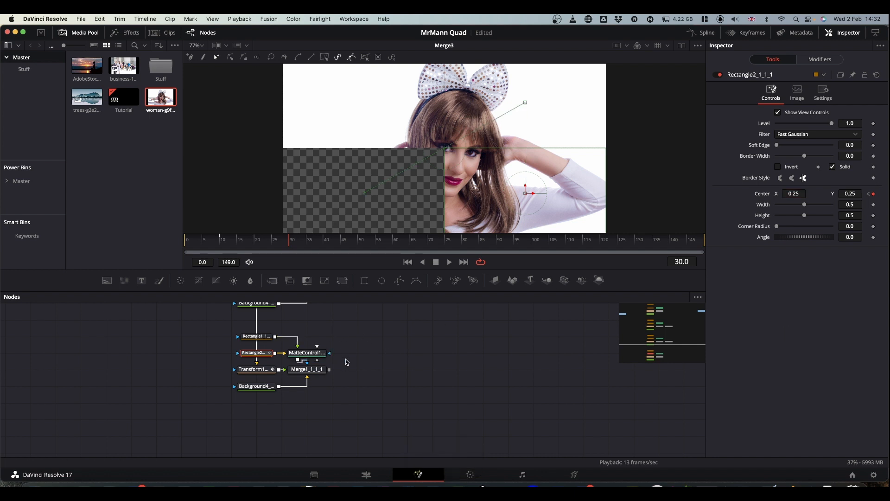
# Step: Open the Keyframes editor for Transform1_1_1_1 and Rectangle2_1_1_1 and expand their Size and Displacement tracks
pyautogui.moveTo(432, 361); pyautogui.dragTo(278, 386)
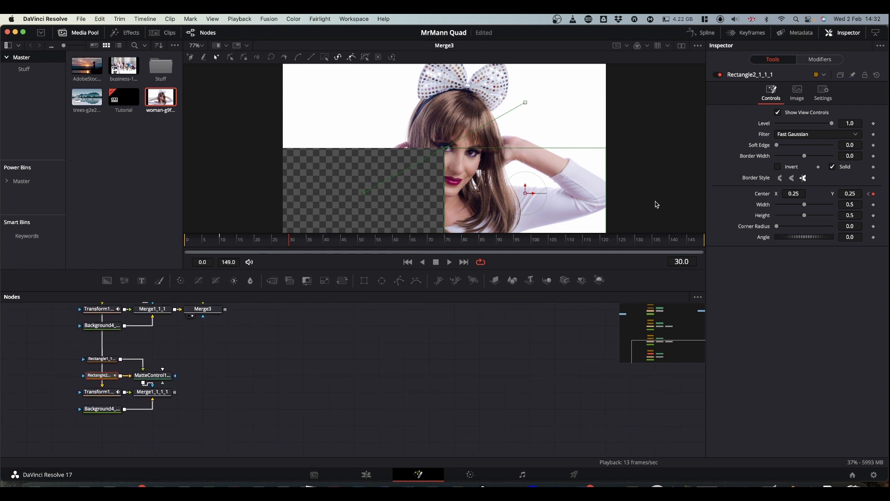
pyautogui.click(751, 33)
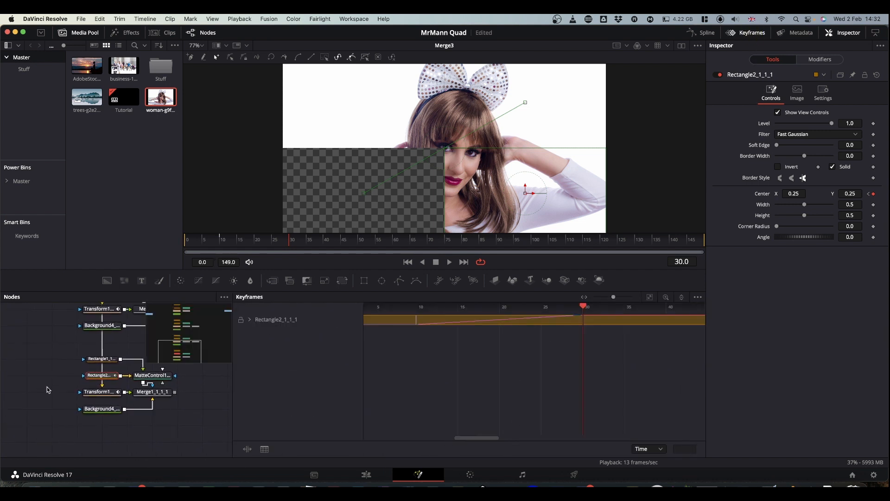
pyautogui.moveTo(52, 372); pyautogui.dragTo(101, 396)
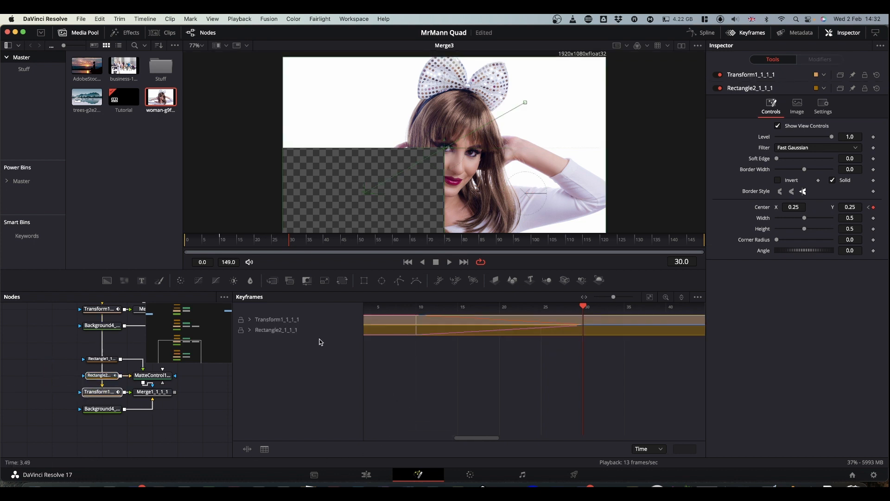
pyautogui.click(250, 320)
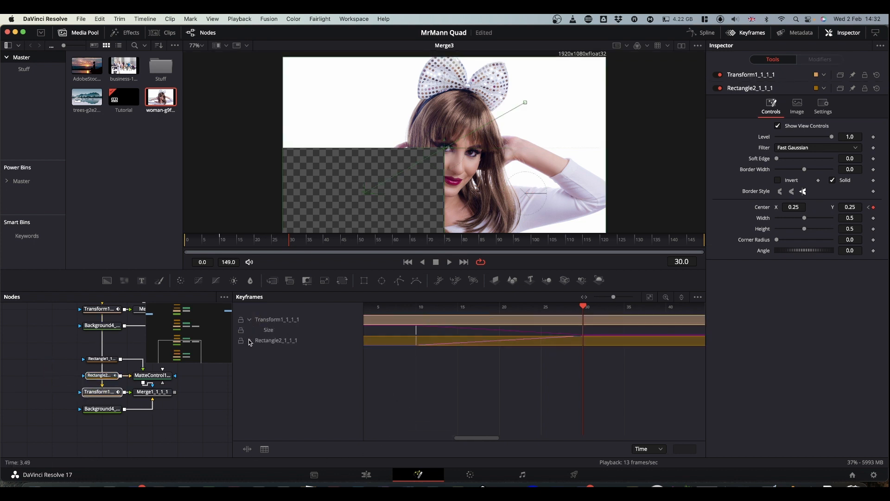
pyautogui.click(250, 341)
# Step: Shift the Size keyframes of Transform1_1_1_1 and the Displacement keyframes of Rectangle2_1_1_1 to start at frame 15
pyautogui.click(239, 244)
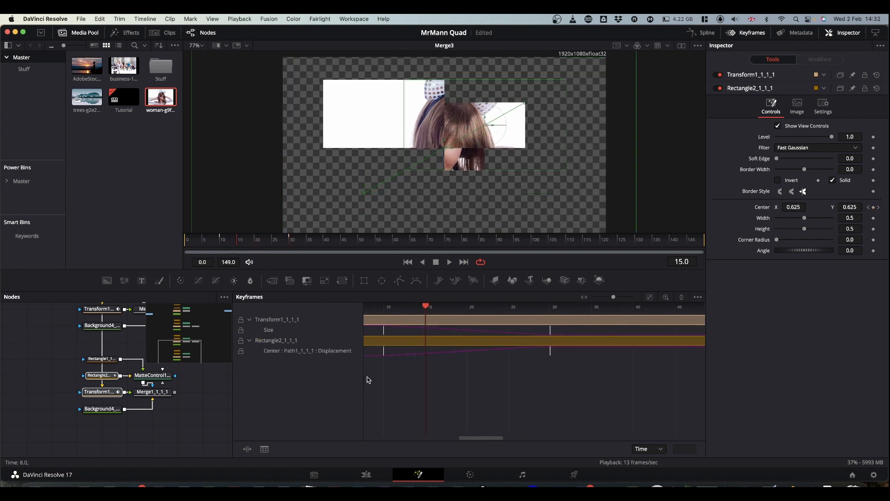
pyautogui.moveTo(375, 383); pyautogui.dragTo(573, 317)
pyautogui.moveTo(382, 357); pyautogui.dragTo(404, 356)
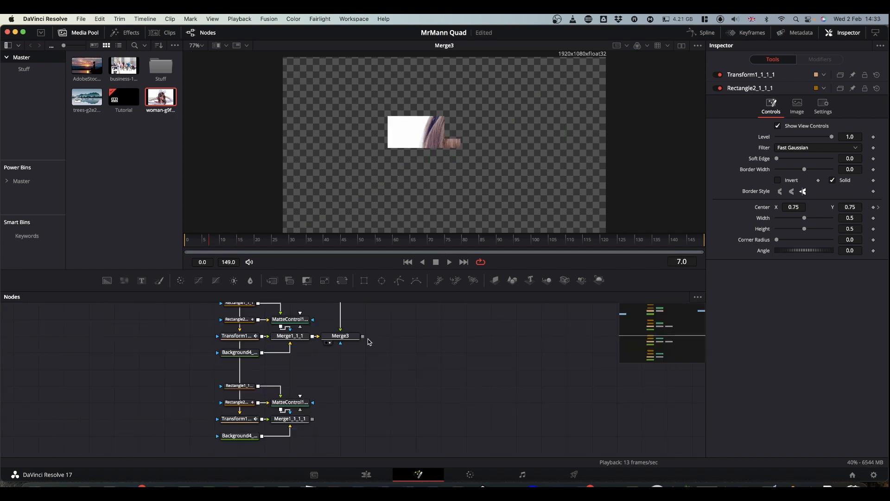
# Step: Combine Merge3 over Merge1_1_1_1 in a new merge node shown in the viewer, and play back the four-quadrant reveal from frame 0
pyautogui.moveTo(363, 337); pyautogui.dragTo(315, 419)
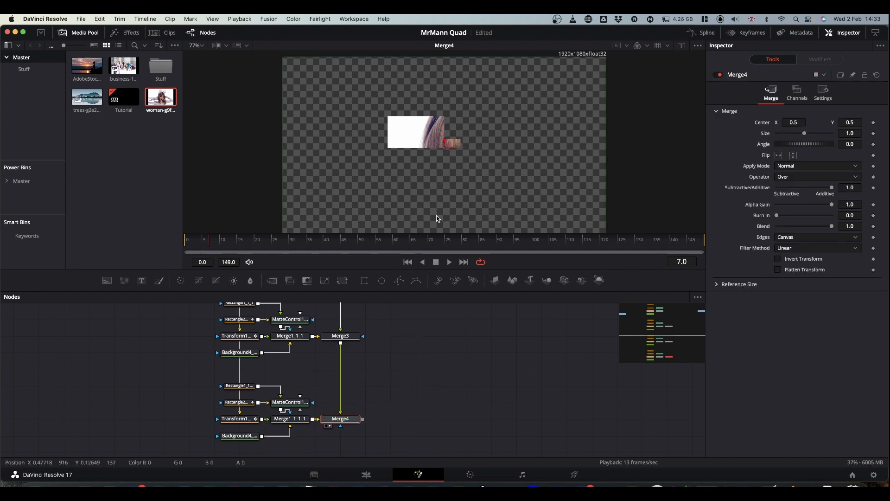
pyautogui.click(147, 245)
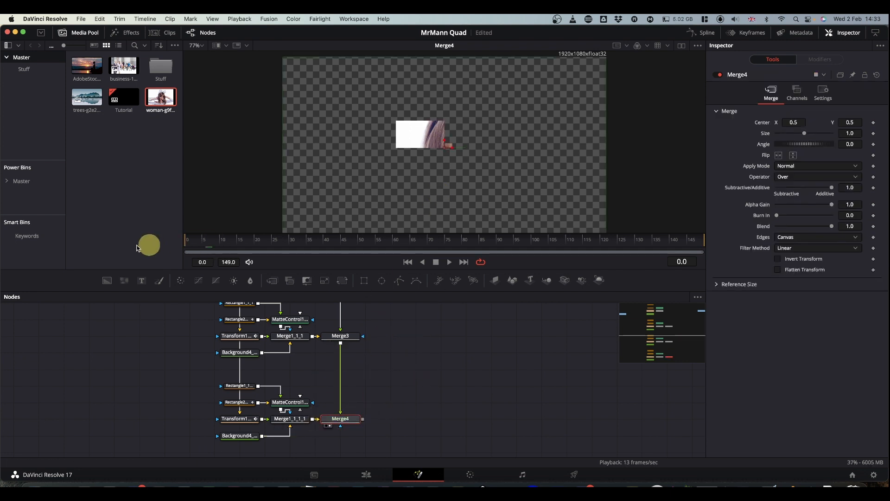
pyautogui.press('space')
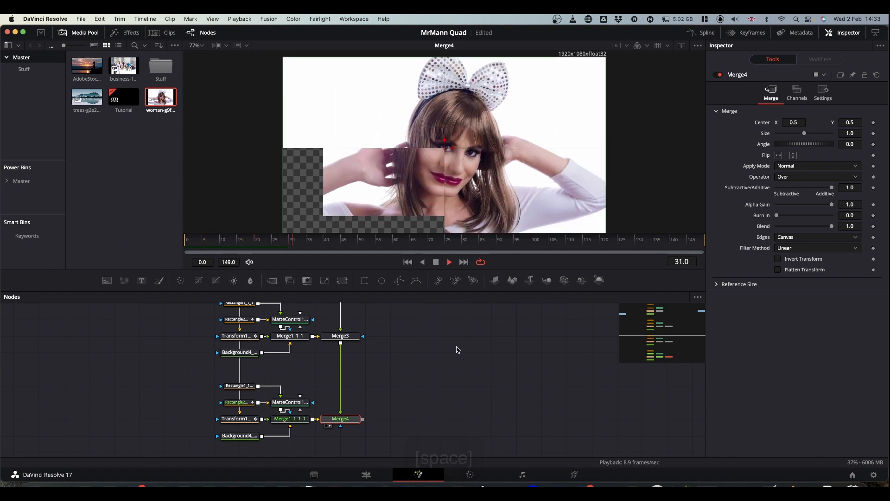
pyautogui.press('space')
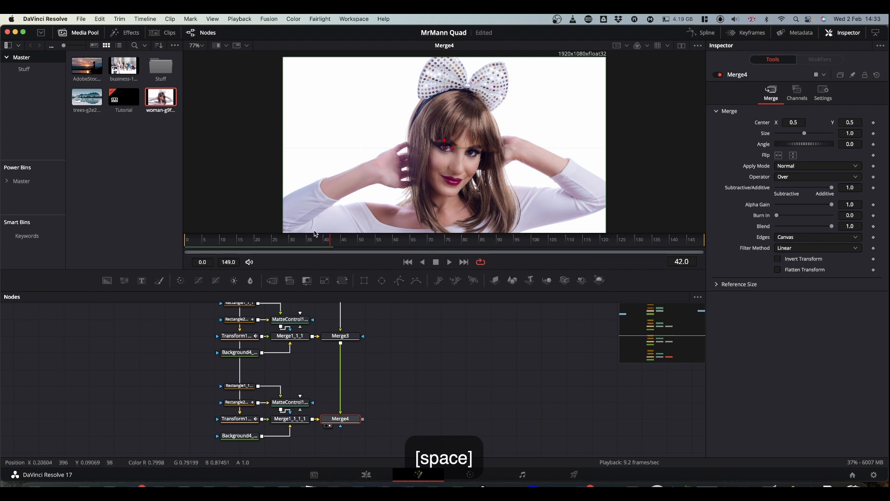
# Step: Scrub to frame 44 and examine the assembled image up close along the horizontal seam between the quadrants
pyautogui.moveTo(330, 240); pyautogui.dragTo(323, 265)
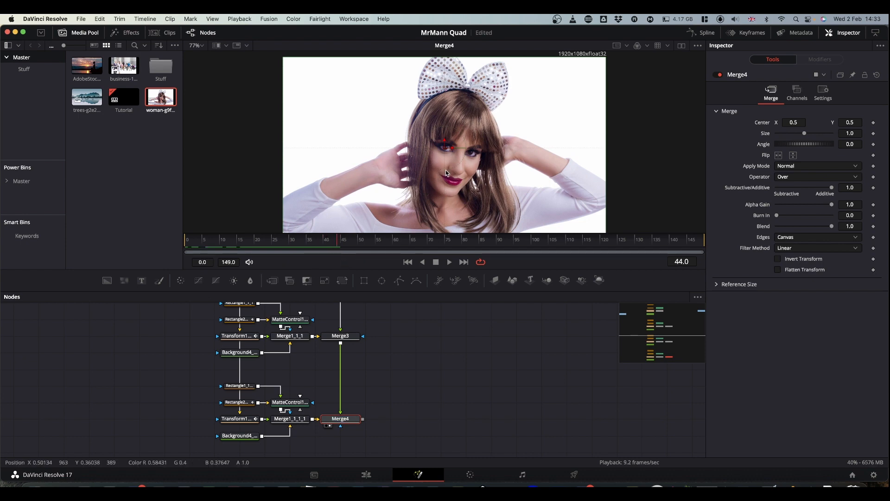
pyautogui.keyDown('super'); pyautogui.scroll(4, 446, 153); pyautogui.keyUp('super')
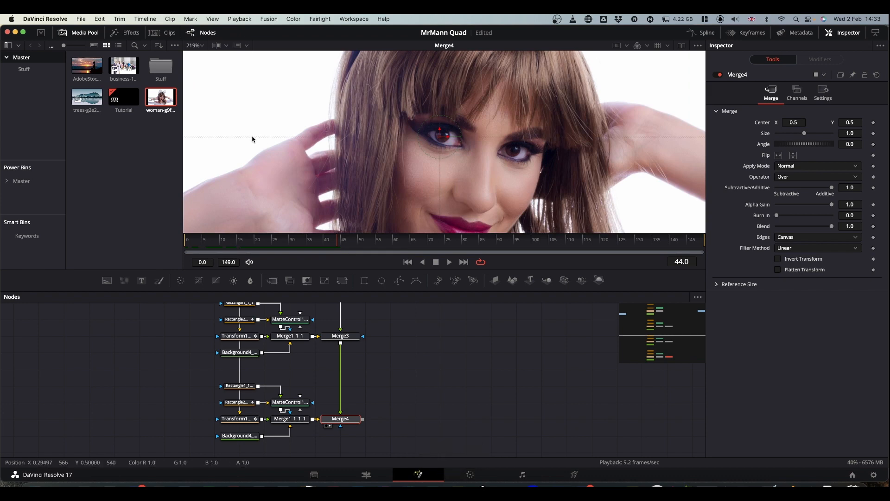
pyautogui.keyDown('super'); pyautogui.scroll(-4, 489, 139); pyautogui.keyUp('super')
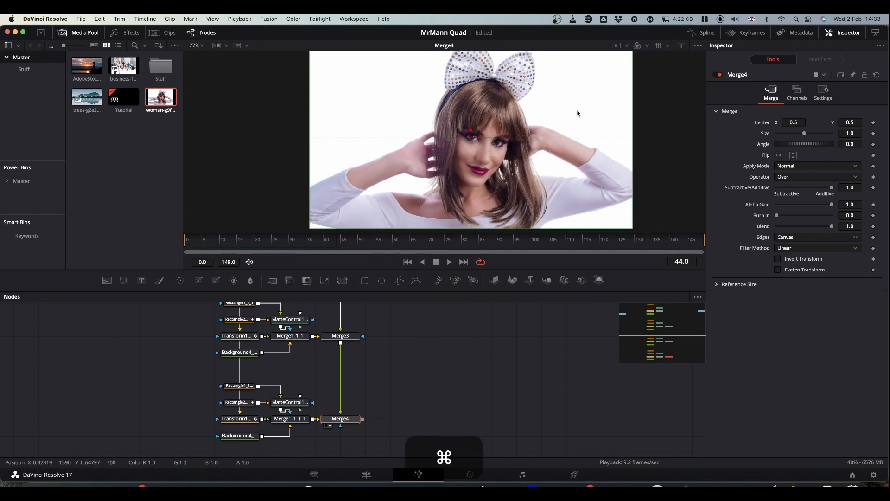
pyautogui.scroll(4, 578, 115)
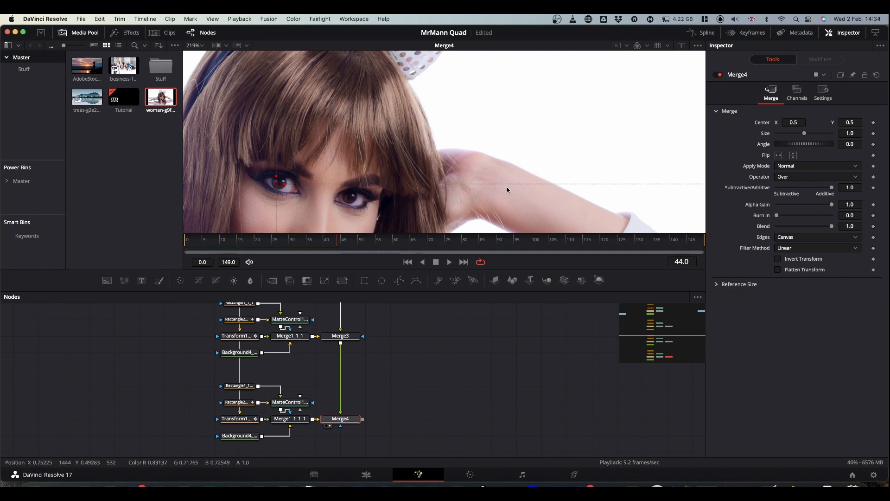
pyautogui.scroll(-5, 416, 166)
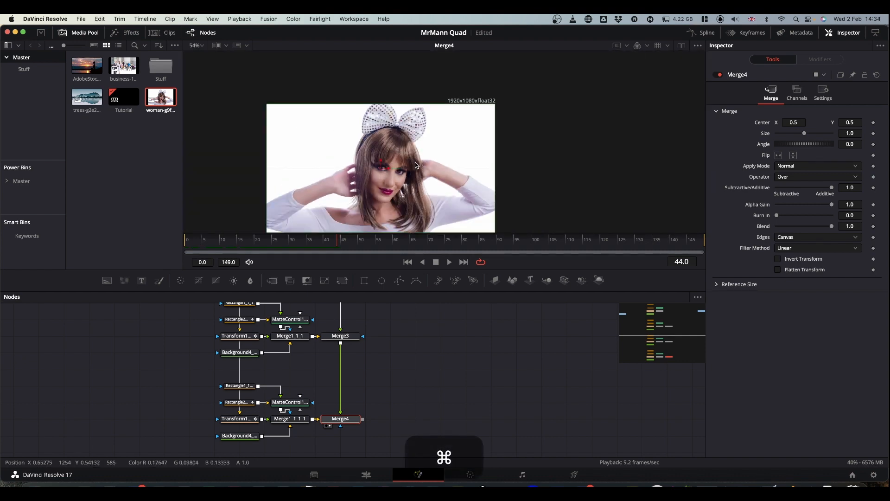
pyautogui.scroll(1, 416, 165)
pyautogui.scroll(1, 414, 159)
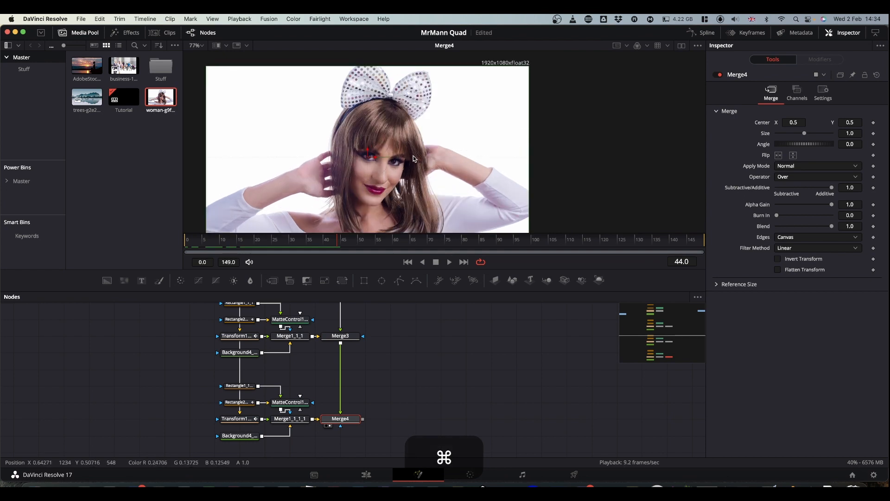
# Step: Set the high matte threshold to 0.0 on MatteControl1 and MatteControl1_1 to close the seams between the quadrants
pyautogui.scroll(-1, 414, 159)
pyautogui.scroll(3, 416, 374)
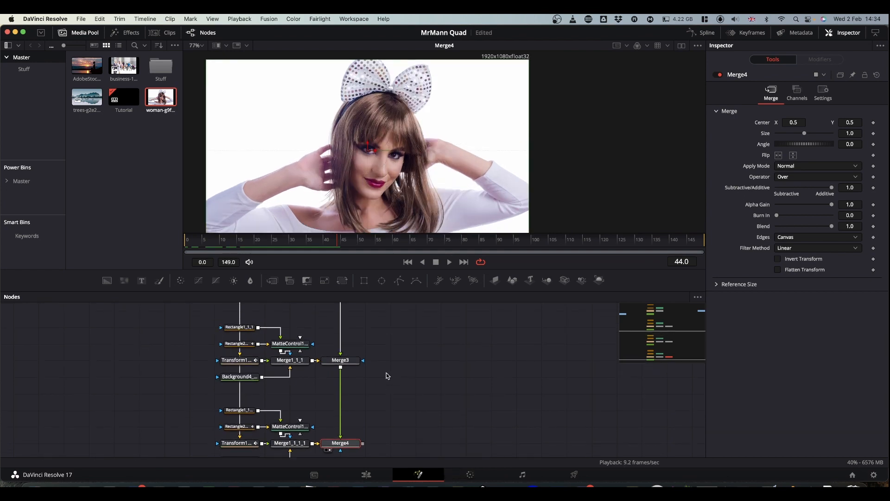
pyautogui.scroll(10, 388, 376)
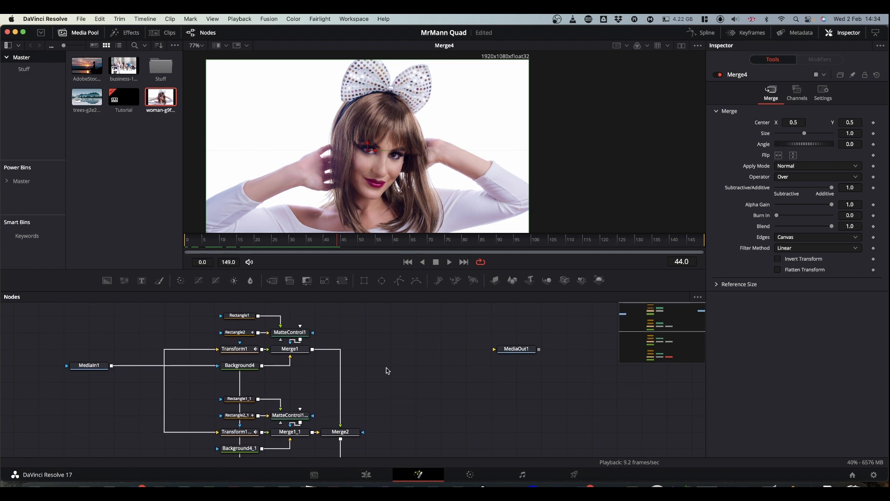
pyautogui.click(293, 333)
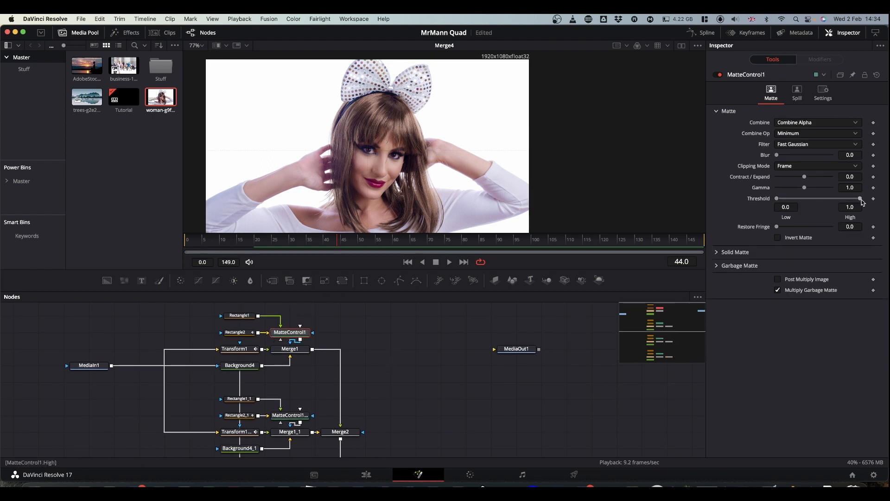
pyautogui.moveTo(861, 200); pyautogui.dragTo(647, 200)
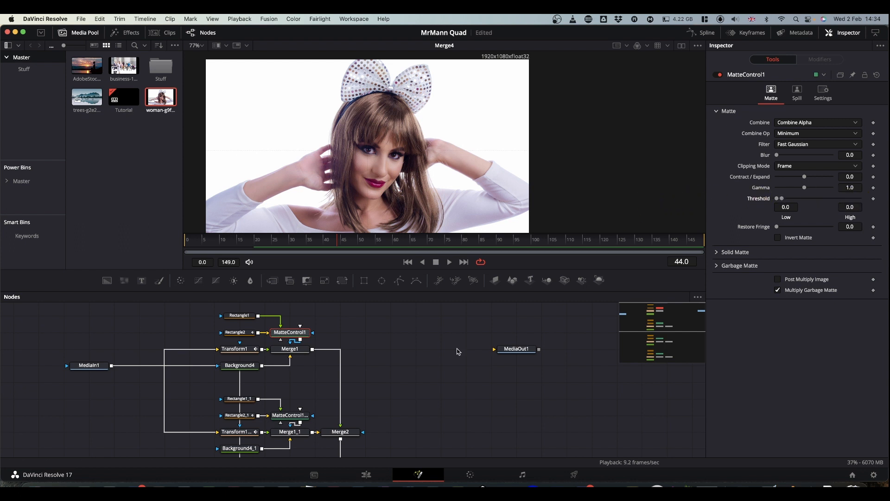
pyautogui.click(291, 415)
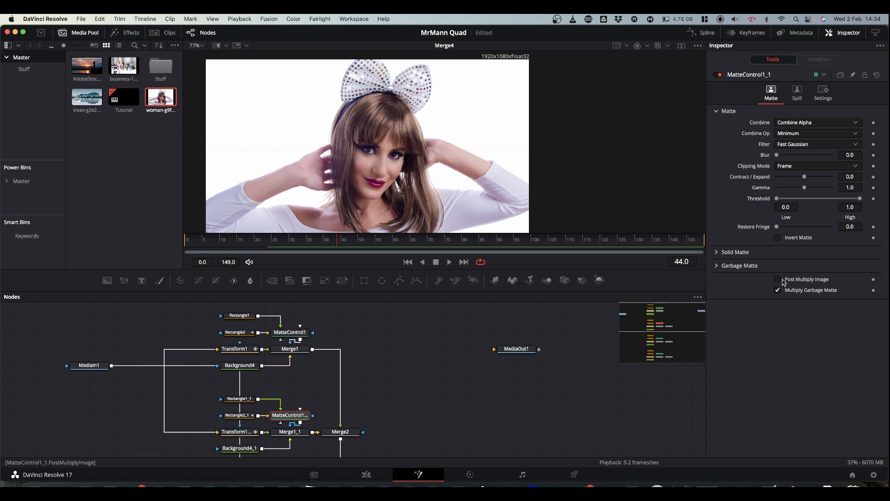
pyautogui.moveTo(861, 200); pyautogui.dragTo(723, 204)
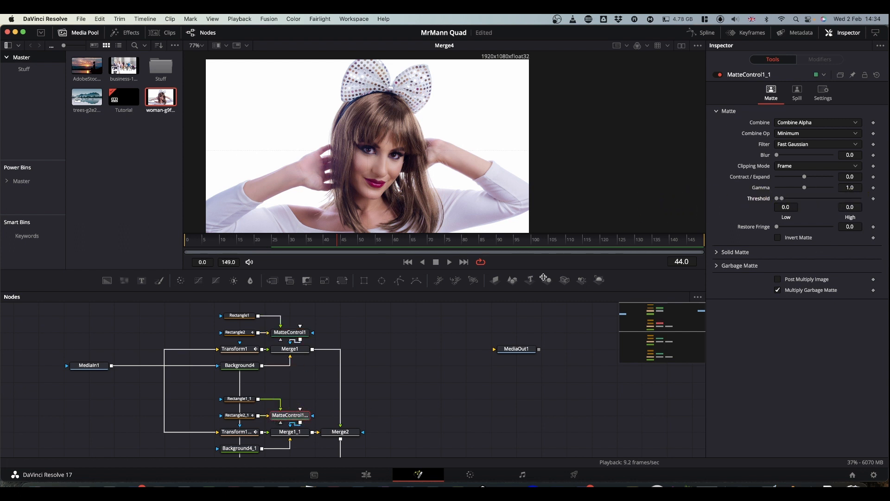
# Step: Set the high matte threshold to 0.0 on the third and fourth quadrants' nodes, MatteControl1_1_1 and MatteControl1_1_1_1
pyautogui.scroll(-4, 326, 388)
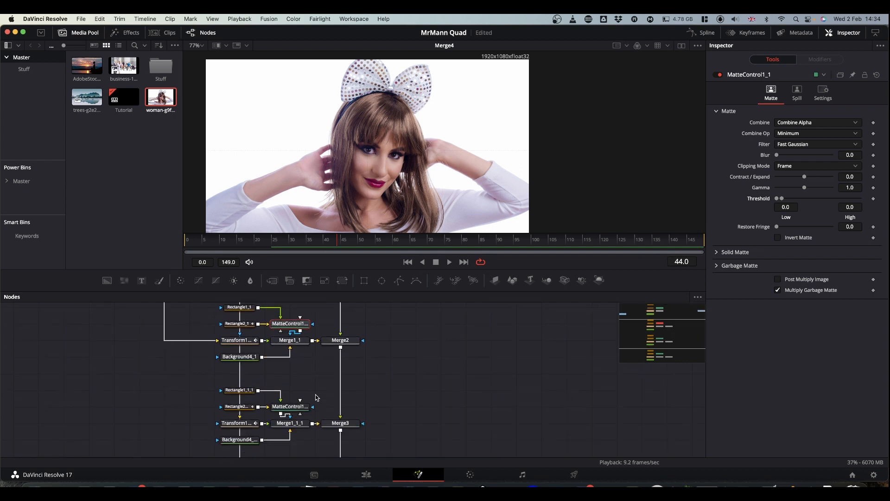
pyautogui.click(302, 407)
pyautogui.moveTo(782, 198); pyautogui.dragTo(690, 201)
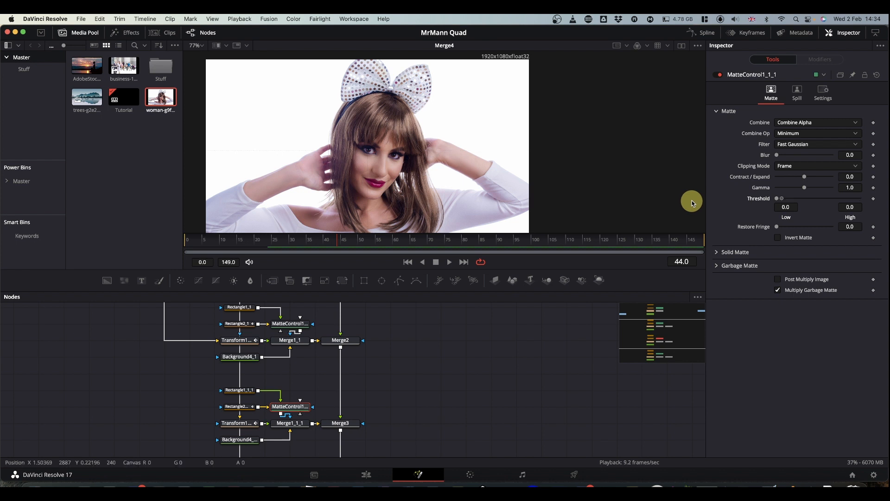
pyautogui.scroll(-3, 402, 379)
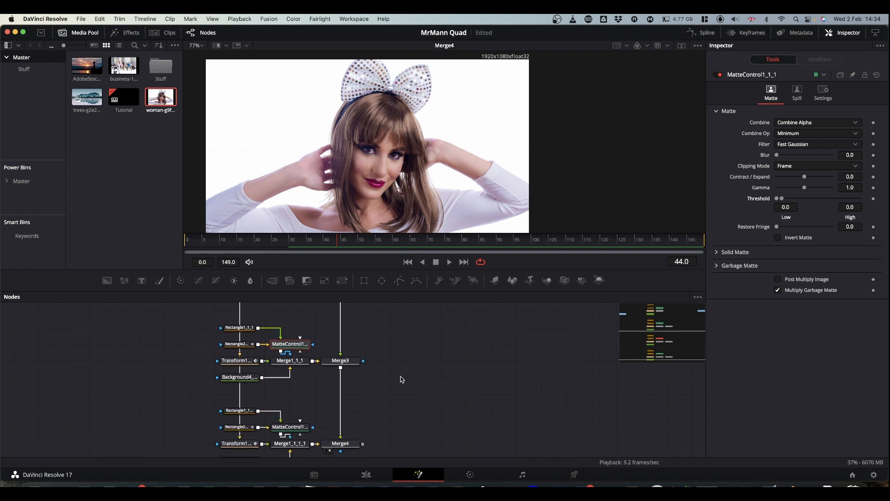
pyautogui.click(291, 426)
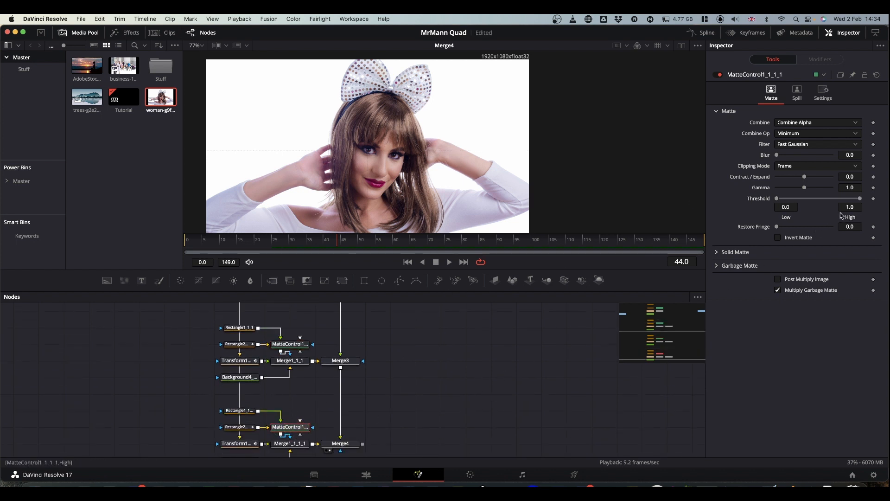
pyautogui.moveTo(861, 199); pyautogui.dragTo(696, 202)
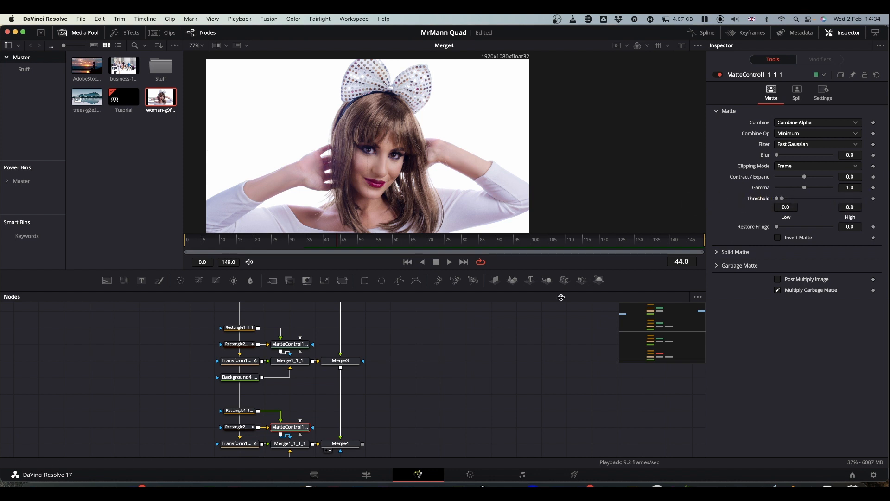
# Step: Play back the four-quadrant reveal twice from frame 0 to check the seams
pyautogui.moveTo(280, 246); pyautogui.dragTo(144, 252)
pyautogui.press('space')
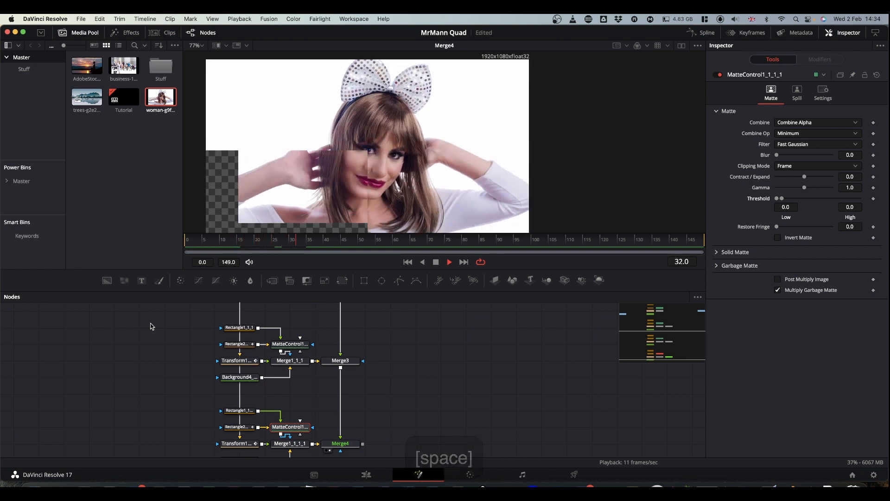
pyautogui.press('space')
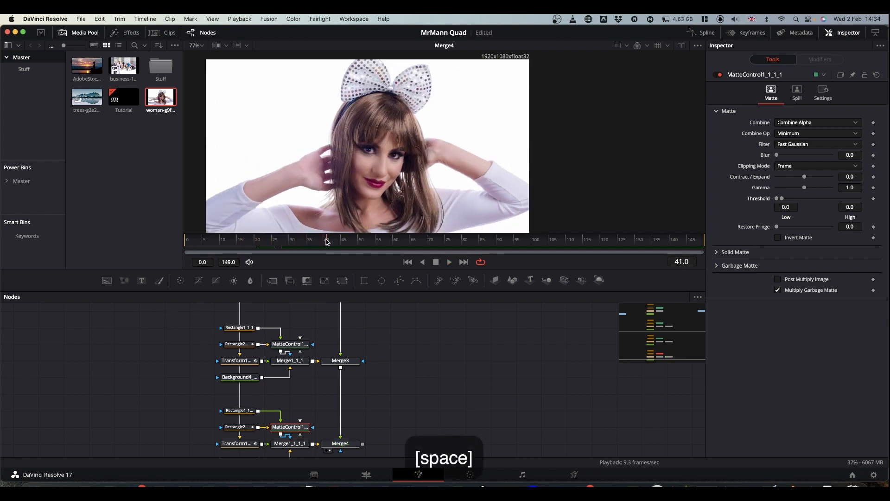
pyautogui.moveTo(326, 242); pyautogui.dragTo(175, 240)
pyautogui.press('space')
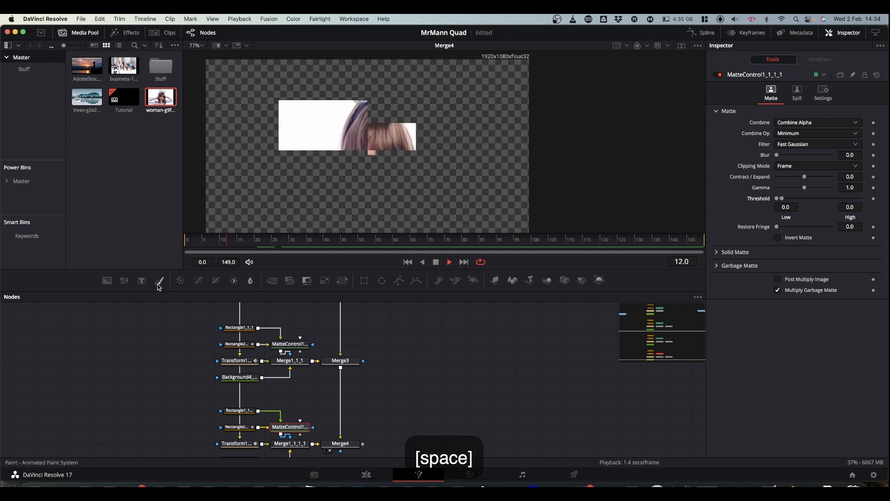
pyautogui.press('space')
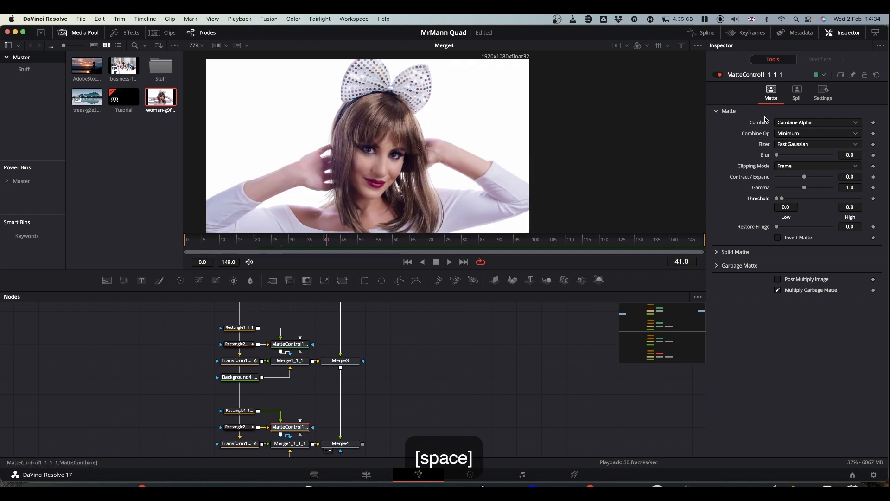
# Step: Open the Spline editor and turn off Show Only Selected Tool to list every node's animation curves
pyautogui.click(706, 34)
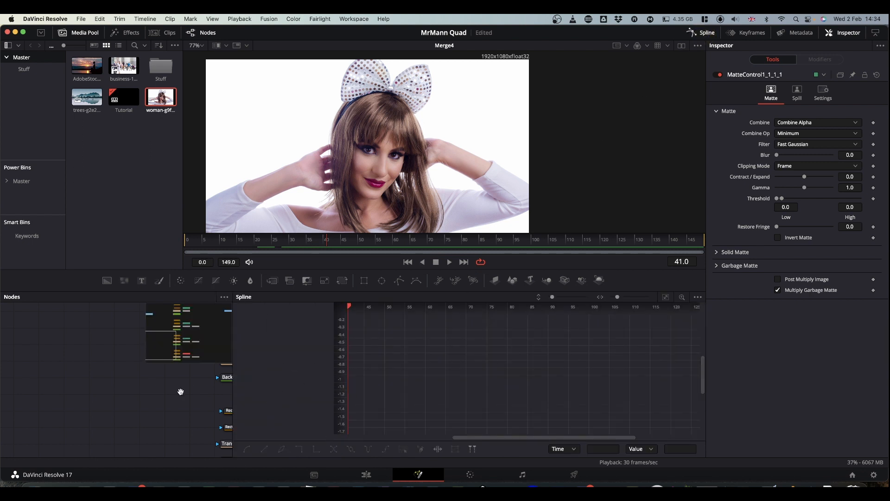
pyautogui.moveTo(181, 392); pyautogui.dragTo(45, 388)
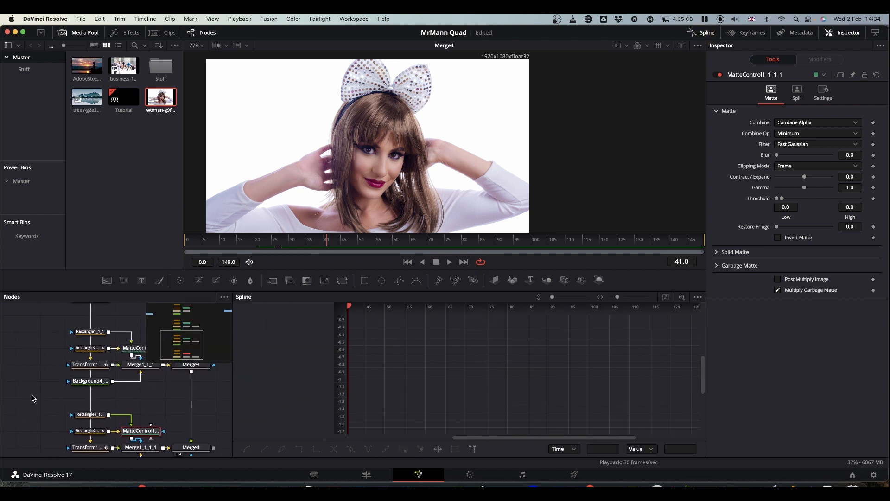
pyautogui.click(698, 298)
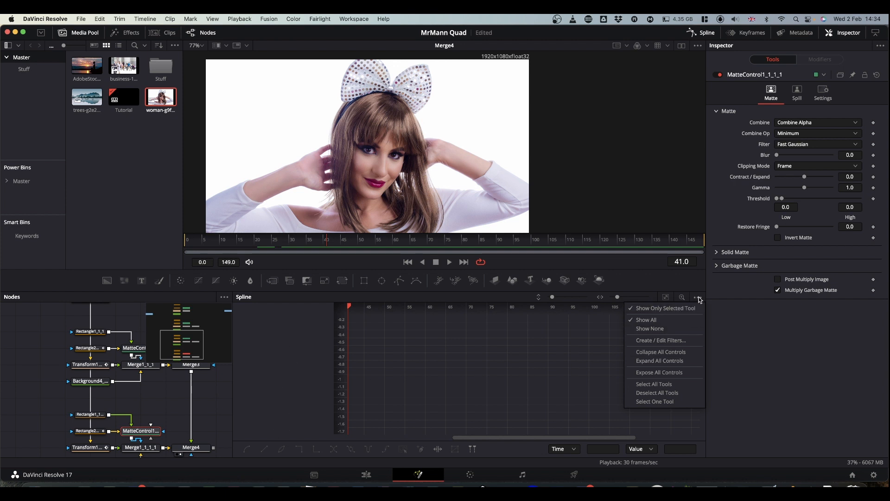
pyautogui.click(665, 309)
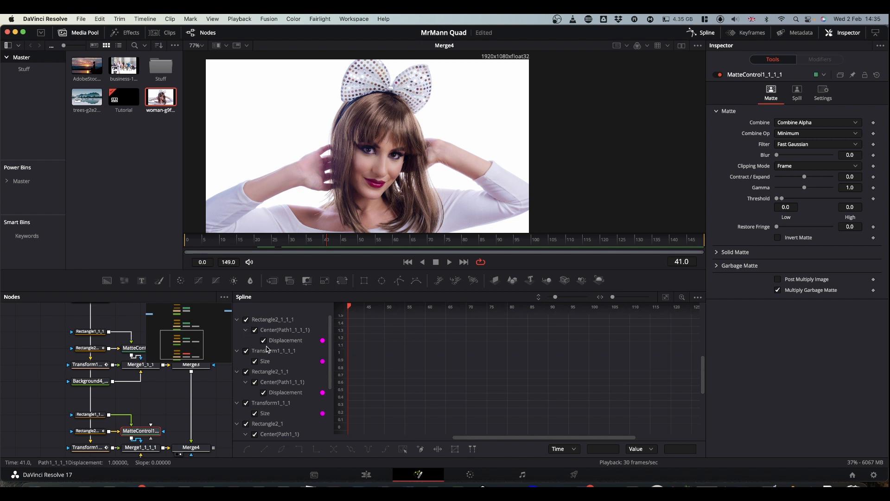
# Step: Try hiding and showing the Rectangle2_1_1_1 curves in the Spline editor and look through the list of animated nodes
pyautogui.click(247, 320)
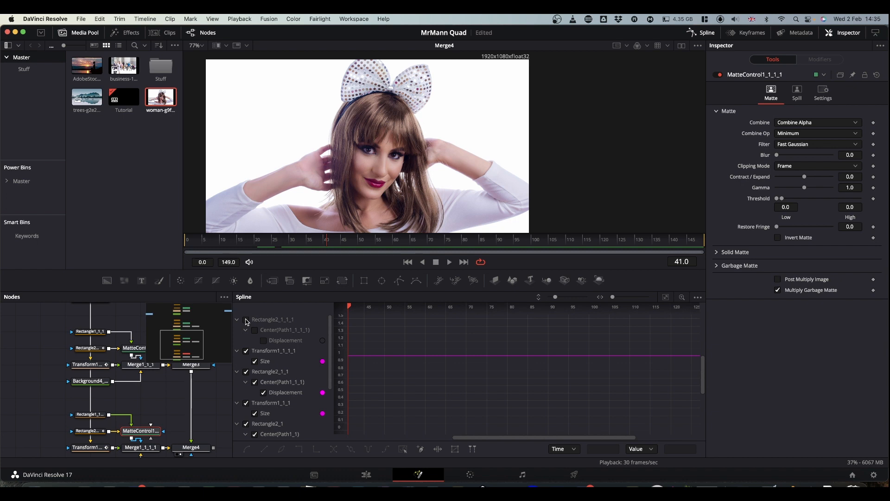
pyautogui.click(246, 320)
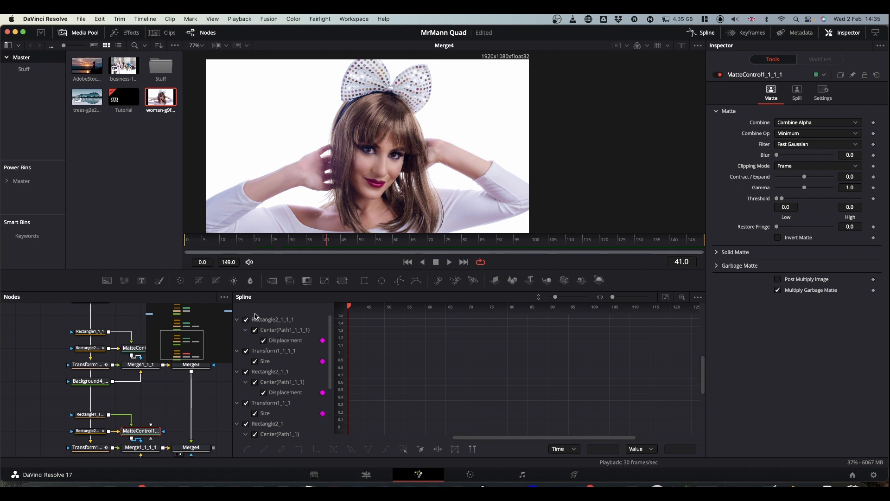
pyautogui.click(246, 321)
pyautogui.click(247, 320)
pyautogui.click(246, 320)
pyautogui.scroll(-2, 248, 346)
pyautogui.scroll(3, 263, 354)
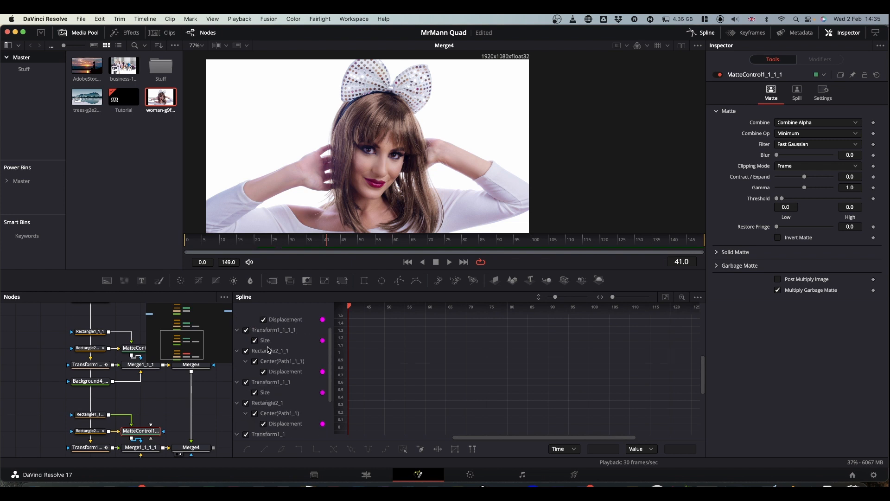
# Step: Fit all curves in view, smooth every keyframe, and set linked Ease In and Ease Out values of 50
pyautogui.click(666, 297)
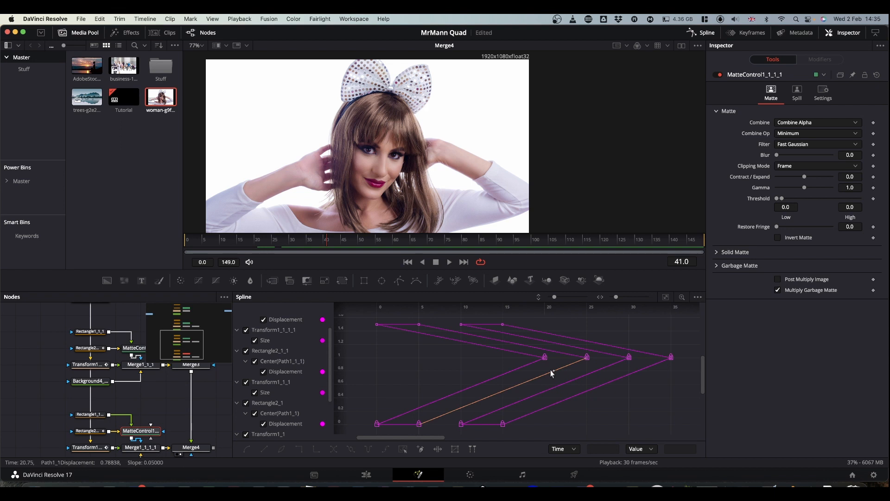
pyautogui.press('super+a')
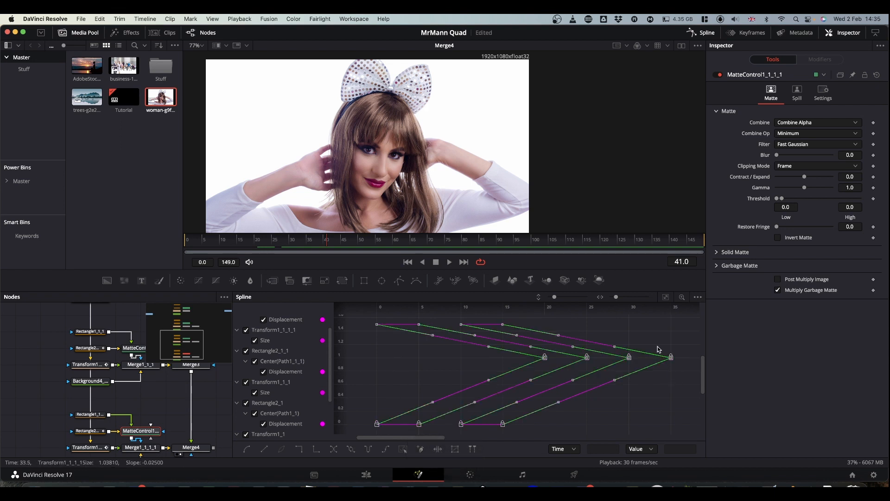
pyautogui.press('s')
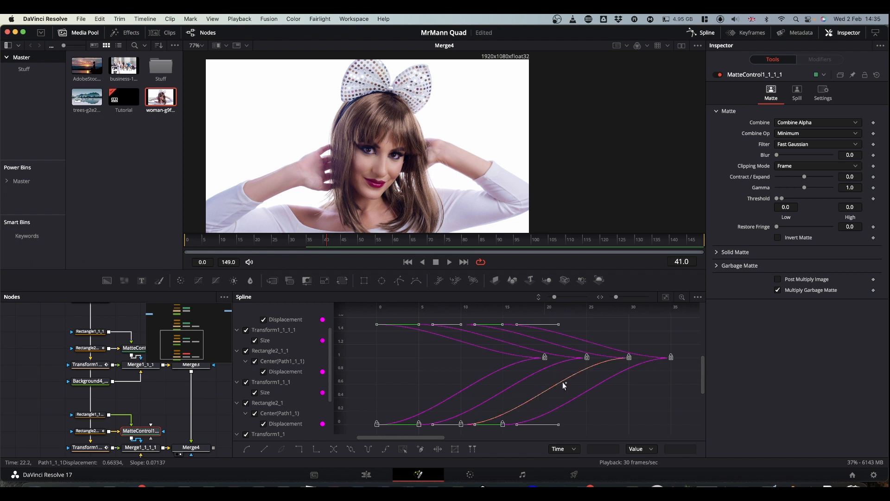
pyautogui.press('t')
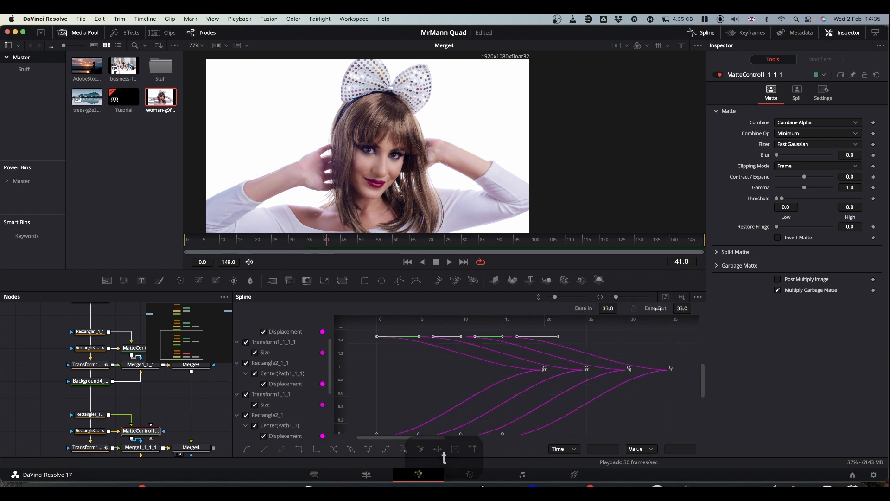
pyautogui.click(634, 309)
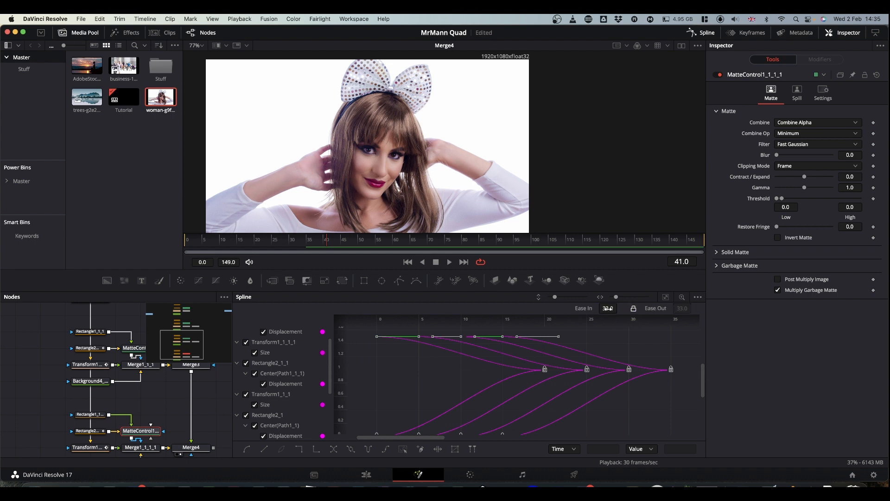
pyautogui.moveTo(607, 308); pyautogui.dragTo(682, 309)
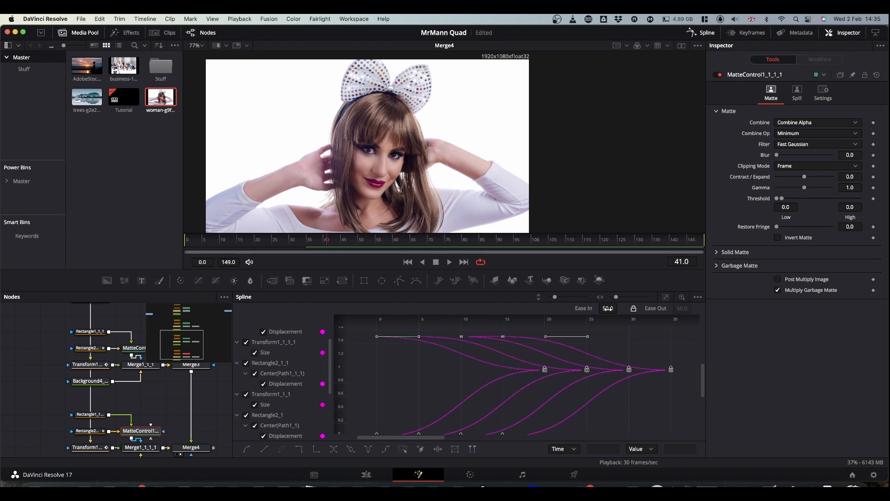
# Step: Close the Spline editor and play back the smoothed four-quadrant reveal twice from frame 0
pyautogui.click(711, 32)
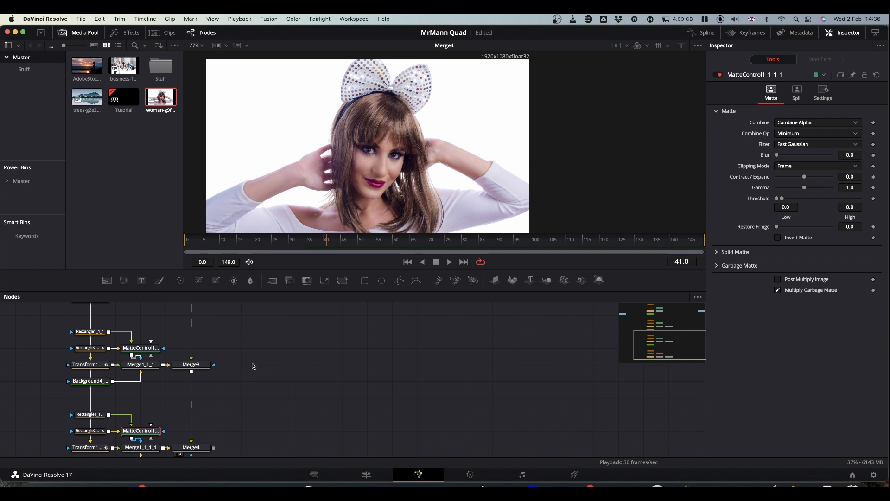
pyautogui.moveTo(253, 366); pyautogui.dragTo(410, 363)
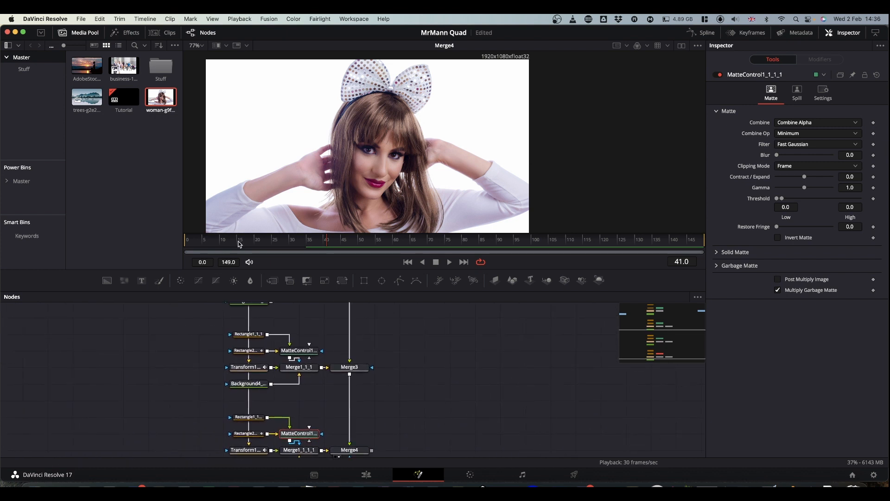
pyautogui.moveTo(240, 244); pyautogui.dragTo(131, 244)
pyautogui.press('space')
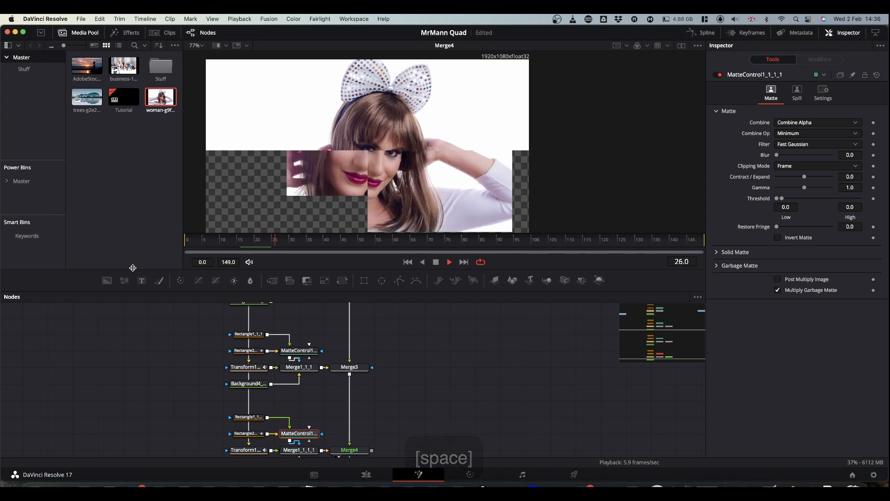
pyautogui.press('space')
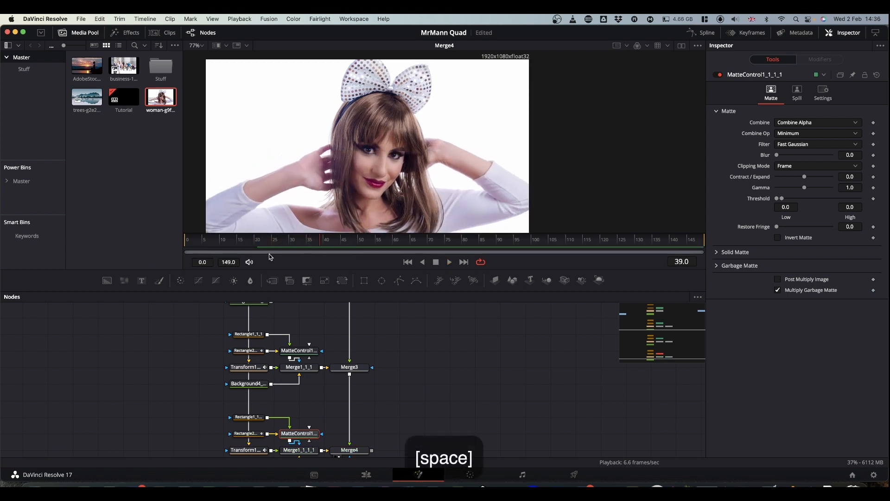
pyautogui.moveTo(264, 240); pyautogui.dragTo(129, 249)
pyautogui.press('space')
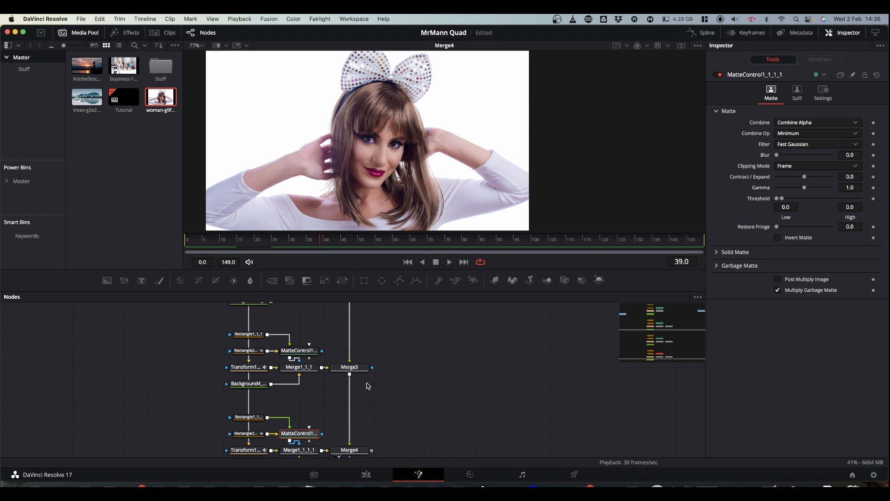
pyautogui.scroll(-3, 367, 386)
pyautogui.scroll(10, 402, 361)
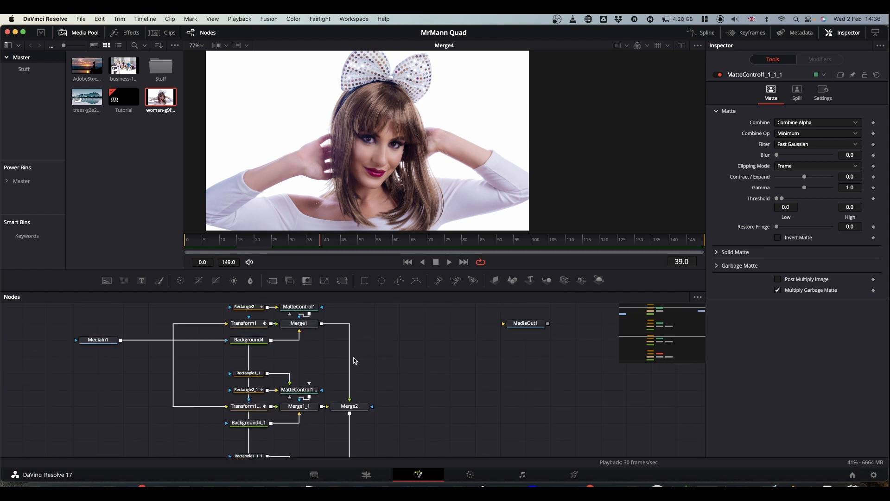
pyautogui.scroll(2, 424, 362)
pyautogui.scroll(-9, 426, 363)
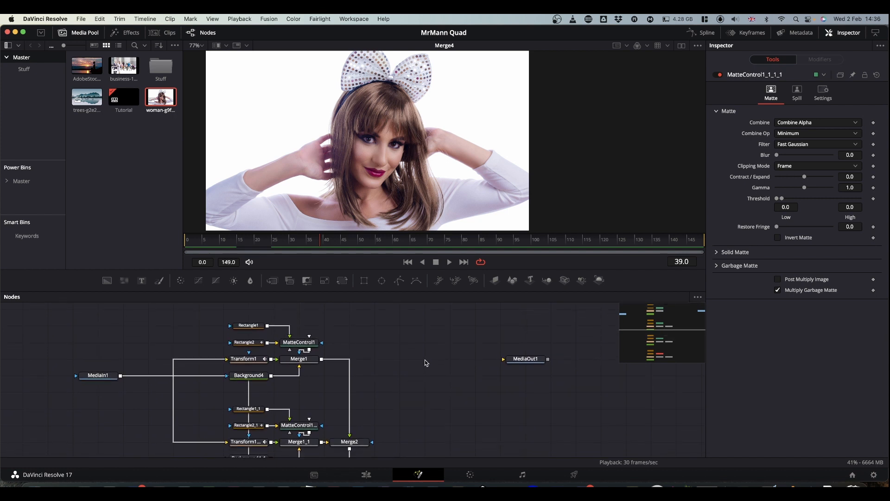
pyautogui.scroll(-3, 426, 363)
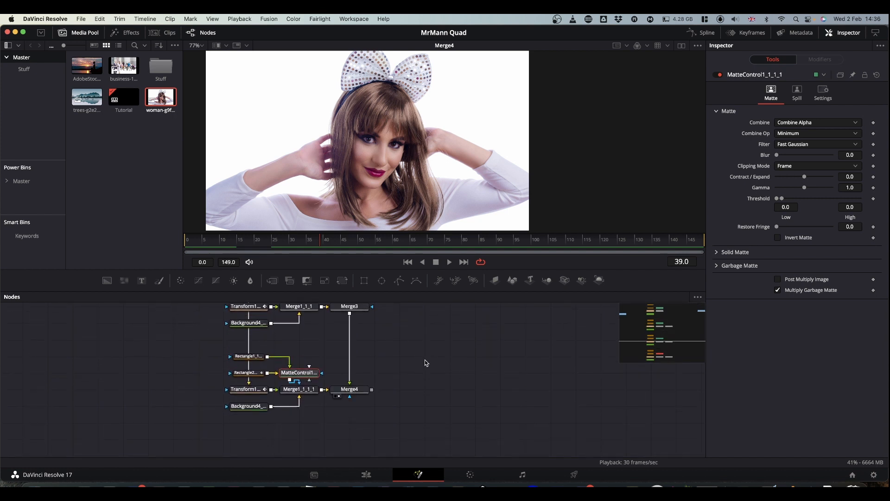
pyautogui.scroll(4, 426, 363)
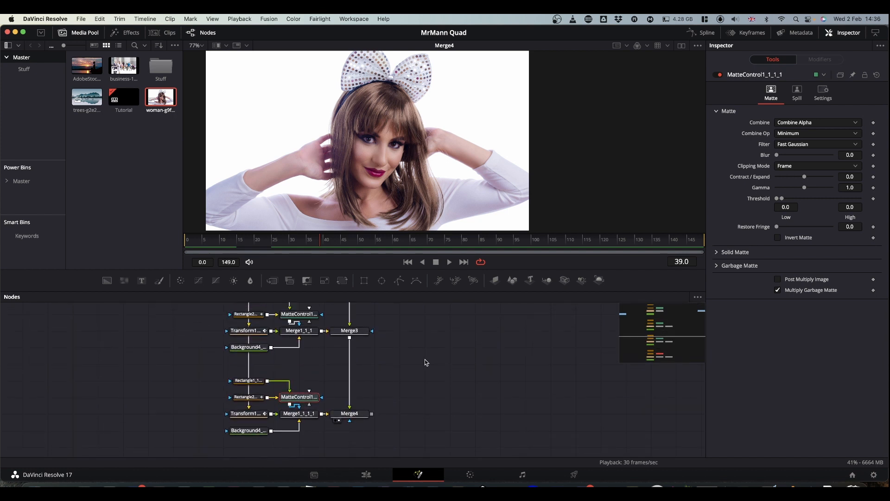
pyautogui.scroll(6, 426, 363)
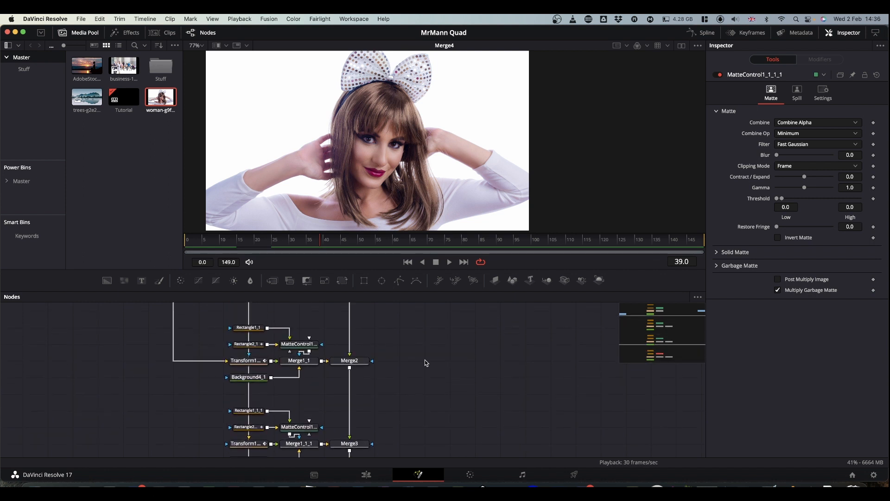
pyautogui.scroll(2, 426, 363)
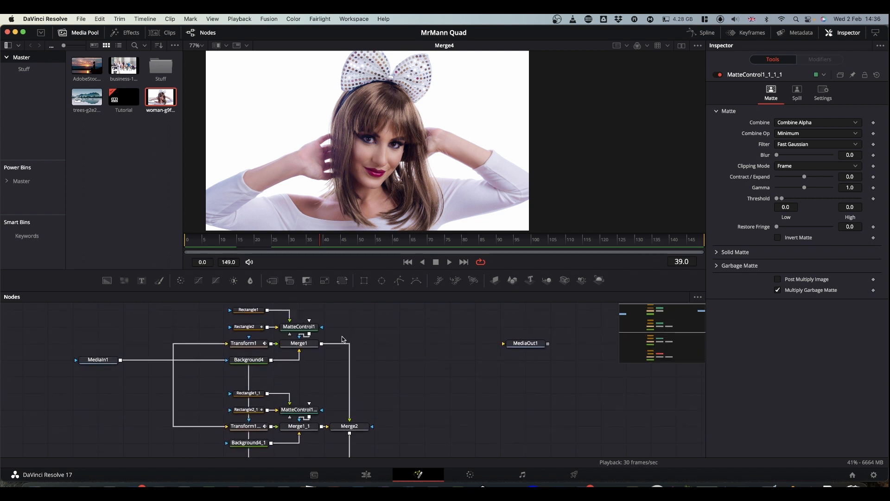
pyautogui.scroll(-1, 100, 348)
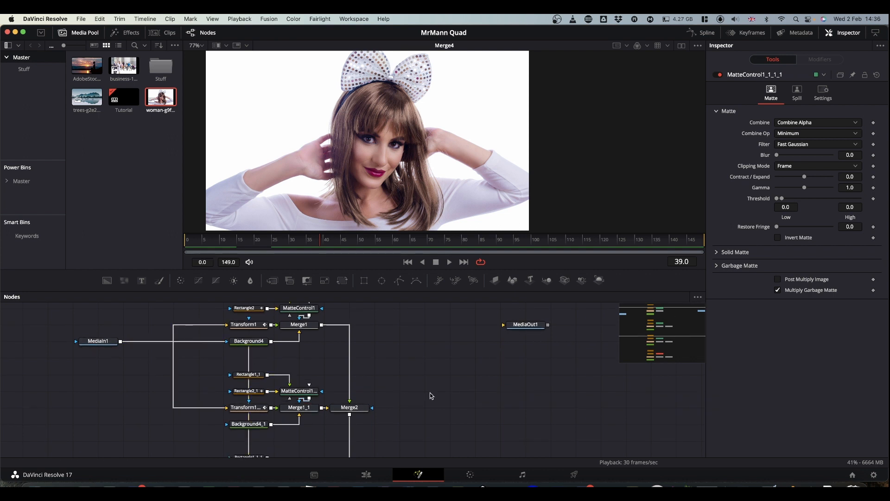
# Step: Move the MediaIn1 node down and away from the quadrant groups, level with the second group's Transform node
pyautogui.scroll(3, 430, 395)
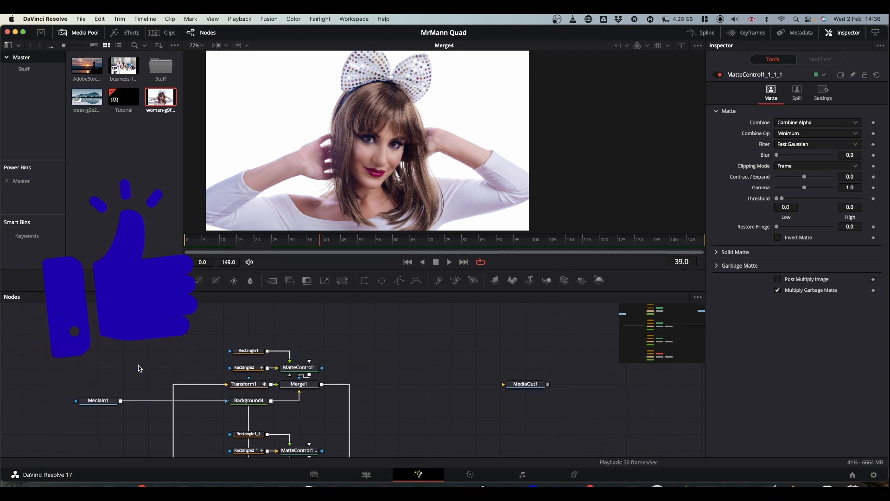
pyautogui.moveTo(111, 404); pyautogui.dragTo(87, 437)
pyautogui.scroll(-3, 134, 361)
pyautogui.moveTo(77, 378); pyautogui.dragTo(63, 412)
pyautogui.scroll(-4, 135, 347)
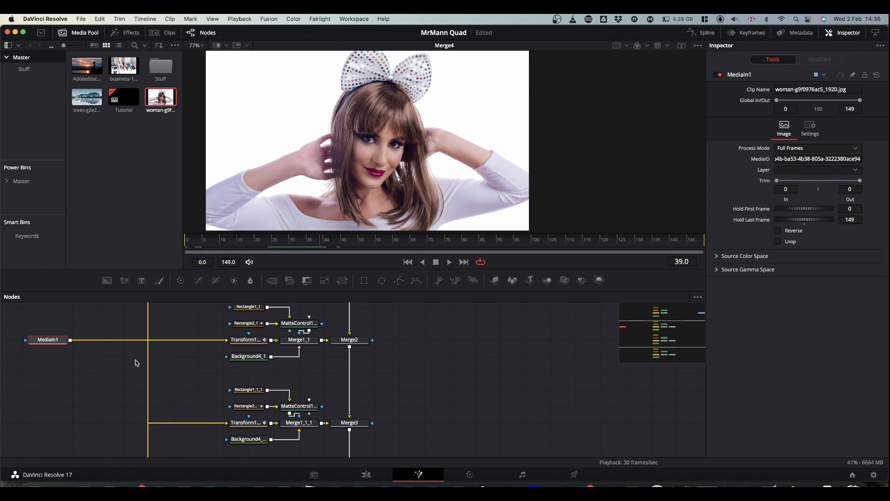
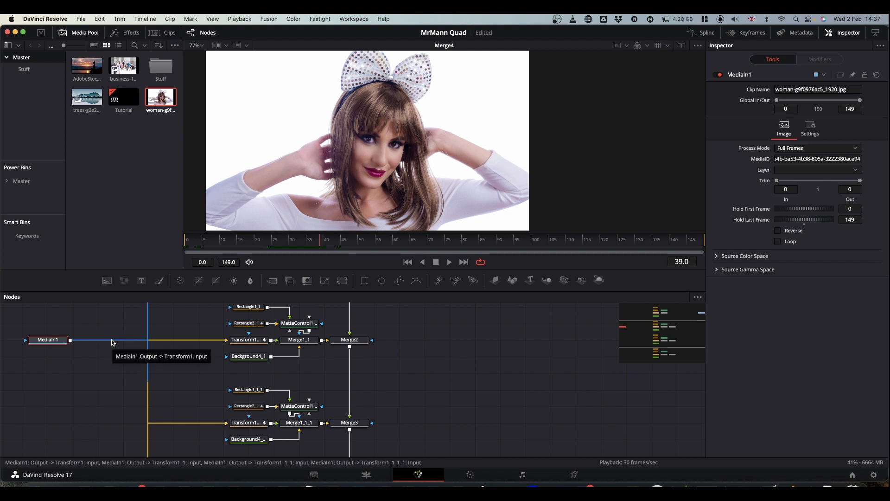
# Step: Insert a pipe router on MediaIn1's output connection and shift it slightly toward the quadrant groups
pyautogui.press('alt')
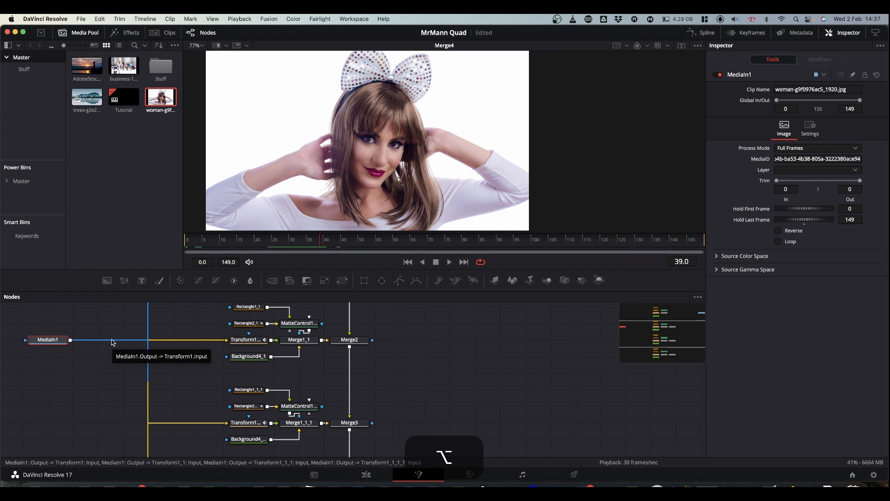
pyautogui.keyDown('alt'); pyautogui.click(112, 342); pyautogui.keyUp('alt')
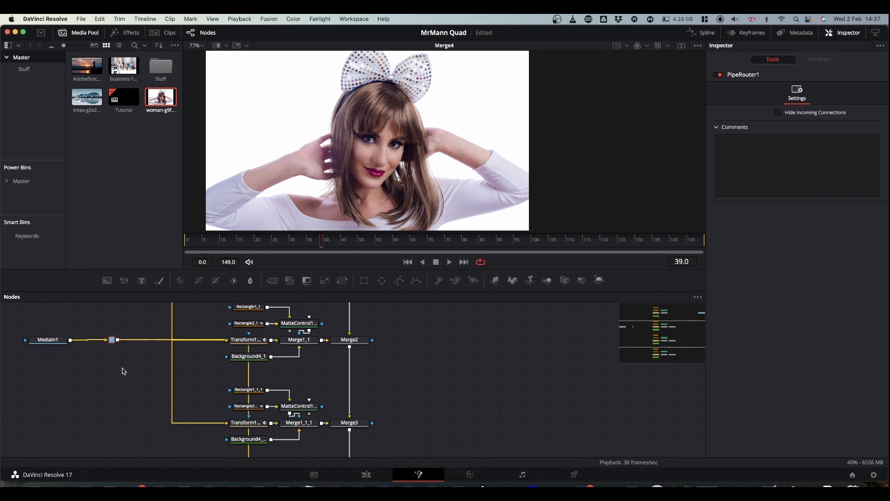
pyautogui.moveTo(113, 343)
pyautogui.mouseDown()
pyautogui.moveTo(116, 360)
pyautogui.moveTo(105, 345)
pyautogui.moveTo(122, 343)
pyautogui.mouseUp()
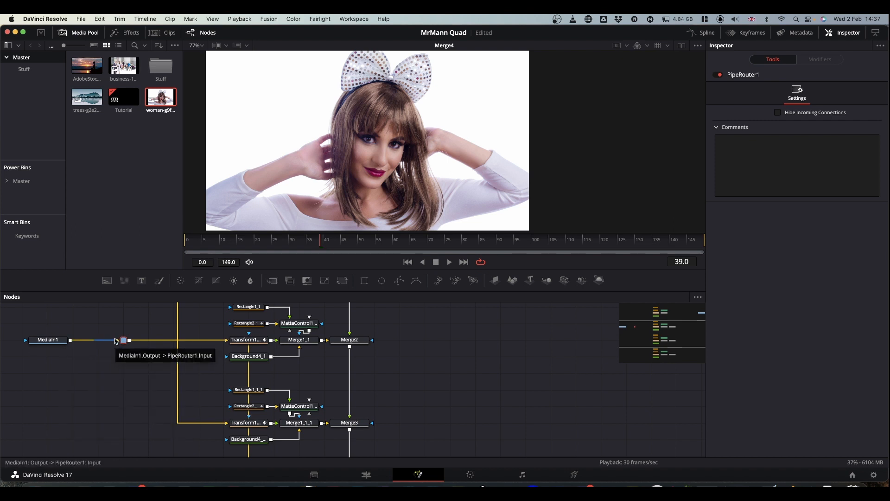
# Step: Select the pipe router and all quadrant and merge nodes, excluding MediaIn1 and MediaOut1, and start creating a macro from them
pyautogui.scroll(5, 140, 404)
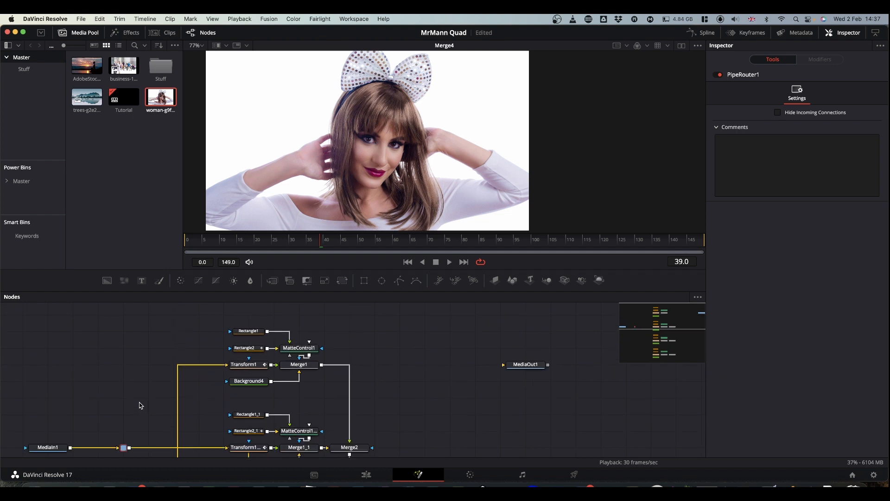
pyautogui.moveTo(102, 320); pyautogui.dragTo(400, 416)
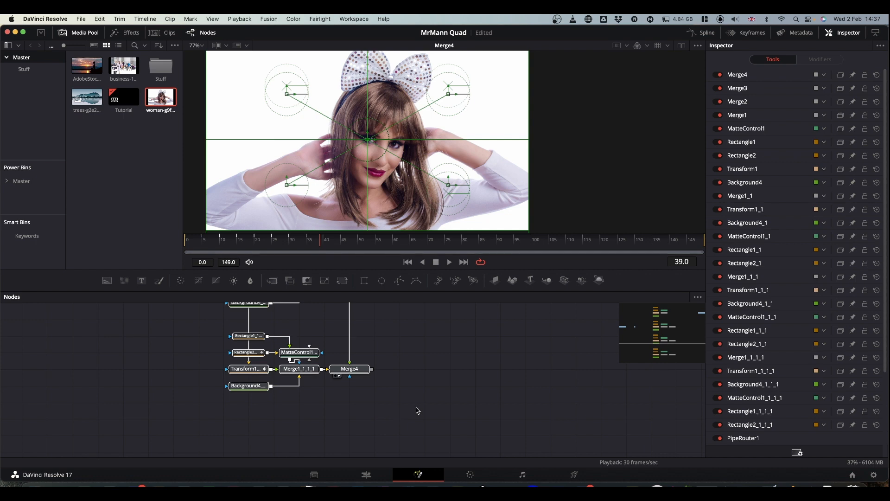
pyautogui.scroll(10, 416, 356)
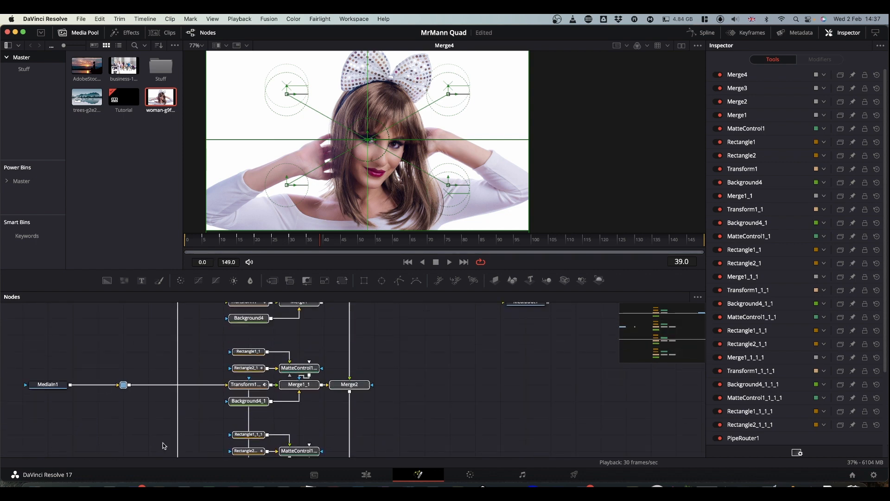
pyautogui.scroll(5, 396, 376)
pyautogui.scroll(3, 397, 373)
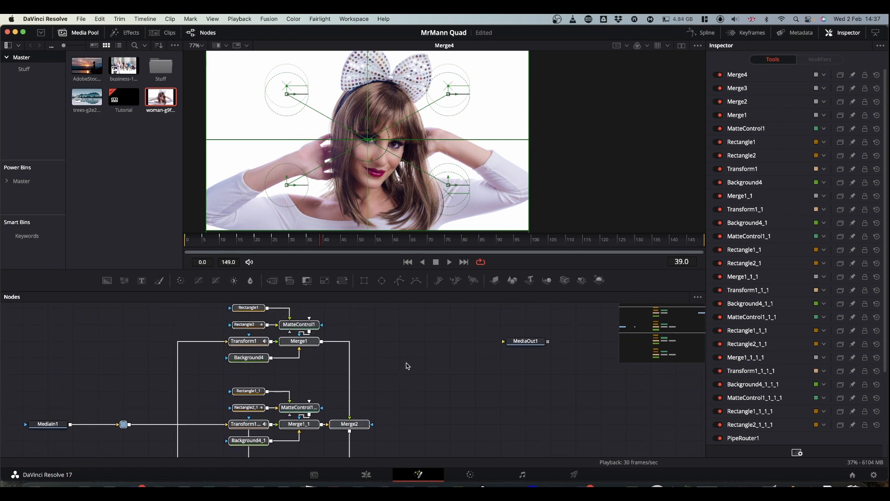
pyautogui.rightClick(304, 328)
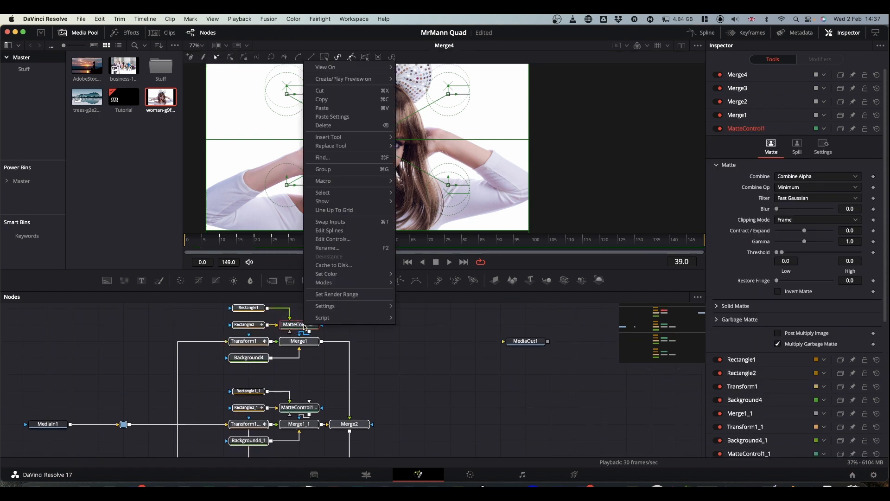
pyautogui.moveTo(345, 181)
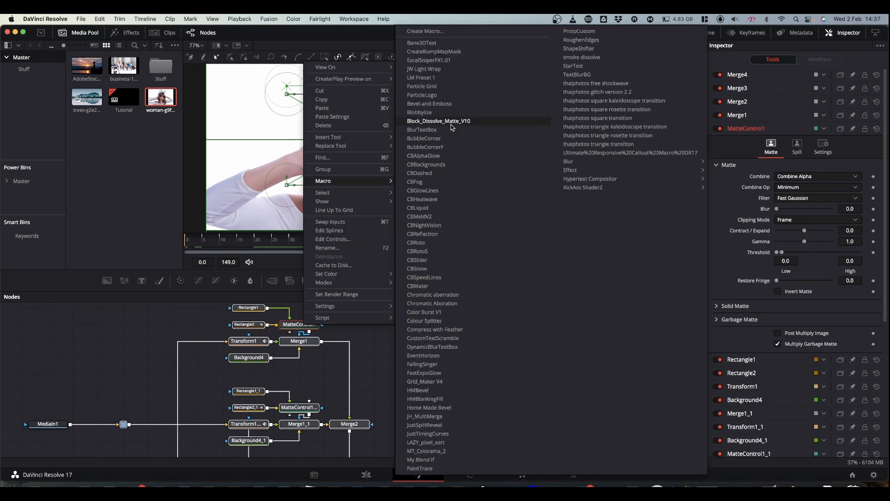
pyautogui.click(439, 32)
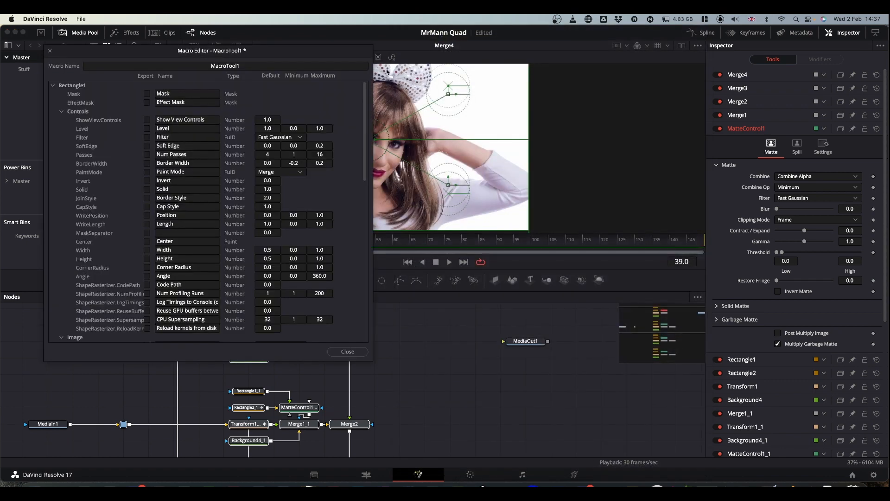
# Step: Name the macro Quad_Reveal
pyautogui.doubleClick(225, 65)
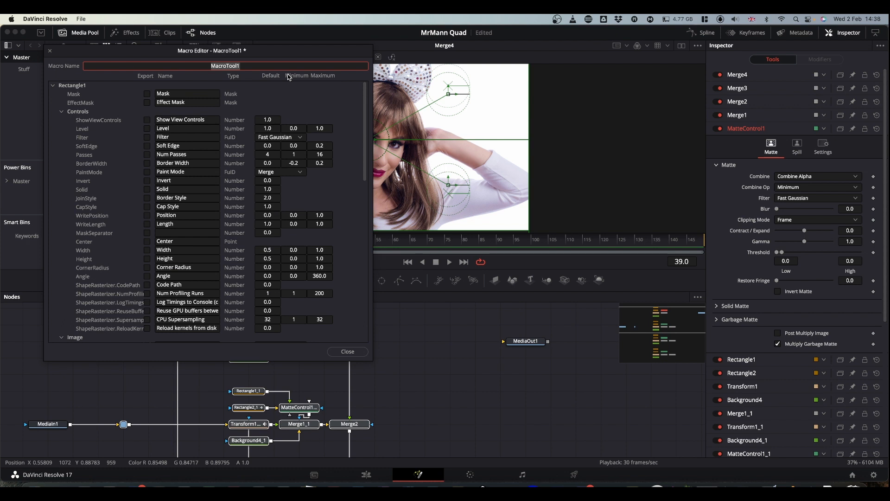
pyautogui.press('shift')
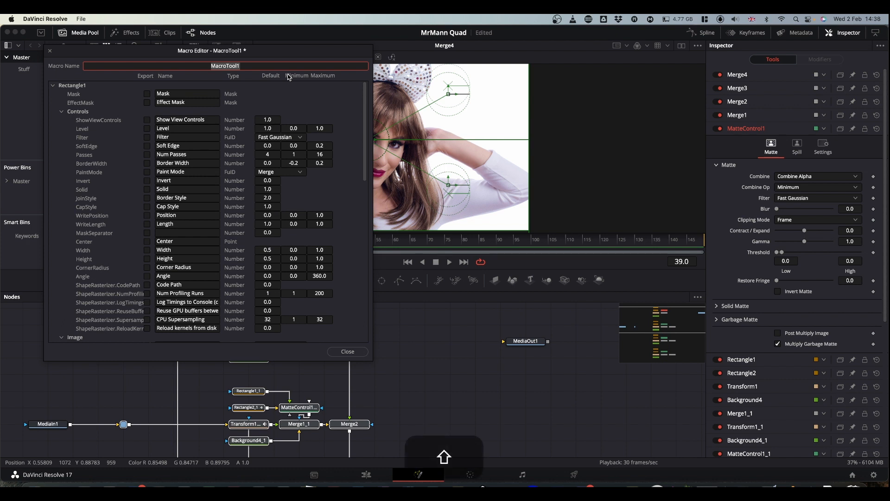
pyautogui.write('Quad_Rec')
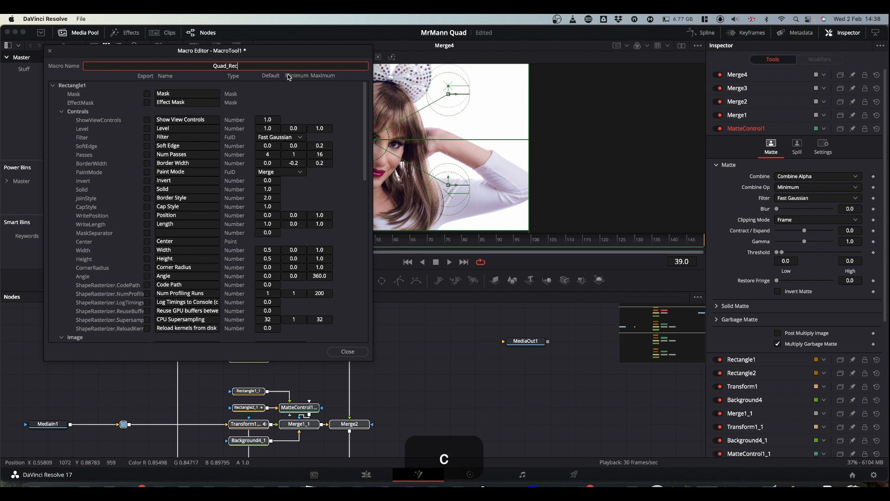
pyautogui.press('BackSpace')
pyautogui.write('veal')
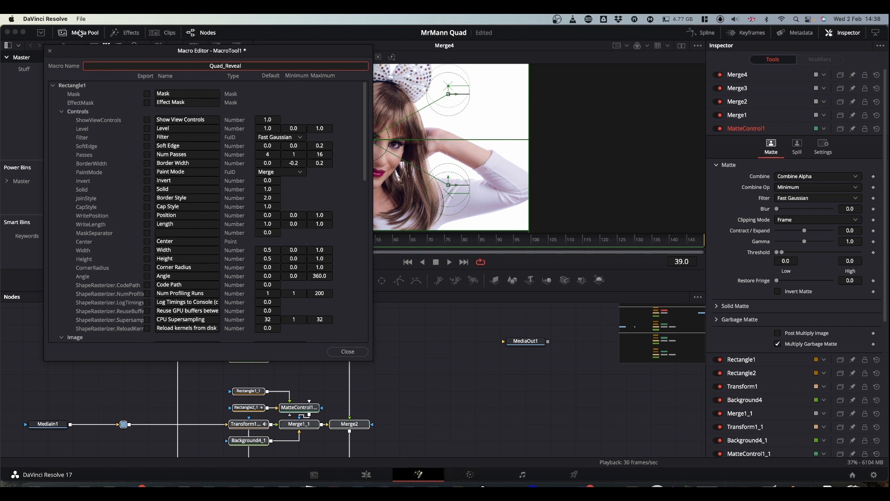
# Step: Try saving the macro as a group in the Fusion Templates > Edit > Effects folder, and close the Macro Editor without saving
pyautogui.click(79, 19)
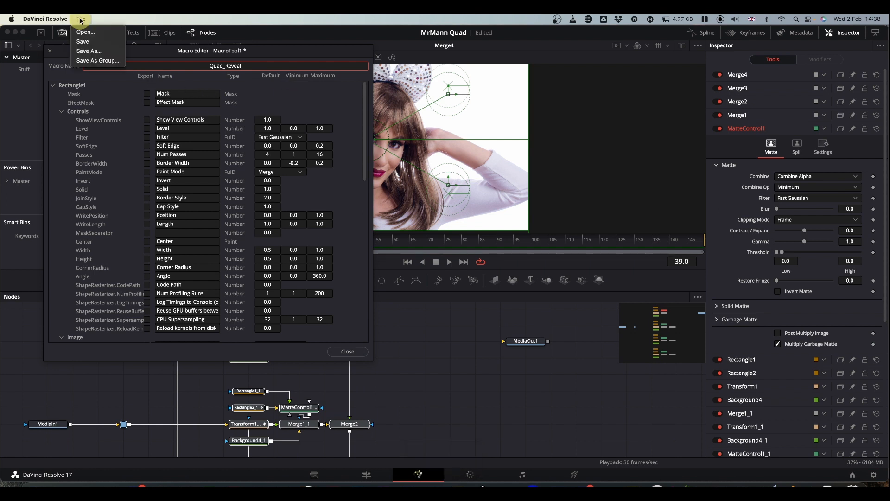
pyautogui.click(96, 61)
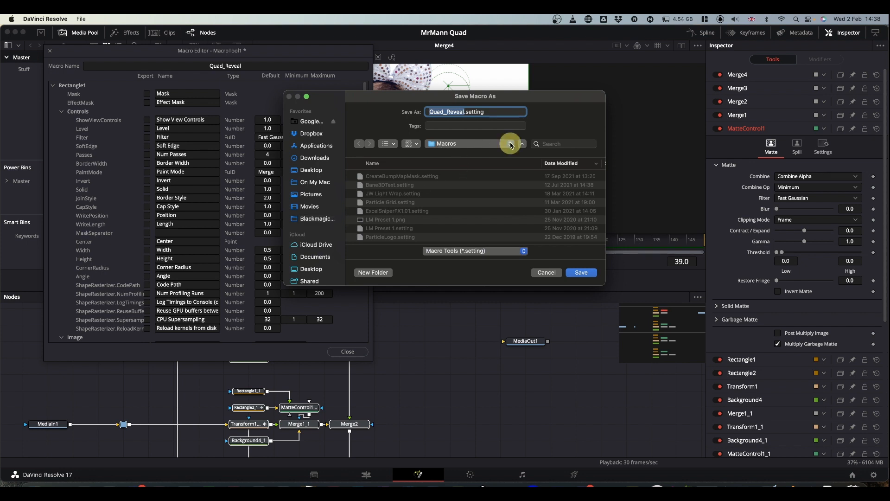
pyautogui.click(510, 143)
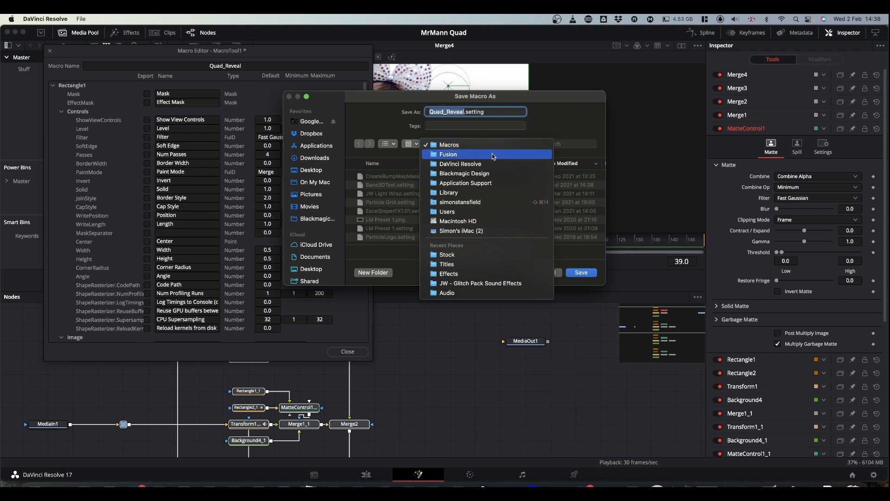
pyautogui.click(493, 155)
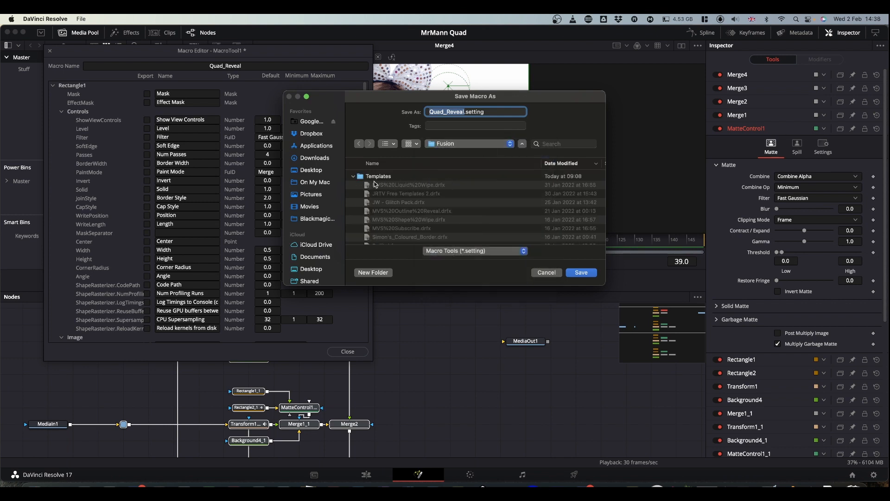
pyautogui.click(354, 178)
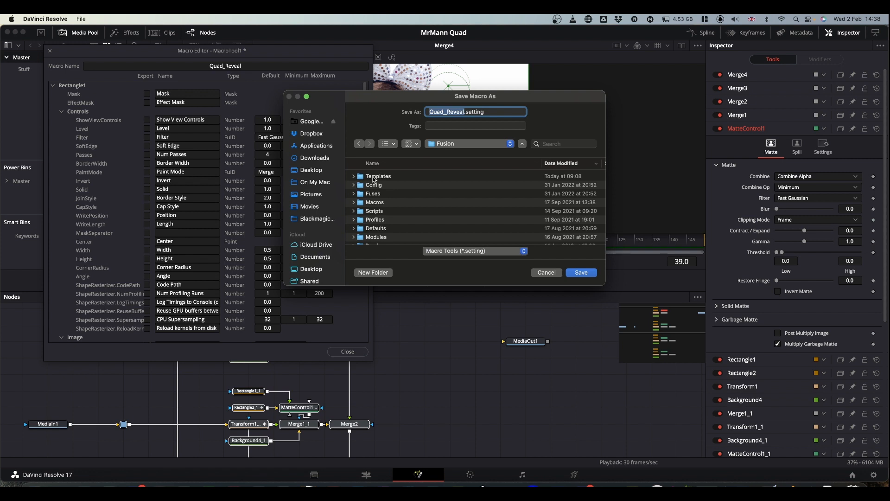
pyautogui.click(355, 176)
pyautogui.scroll(-5, 389, 197)
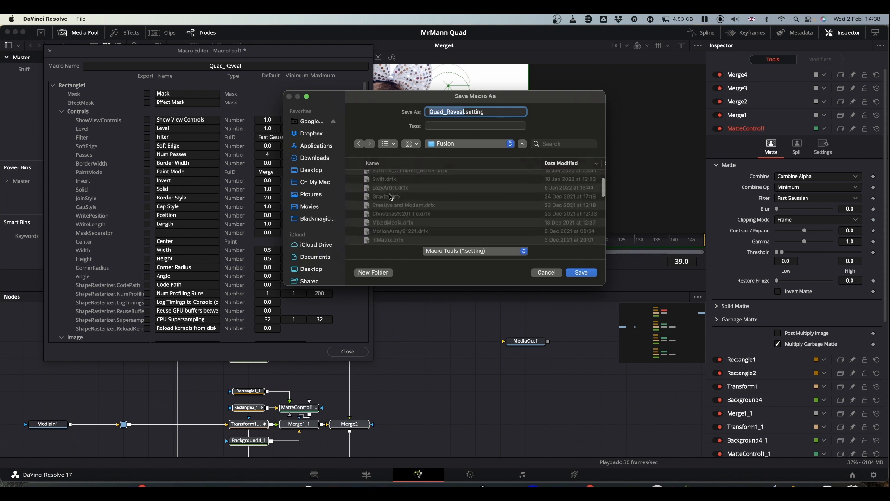
pyautogui.scroll(-5, 390, 197)
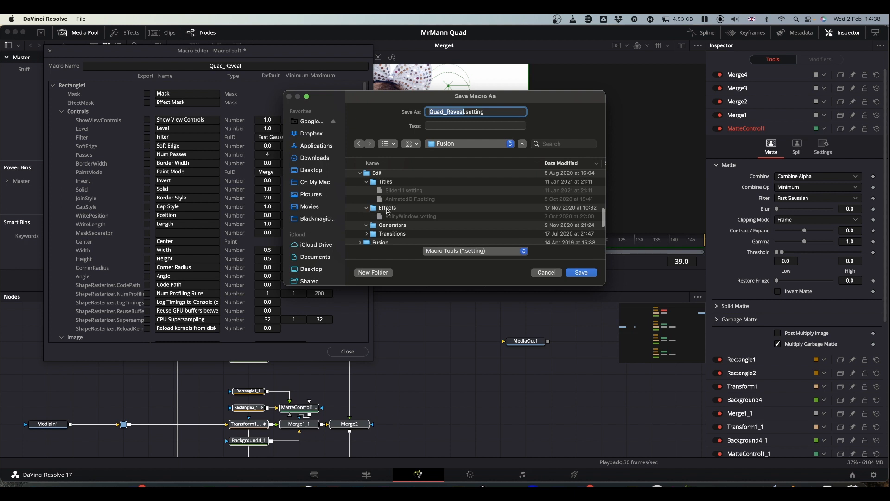
pyautogui.doubleClick(387, 208)
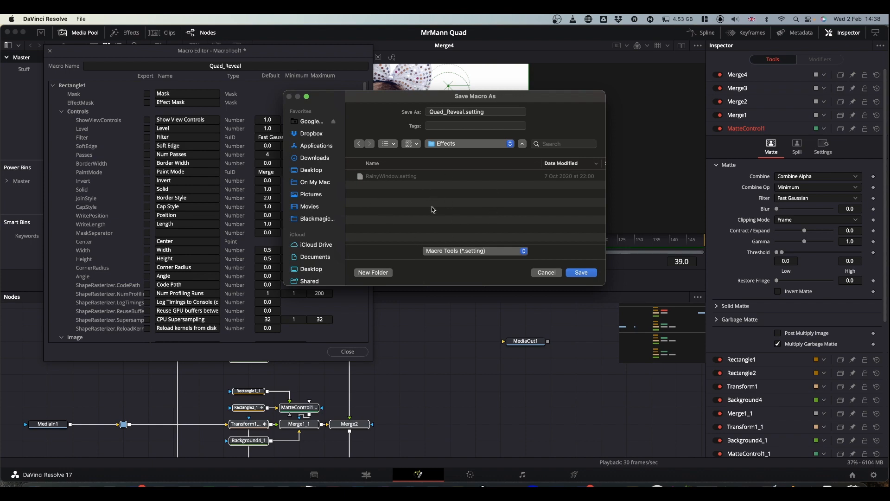
pyautogui.click(545, 273)
pyautogui.click(349, 352)
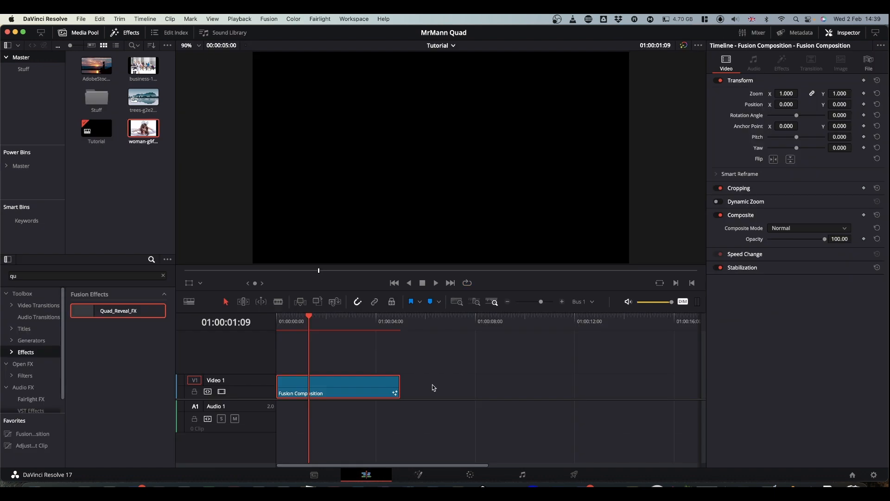
# Step: Clear the effects search and place the AdobeStock_92361179.mov clip on Video 1, after the Fusion Composition with a gap
pyautogui.click(163, 275)
pyautogui.click(94, 71)
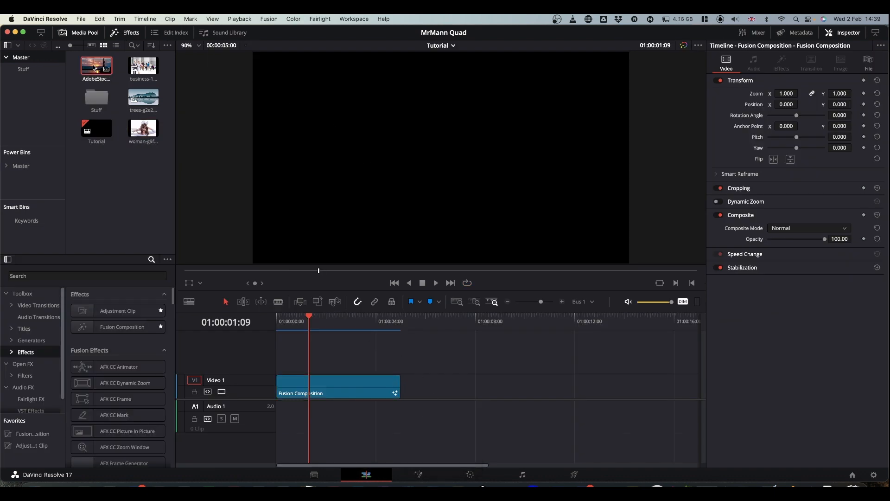
pyautogui.moveTo(95, 66); pyautogui.dragTo(432, 389)
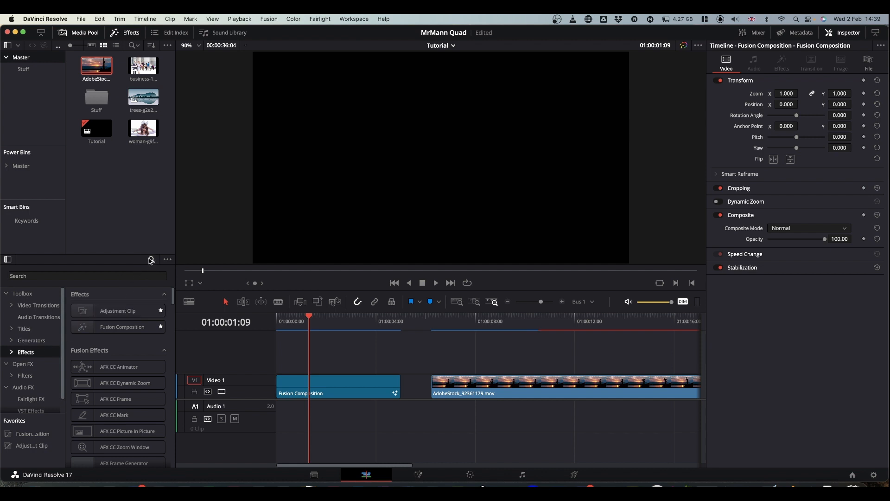
pyautogui.scroll(-3, 120, 367)
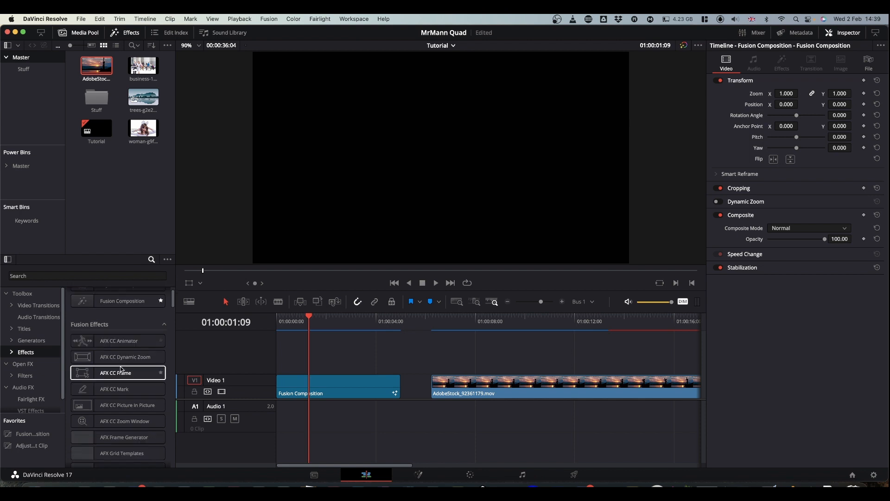
pyautogui.scroll(3, 120, 365)
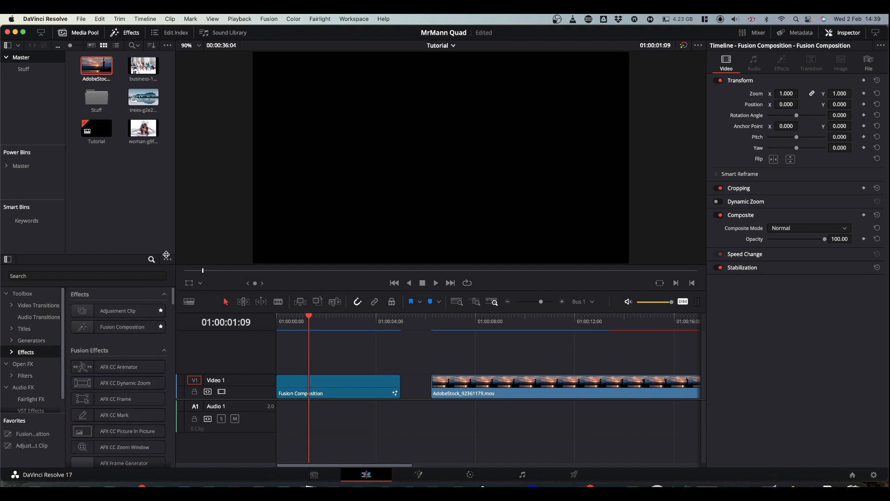
# Step: Search the effects for "quad" and apply Quad_Reveal_FX to the AdobeStock_92361179.mov clip on Video 1
pyautogui.click(70, 274)
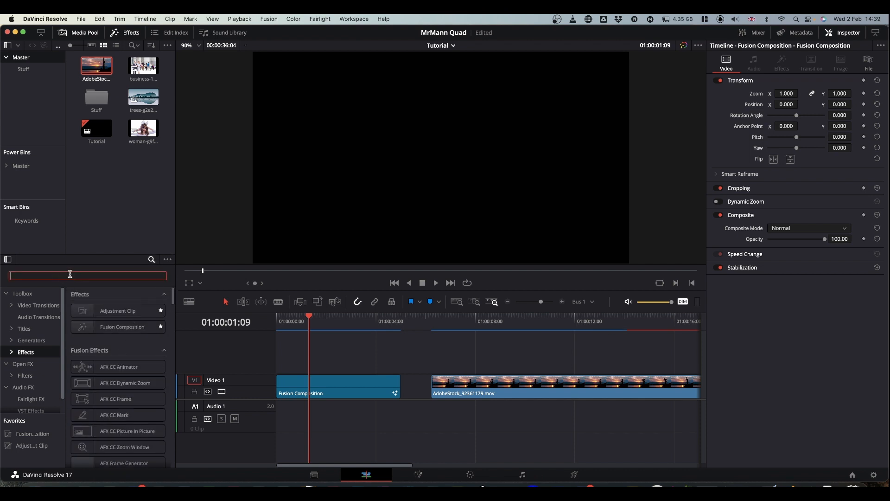
pyautogui.write('quad')
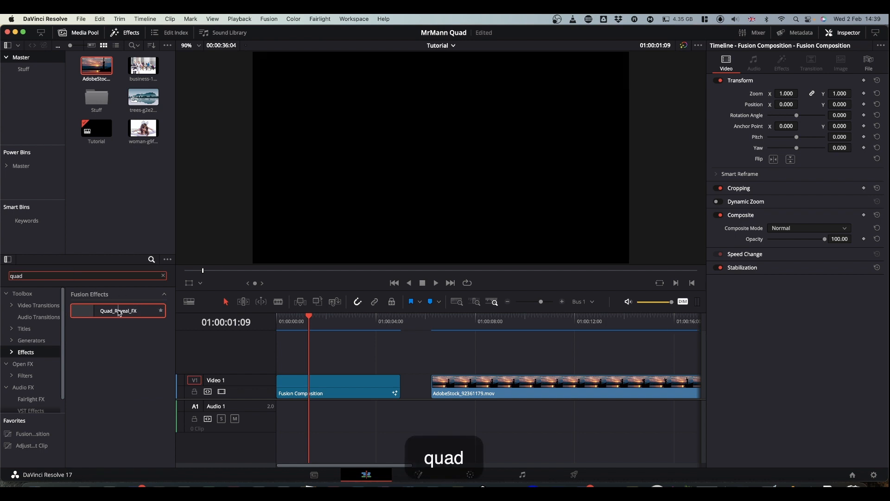
pyautogui.moveTo(119, 314); pyautogui.dragTo(470, 386)
pyautogui.click(493, 382)
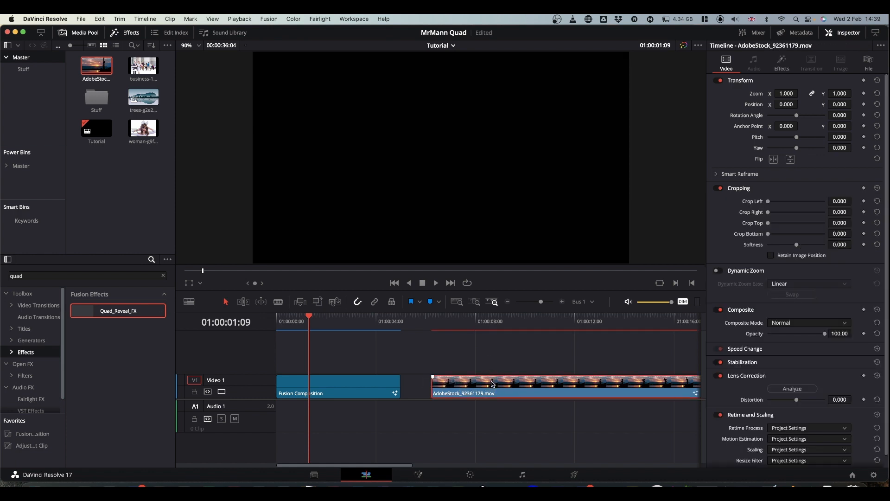
# Step: Play the AdobeStock clip twice from its start to preview the quad reveal
pyautogui.click(432, 327)
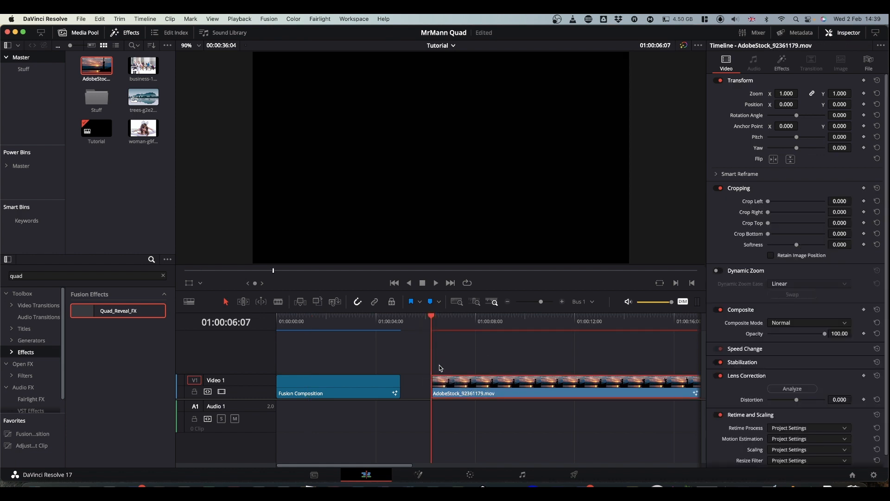
pyautogui.press('space')
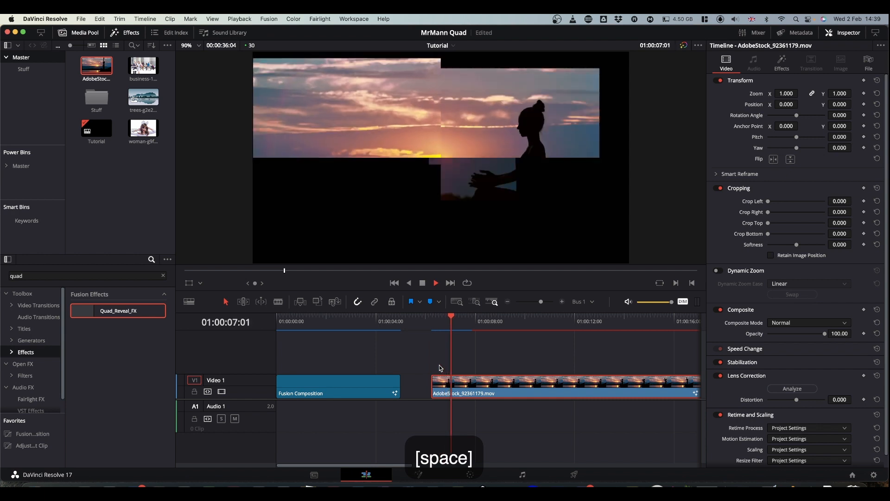
pyautogui.press('space')
pyautogui.click(431, 328)
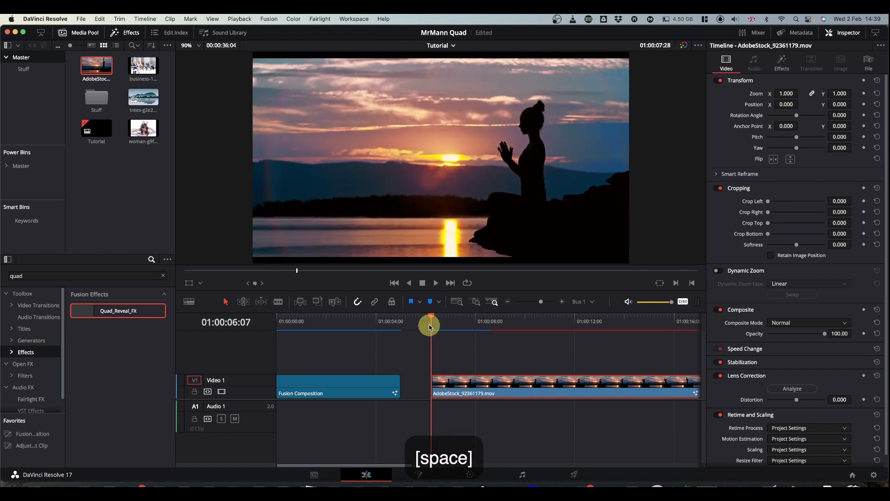
pyautogui.press('space')
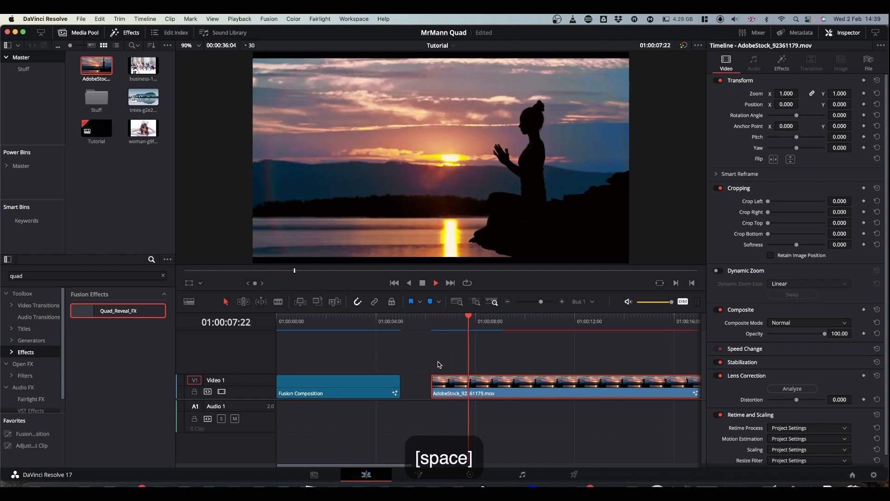
pyautogui.press('space')
# Step: Replace the AdobeStock clip on Video 1 with the woman, trees, business and AdobeStock clips, staggered upward across Video 1 to Video 4
pyautogui.click(499, 385)
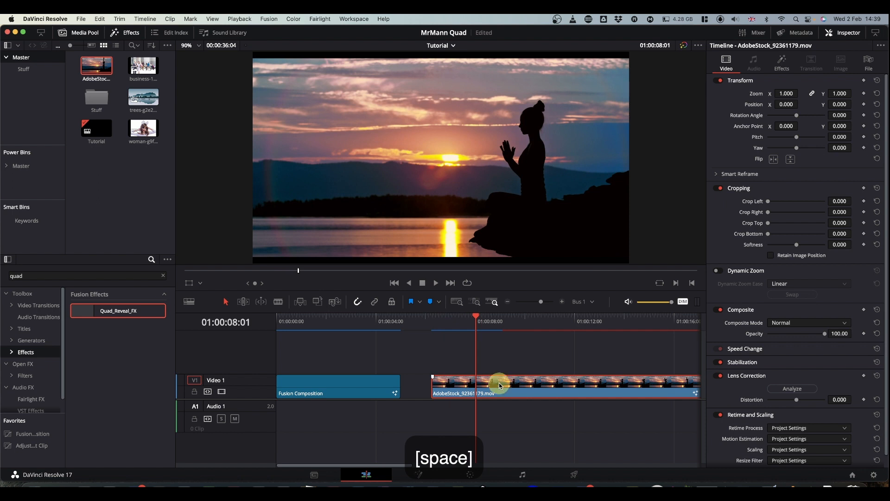
pyautogui.press('BackSpace')
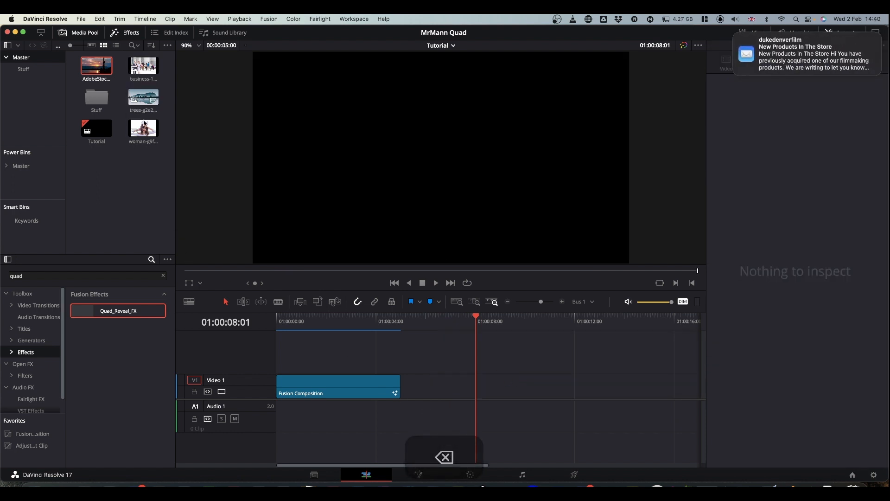
pyautogui.moveTo(144, 129); pyautogui.dragTo(440, 391)
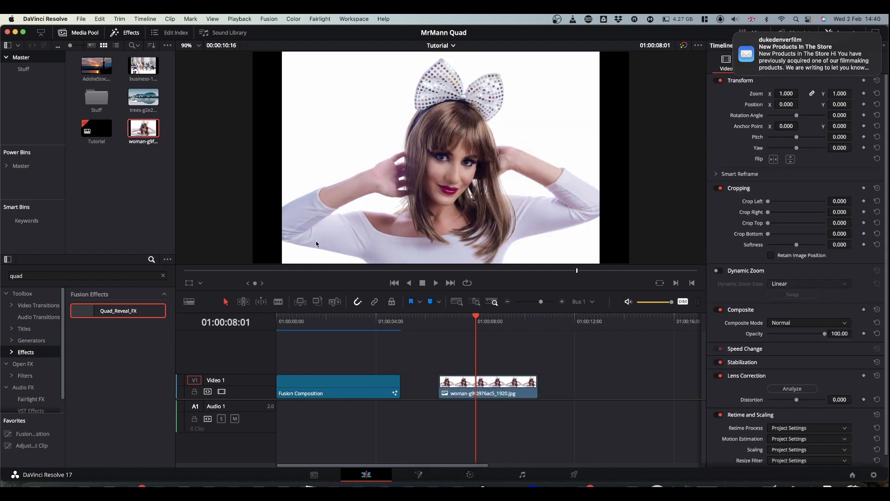
pyautogui.moveTo(143, 97); pyautogui.dragTo(458, 366)
pyautogui.moveTo(136, 68); pyautogui.dragTo(484, 344)
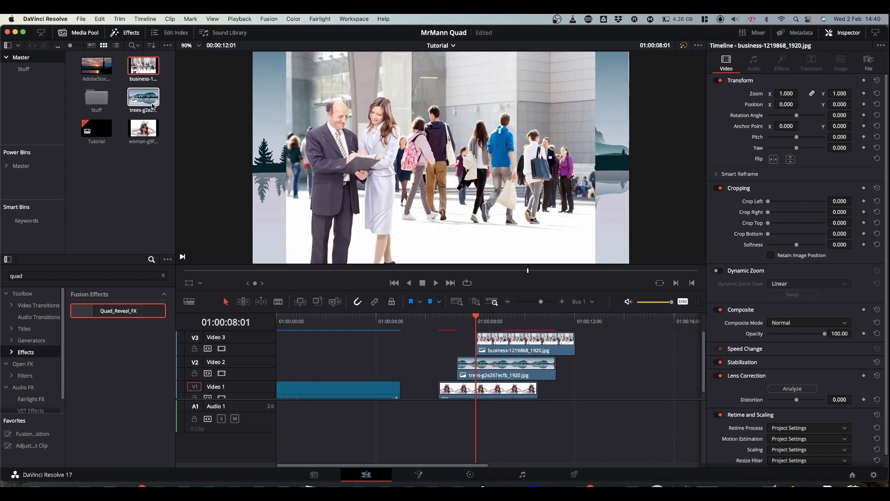
pyautogui.moveTo(96, 65); pyautogui.dragTo(495, 335)
# Step: Apply the Quad_Reveal_FX effect to all four staggered clips on Video 1 to Video 4
pyautogui.scroll(-2, 433, 342)
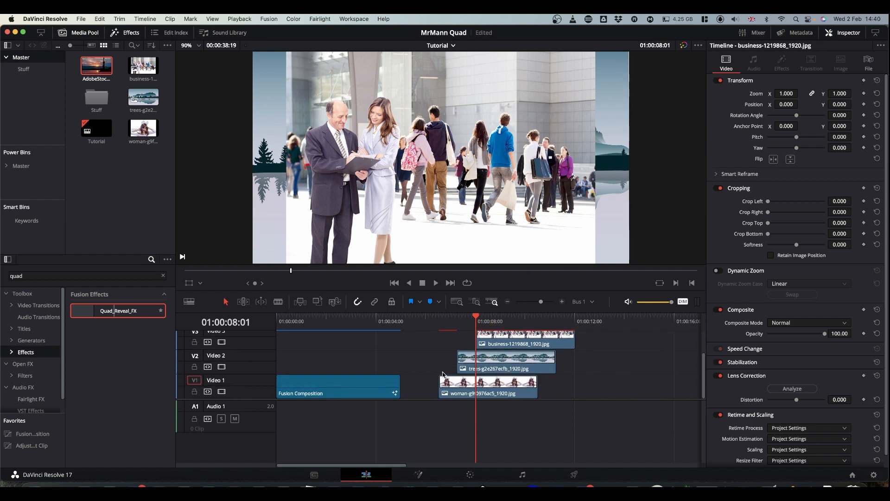
pyautogui.moveTo(443, 375); pyautogui.dragTo(453, 387)
pyautogui.moveTo(130, 311); pyautogui.dragTo(509, 347)
pyautogui.scroll(2, 511, 352)
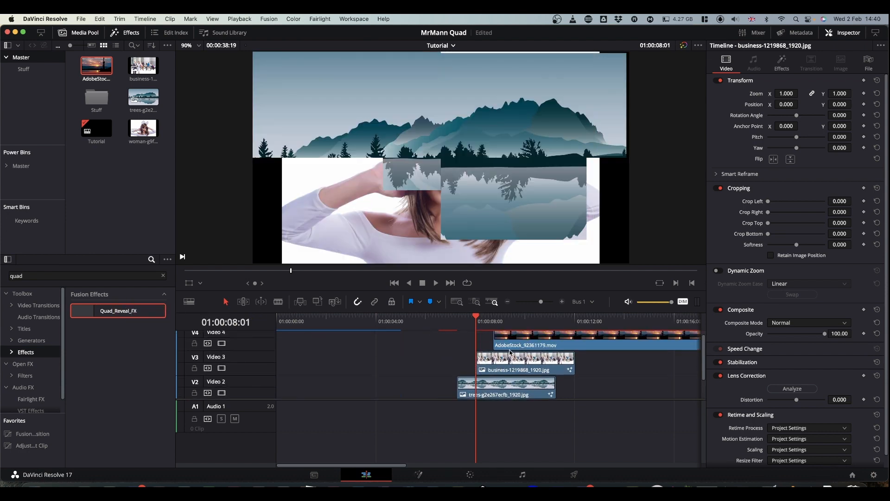
pyautogui.moveTo(114, 308); pyautogui.dragTo(520, 352)
pyautogui.scroll(-2, 519, 355)
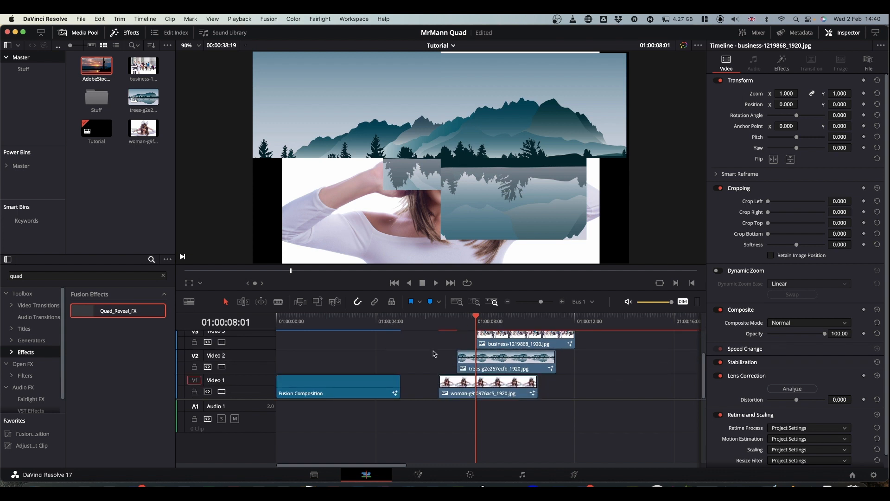
# Step: Step through the woman clip's reveal and move the trees clip on Video 2 to start at 01:00:07:14, just before that reveal ends
pyautogui.click(436, 328)
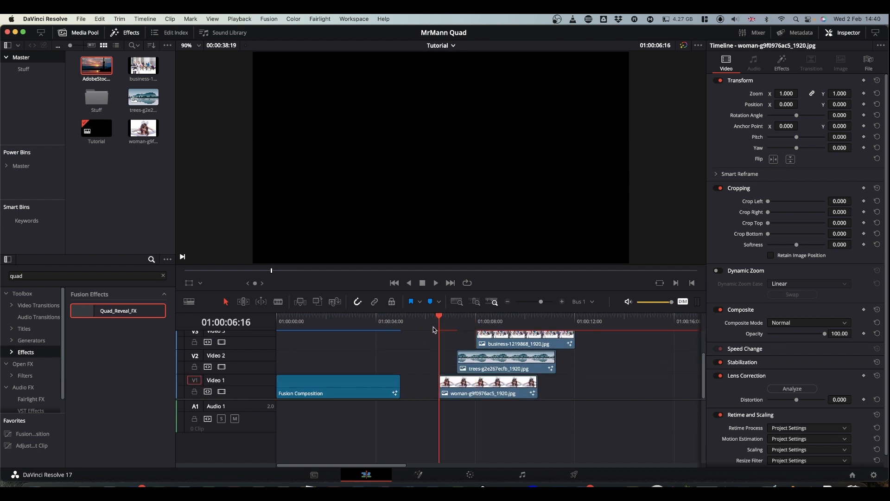
pyautogui.press('Right')
pyautogui.press('Right')
pyautogui.press('Right')
pyautogui.press('Right')
pyautogui.press('Right')
pyautogui.press('Right')
pyautogui.press('Right')
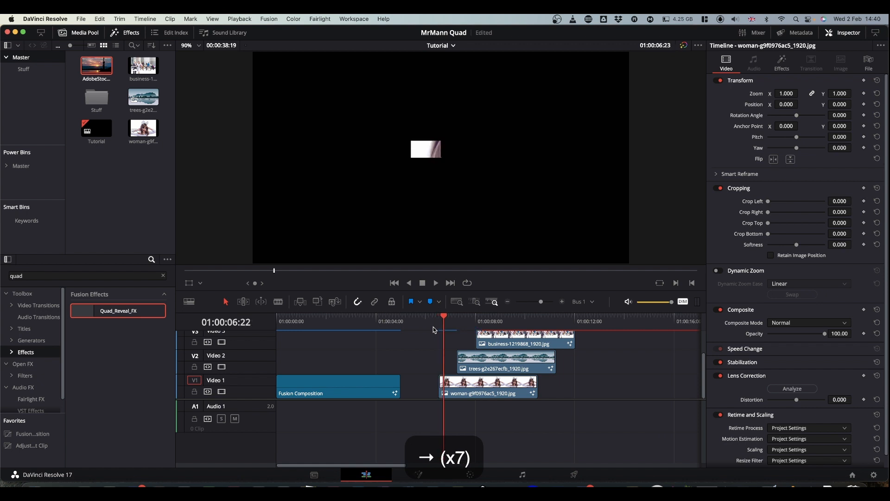
pyautogui.press('Right')
pyautogui.press('Right')
pyautogui.press('Right')
pyautogui.press('Right')
pyautogui.press('Right')
pyautogui.press('Right')
pyautogui.press('Right')
pyautogui.press('Right')
pyautogui.press('Right')
pyautogui.press('Right')
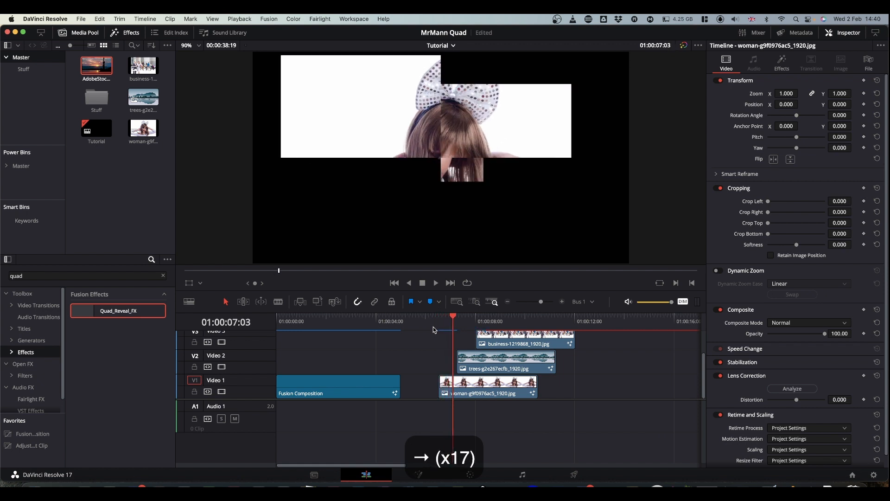
pyautogui.press('Right')
pyautogui.press('Right')
pyautogui.press('Right')
pyautogui.press('Right')
pyautogui.moveTo(489, 363); pyautogui.dragTo(525, 365)
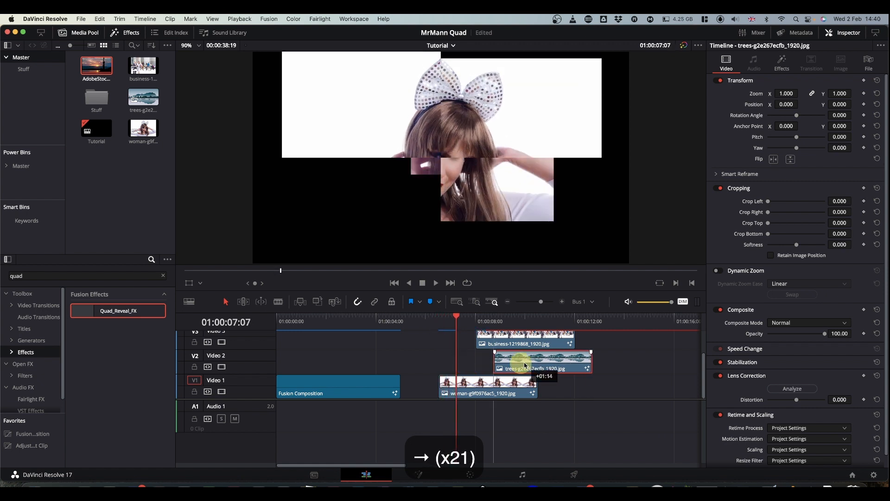
pyautogui.press('Right')
pyautogui.press('Right')
pyautogui.press('Right')
pyautogui.press('Right')
pyautogui.press('Right')
pyautogui.press('Right')
pyautogui.press('Right')
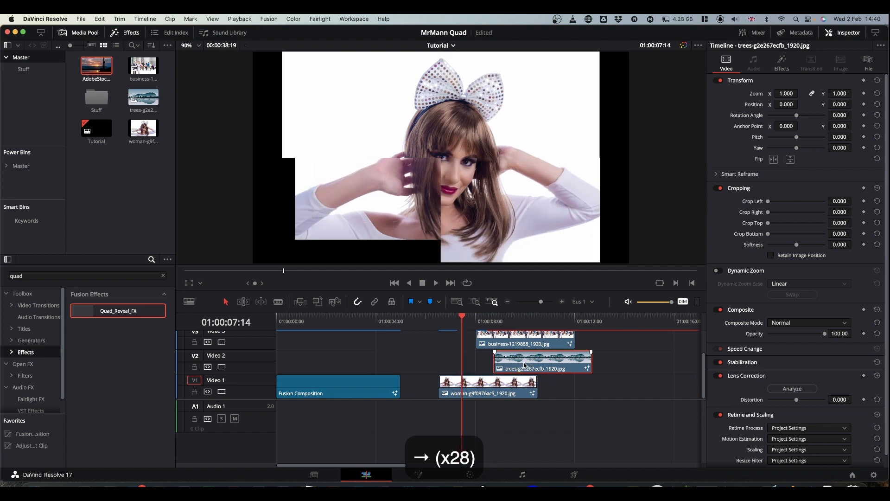
pyautogui.moveTo(525, 366); pyautogui.dragTo(494, 368)
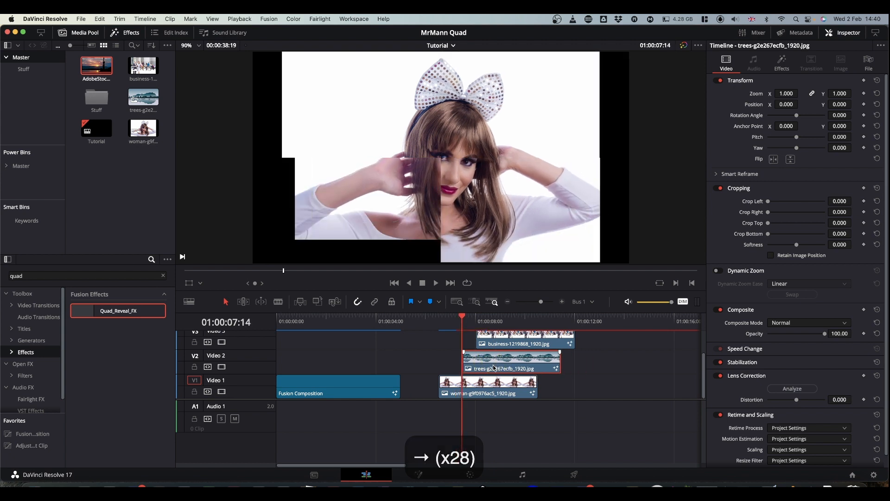
# Step: Step through the trees clip's reveal and move the business clip on Video 3 to start at 01:00:08:14, near the reveal's end
pyautogui.press('Right')
pyautogui.press('Right')
pyautogui.press('Right')
pyautogui.press('Right')
pyautogui.press('Right')
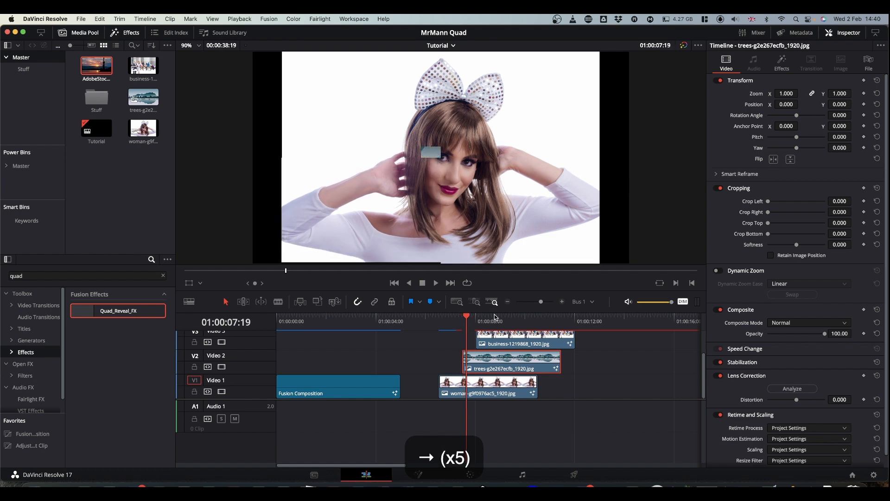
pyautogui.scroll(3, 520, 348)
pyautogui.moveTo(516, 371); pyautogui.dragTo(531, 374)
pyautogui.press('Right')
pyautogui.press('Right')
pyautogui.press('Right')
pyautogui.press('Right')
pyautogui.press('Right')
pyautogui.press('Right')
pyautogui.press('Right')
pyautogui.press('Right')
pyautogui.press('Right')
pyautogui.press('Right')
pyautogui.press('Right')
pyautogui.press('Right')
pyautogui.press('Right')
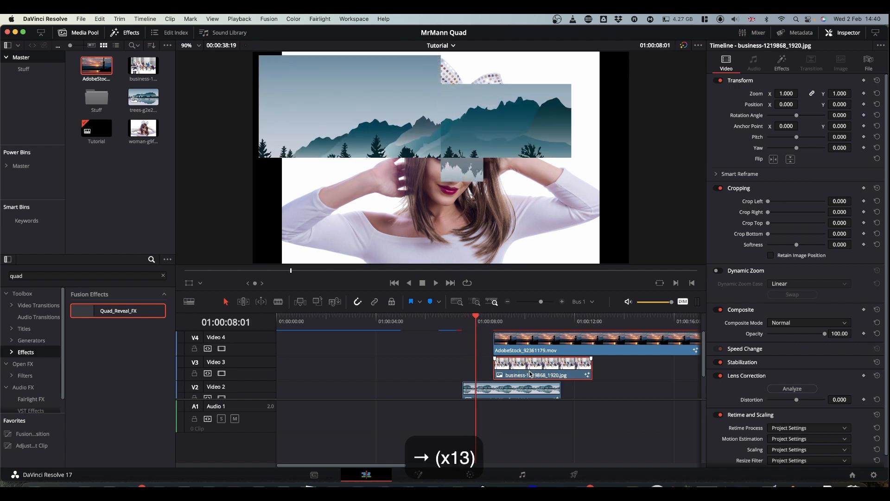
pyautogui.press('Right')
pyautogui.press('Right')
pyautogui.press('Right')
pyautogui.press('Right')
pyautogui.press('Right')
pyautogui.press('Right')
pyautogui.press('Right')
pyautogui.press('Right')
pyautogui.press('Right')
pyautogui.press('Right')
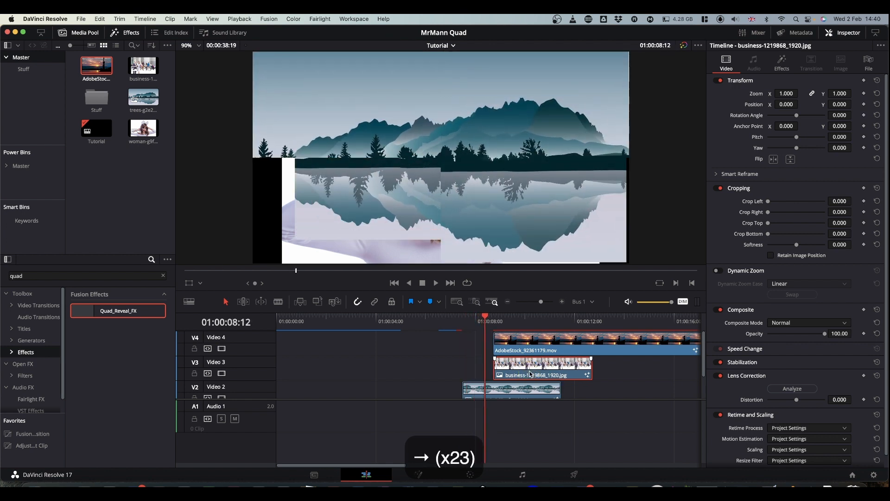
pyautogui.press('Right')
pyautogui.press('Right')
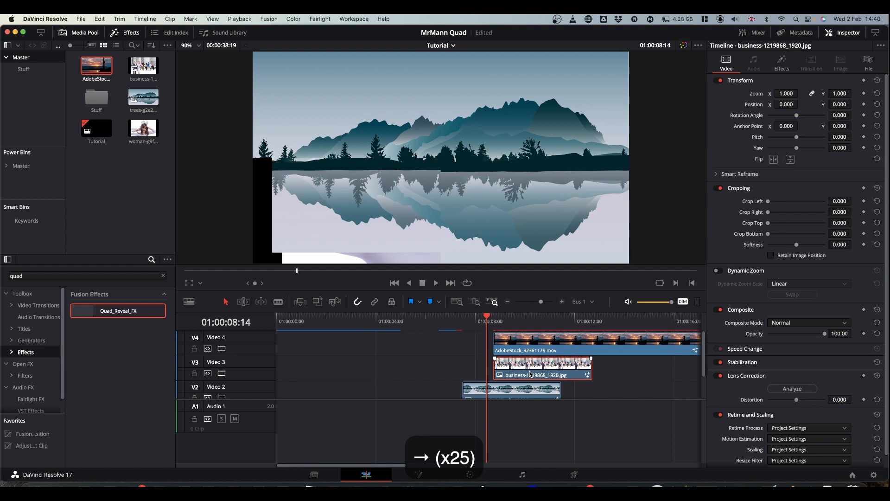
pyautogui.moveTo(532, 368); pyautogui.dragTo(557, 343)
# Step: Step through the business clip's reveal and move the AdobeStock clip on Video 4 to start at about 01:00:09:14, near the reveal's end
pyautogui.press('Right')
pyautogui.press('Right')
pyautogui.press('Right')
pyautogui.press('Right')
pyautogui.press('Right')
pyautogui.press('Right')
pyautogui.press('Right')
pyautogui.press('Right')
pyautogui.press('Right')
pyautogui.press('Right')
pyautogui.press('Right')
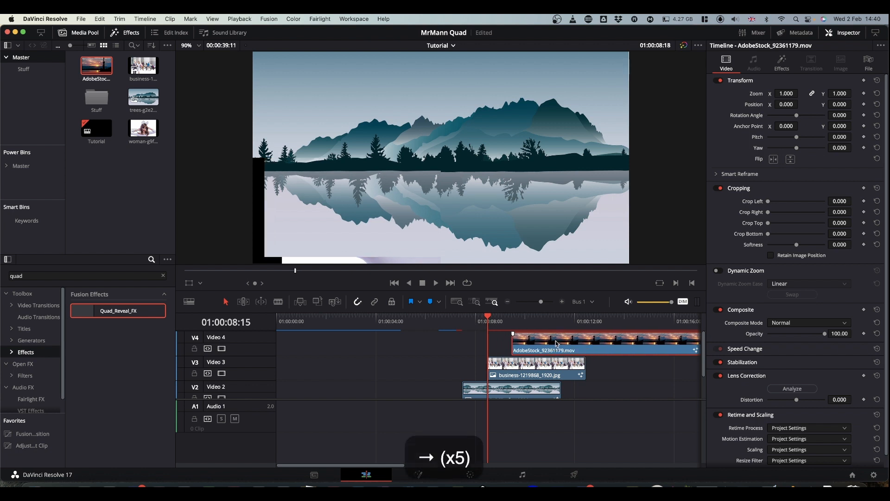
pyautogui.press('Right')
pyautogui.press('Right')
pyautogui.press('Right')
pyautogui.press('Right')
pyautogui.press('Right')
pyautogui.press('Right')
pyautogui.press('Right')
pyautogui.press('Right')
pyautogui.press('Right')
pyautogui.press('Right')
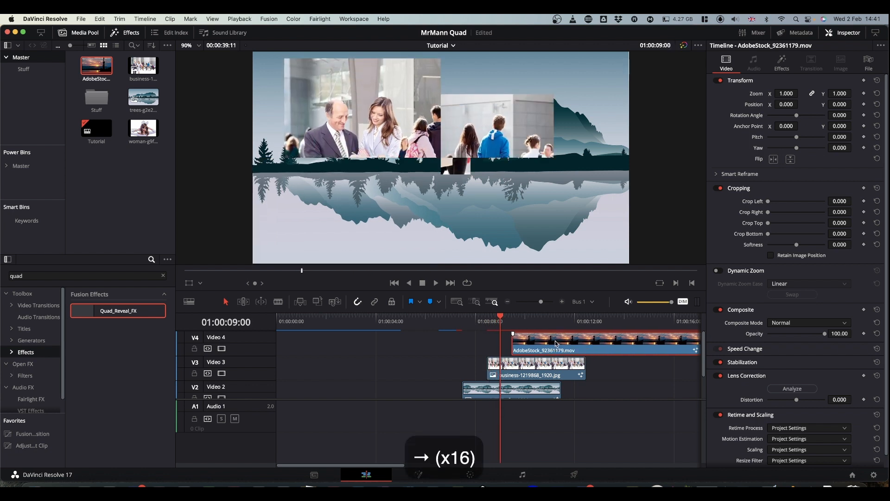
pyautogui.press('Right')
pyautogui.press('Right')
pyautogui.press('Right')
pyautogui.press('Right')
pyautogui.press('Right')
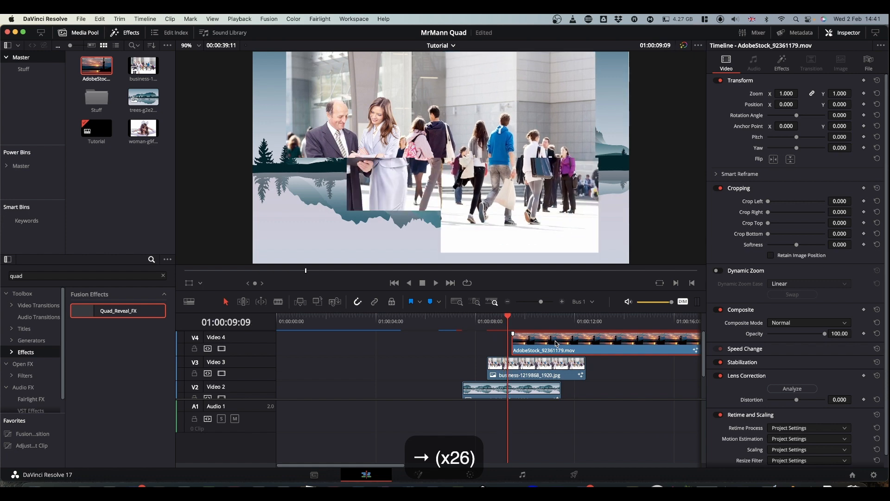
pyautogui.moveTo(555, 341); pyautogui.dragTo(558, 343)
pyautogui.press('Right')
pyautogui.press('Right')
pyautogui.press('Right')
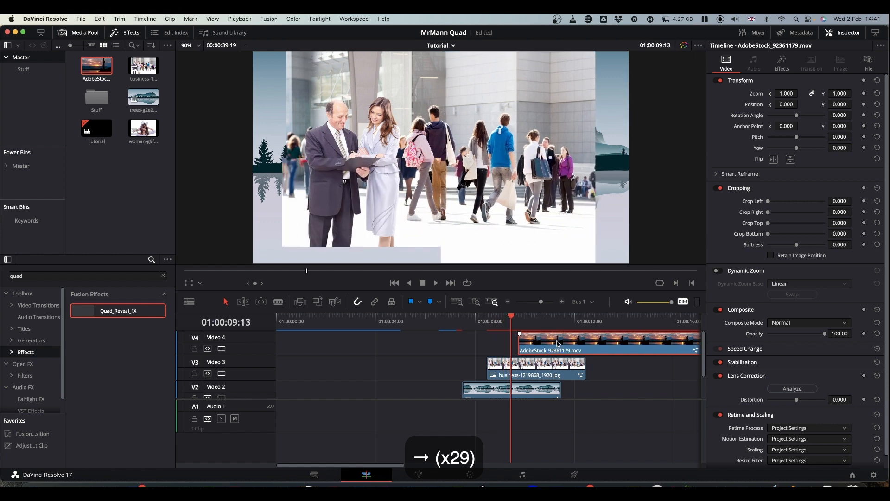
pyautogui.press('Right')
pyautogui.press('Right')
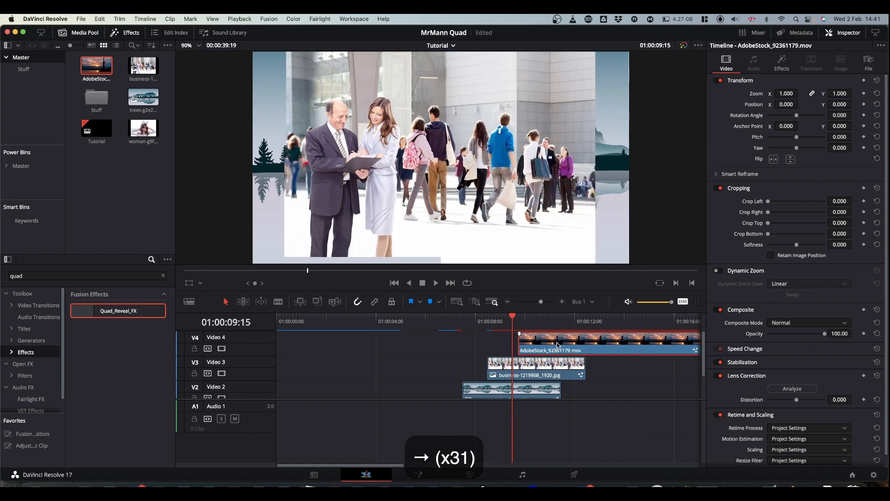
pyautogui.press('Left')
pyautogui.moveTo(558, 344); pyautogui.dragTo(551, 349)
pyautogui.press('Right')
pyautogui.press('Right')
pyautogui.press('Right')
pyautogui.press('Right')
pyautogui.press('Right')
pyautogui.press('Right')
pyautogui.press('Right')
pyautogui.press('Right')
pyautogui.press('Right')
pyautogui.press('Right')
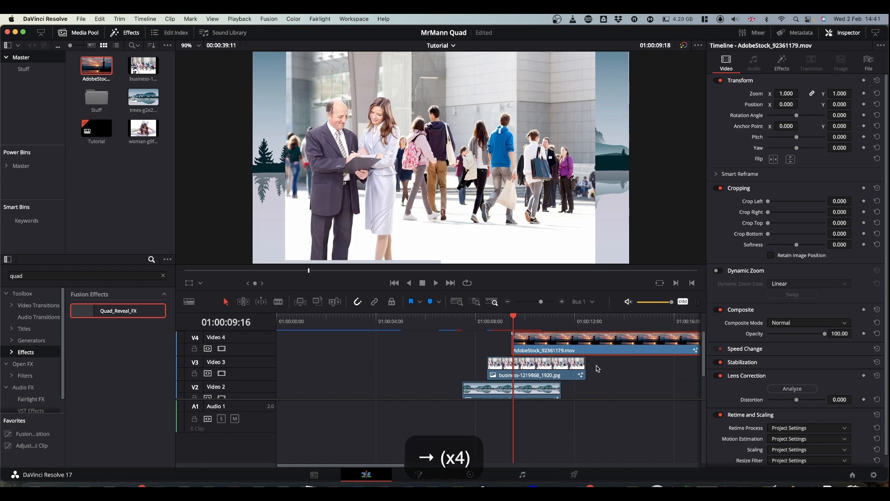
pyautogui.press('Right')
# Step: Turn on render caching of the Quad_Reveal_FX effect filter for the woman, trees, business and AdobeStock clips
pyautogui.rightClick(494, 437)
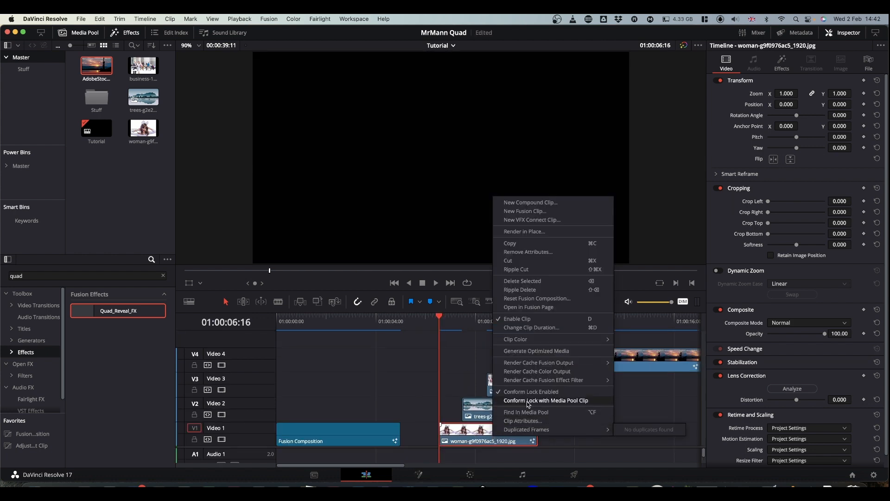
pyautogui.moveTo(531, 383)
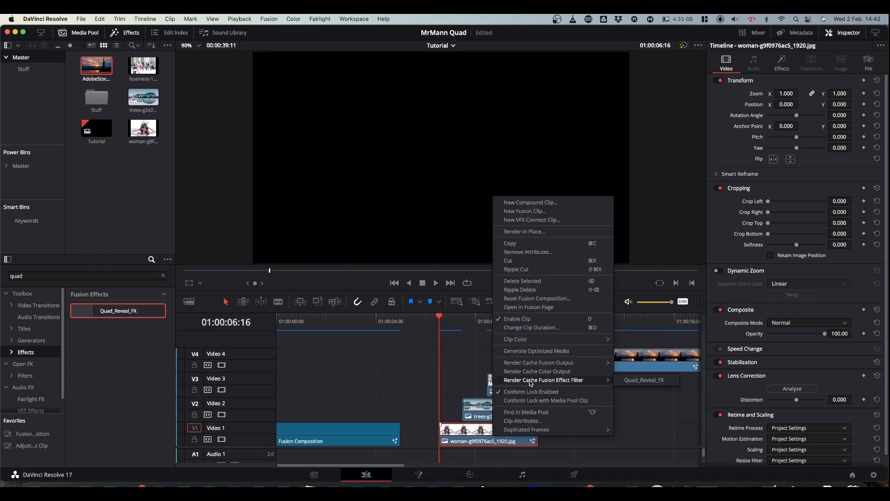
pyautogui.click(643, 381)
pyautogui.rightClick(491, 416)
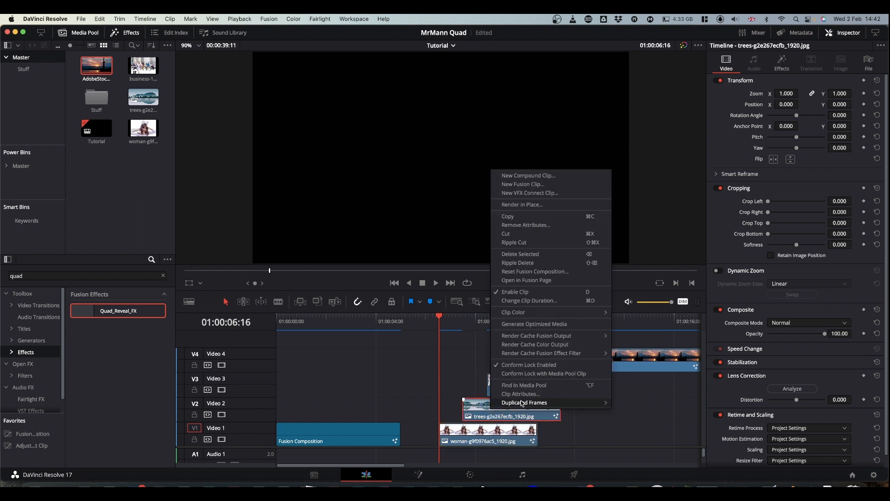
pyautogui.moveTo(582, 354)
pyautogui.click(641, 354)
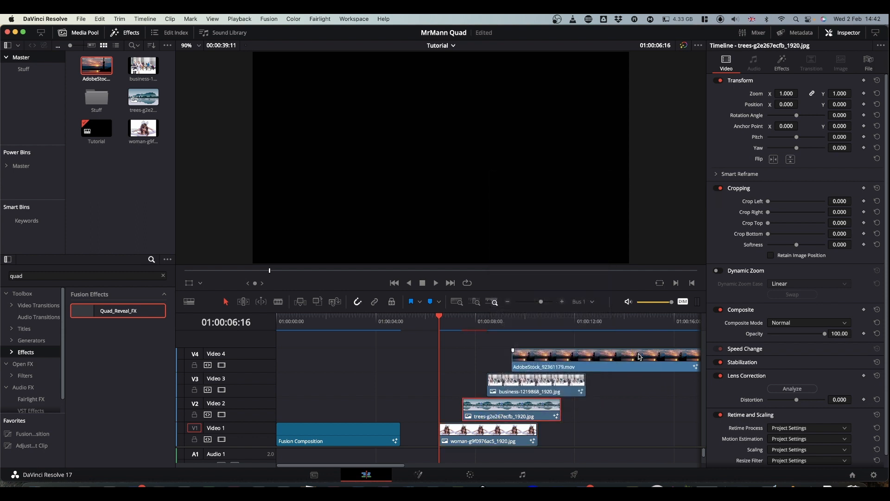
pyautogui.rightClick(522, 387)
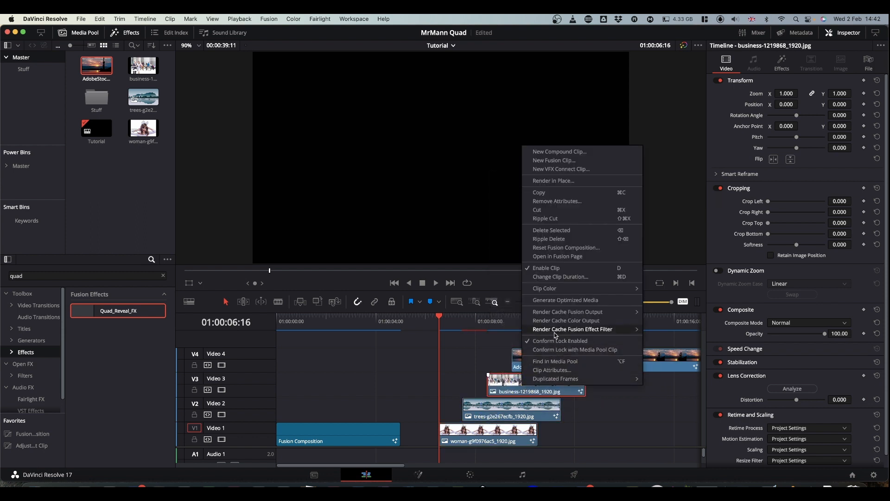
pyautogui.moveTo(582, 330)
pyautogui.click(658, 330)
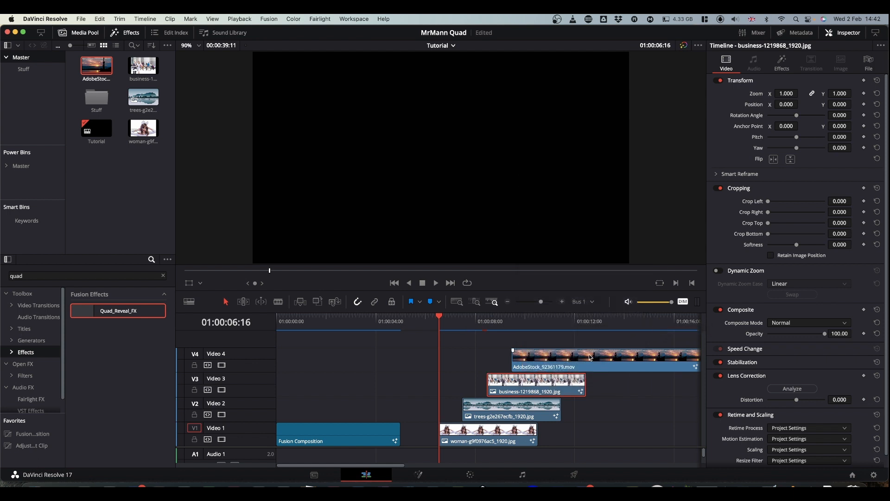
pyautogui.rightClick(558, 363)
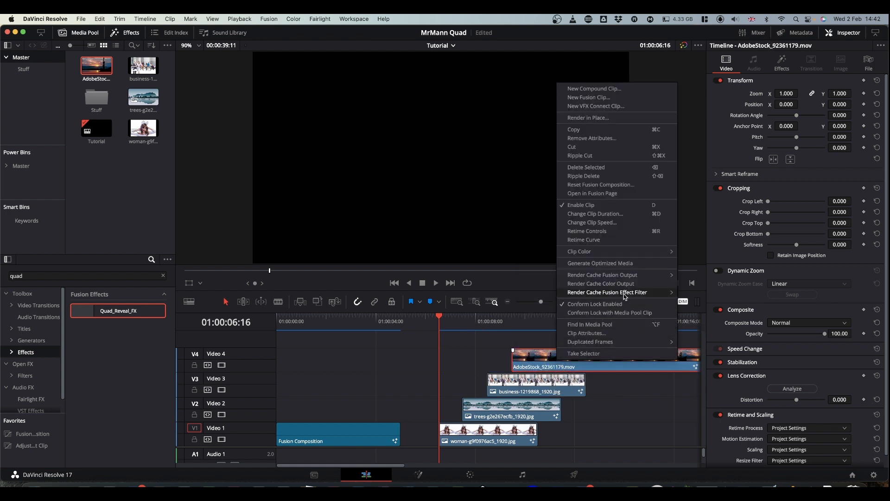
pyautogui.moveTo(625, 296)
pyautogui.click(691, 292)
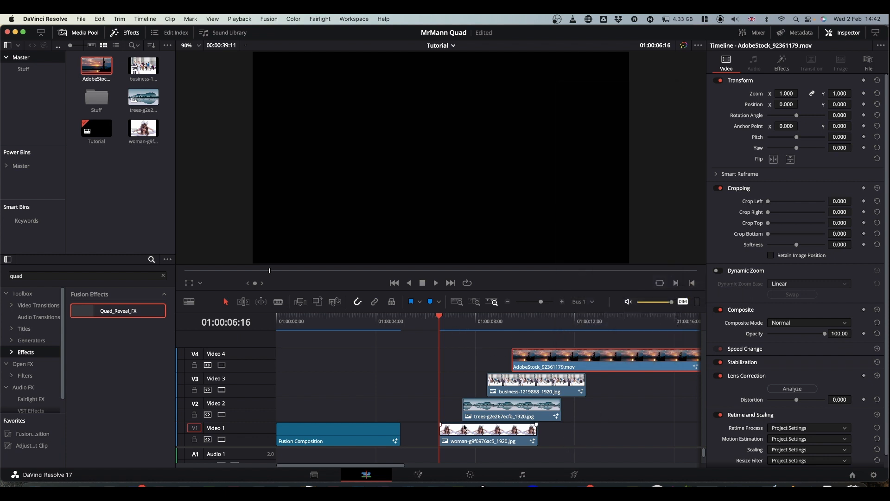
# Step: Play back the staggered reveals from 01:00:06:16 and scrub back to the woman clip's reveal to check edge coverage
pyautogui.press('space')
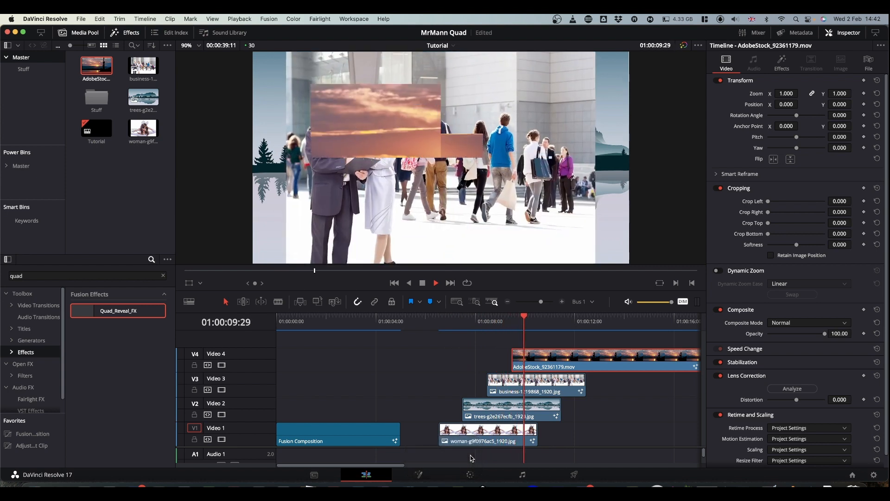
pyautogui.press('space')
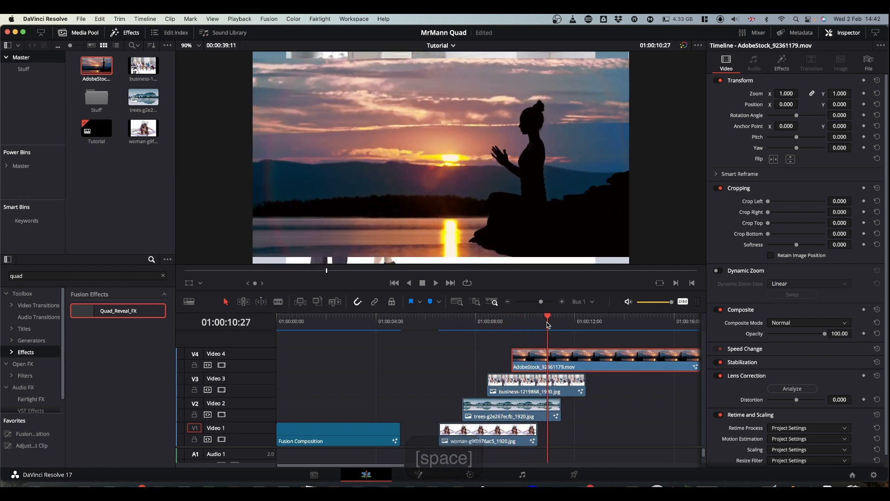
pyautogui.moveTo(548, 317); pyautogui.dragTo(459, 334)
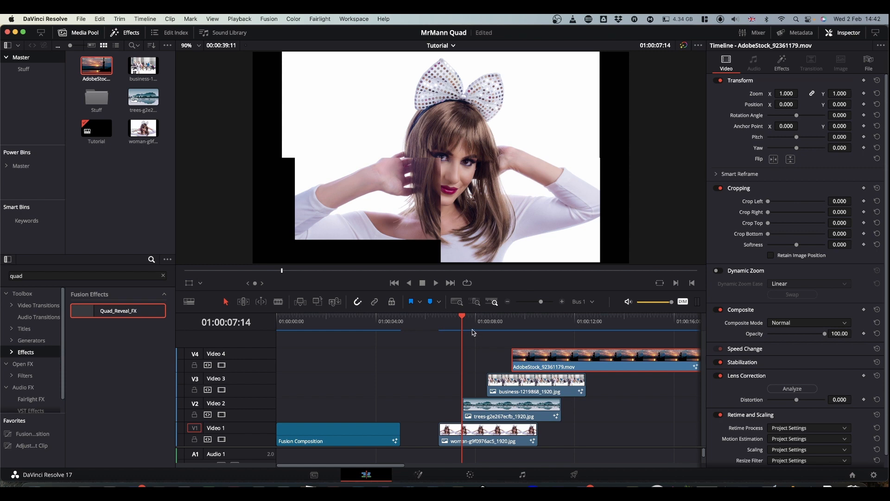
# Step: At 01:00:07:28, set the woman clip's zoom to 1.180 so the image fills the frame width
pyautogui.moveTo(465, 319); pyautogui.dragTo(474, 321)
pyautogui.click(491, 436)
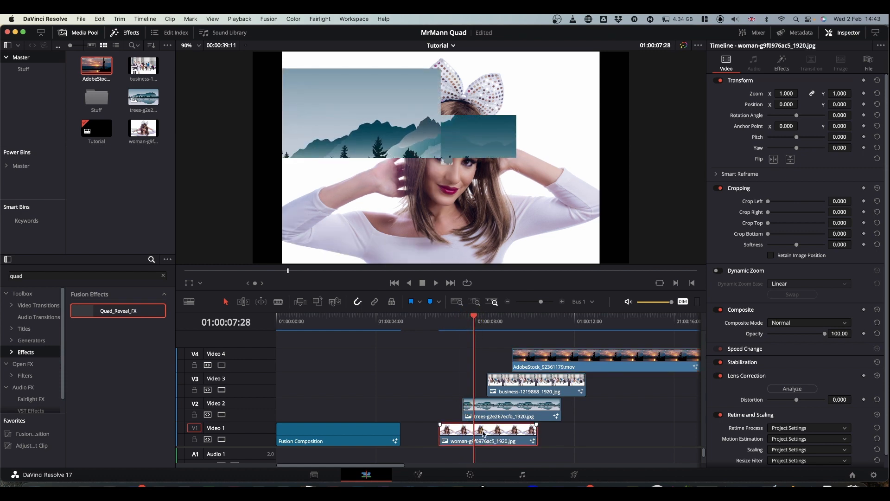
pyautogui.moveTo(786, 93); pyautogui.dragTo(792, 94)
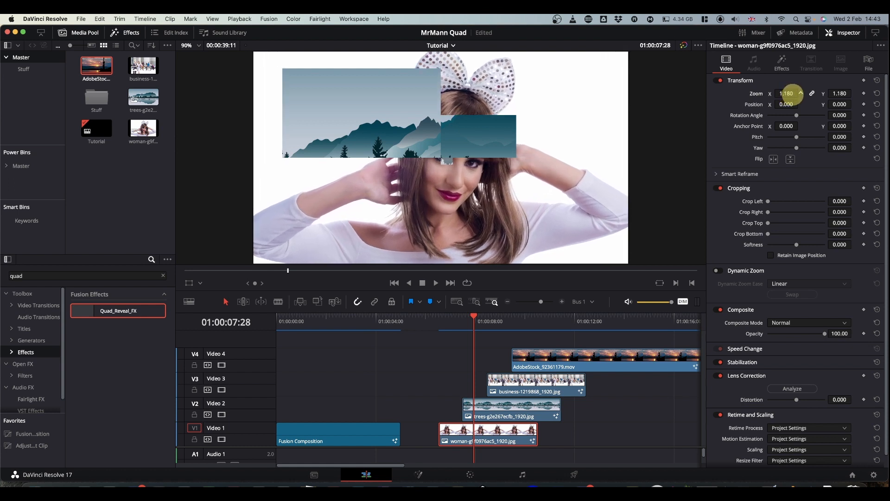
pyautogui.moveTo(793, 94); pyautogui.dragTo(792, 95)
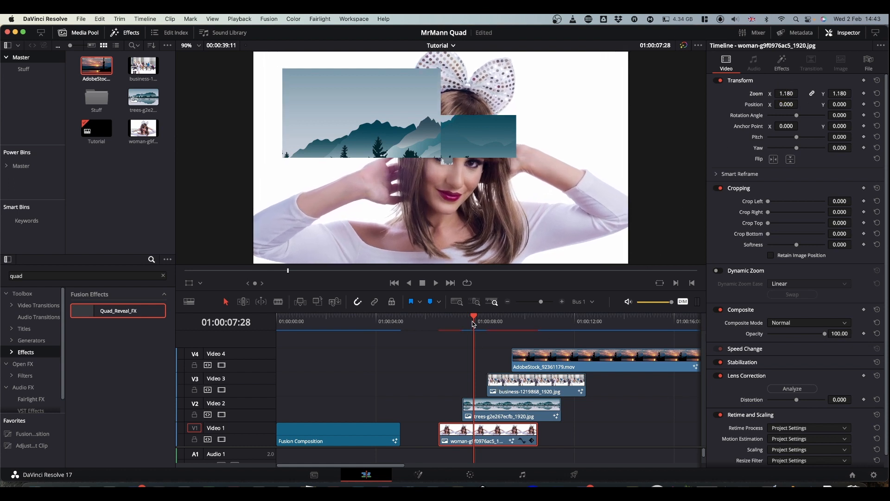
# Step: At 01:00:09:14, set the business clip's zoom to 1.240 so it fills the frame
pyautogui.moveTo(472, 321); pyautogui.dragTo(507, 317)
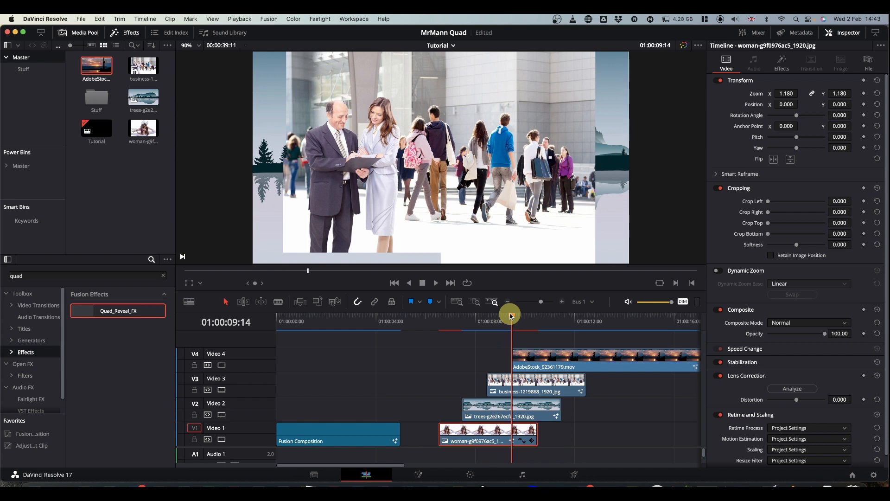
pyautogui.click(538, 388)
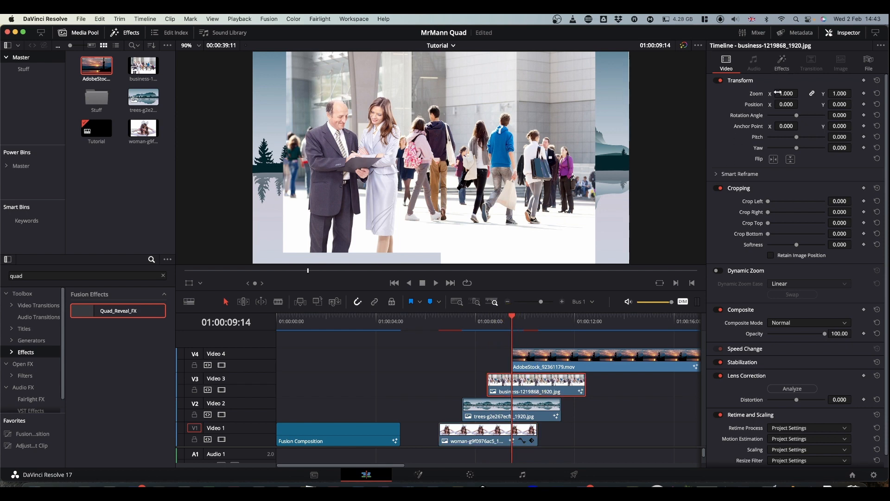
pyautogui.moveTo(795, 94)
pyautogui.mouseDown()
pyautogui.moveTo(812, 93)
pyautogui.moveTo(788, 94)
pyautogui.moveTo(796, 95)
pyautogui.mouseUp()
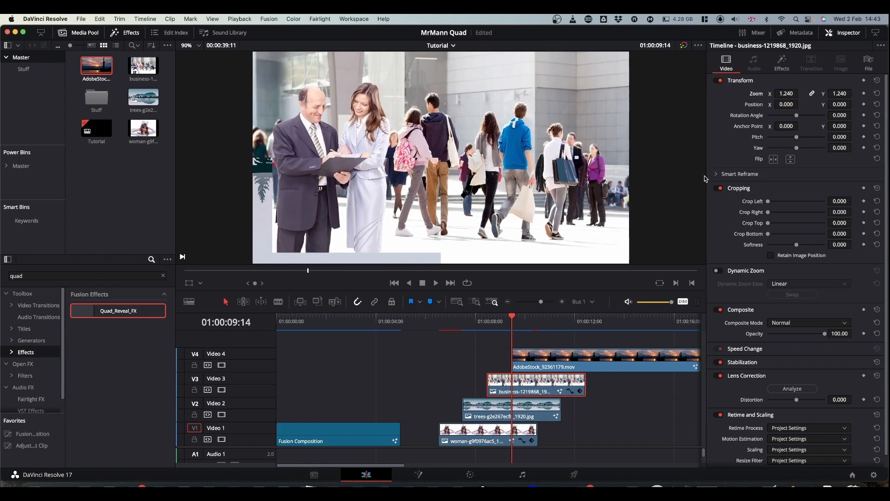
# Step: Mark an in-to-out range from 01:00:06:16 to 01:00:15:08 around the four staggered clips and play it in a loop
pyautogui.click(429, 322)
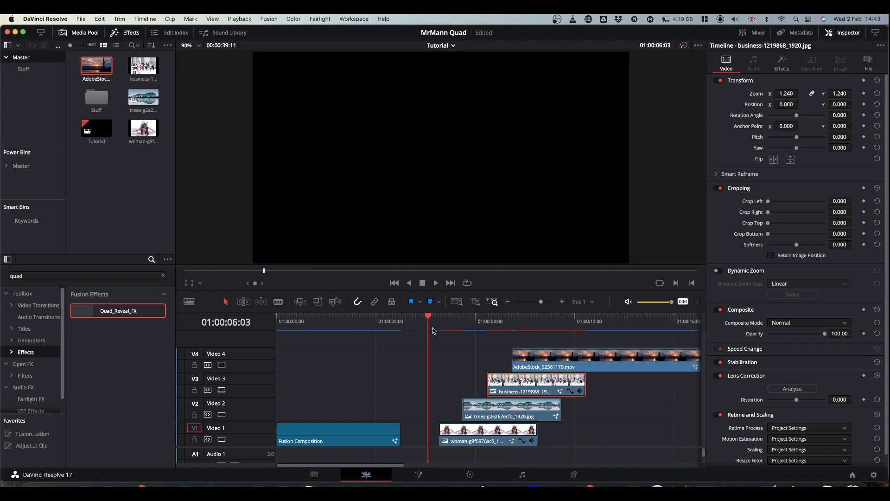
pyautogui.moveTo(431, 317); pyautogui.dragTo(440, 318)
pyautogui.press('i')
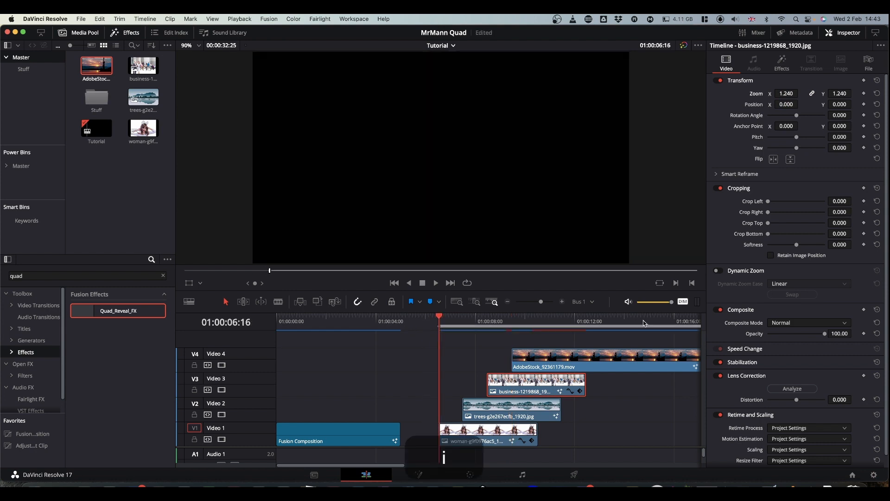
pyautogui.click(656, 318)
pyautogui.press('o')
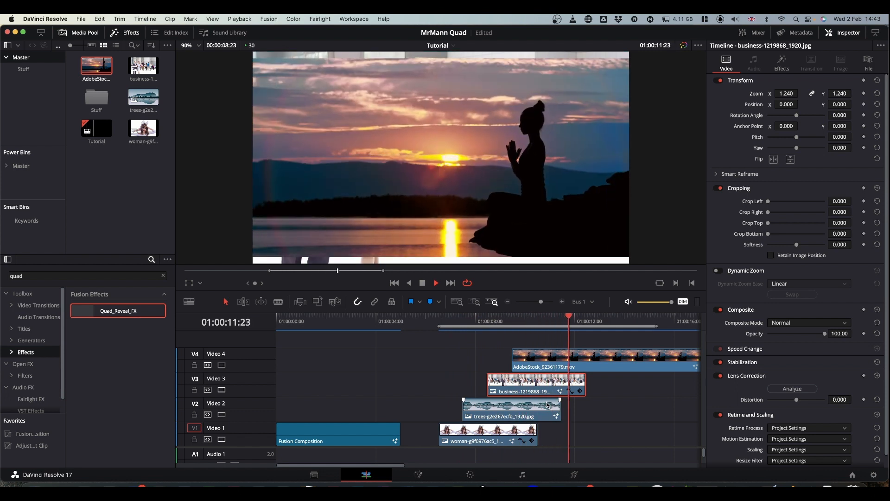
pyautogui.press('space')
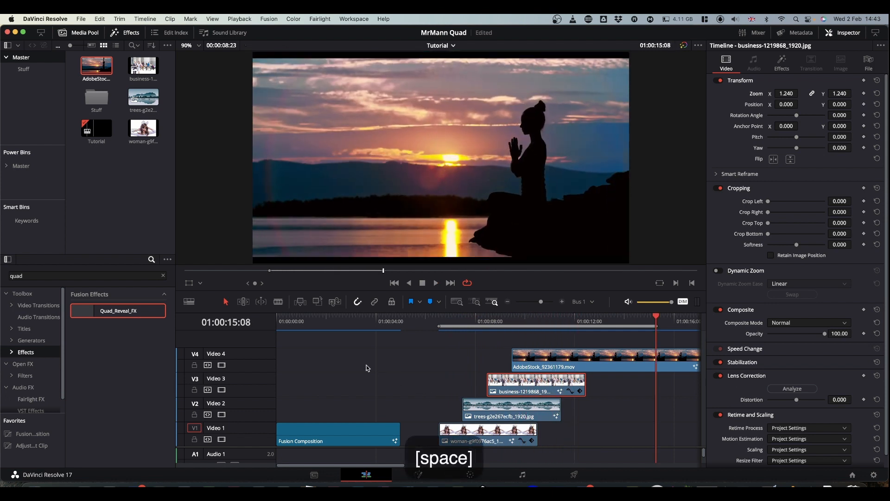
# Step: Play the Quad_Reveal_Title clip in the Timeline 30fps timeline and examine its picture, text and panel colour controls
pyautogui.click(276, 319)
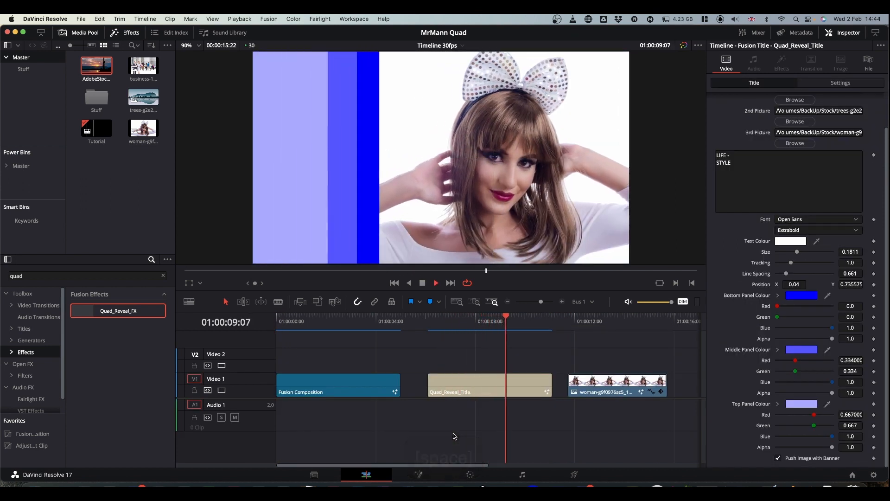
pyautogui.press('space')
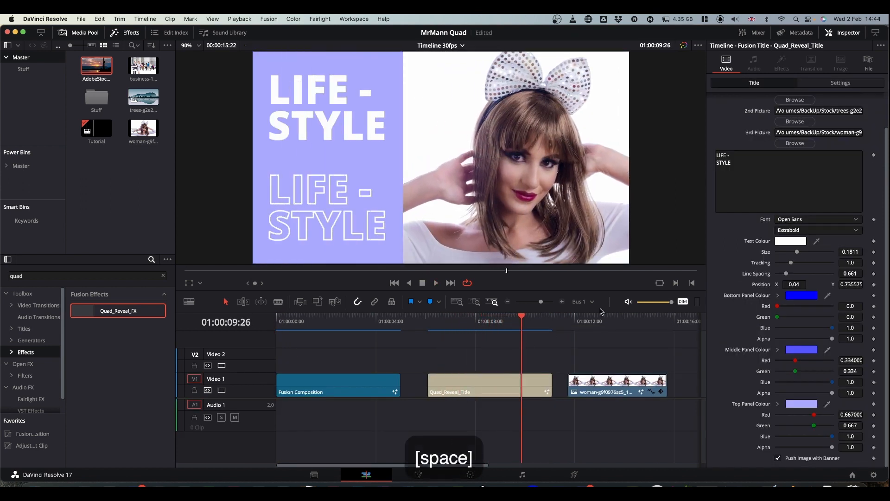
pyautogui.scroll(2, 777, 119)
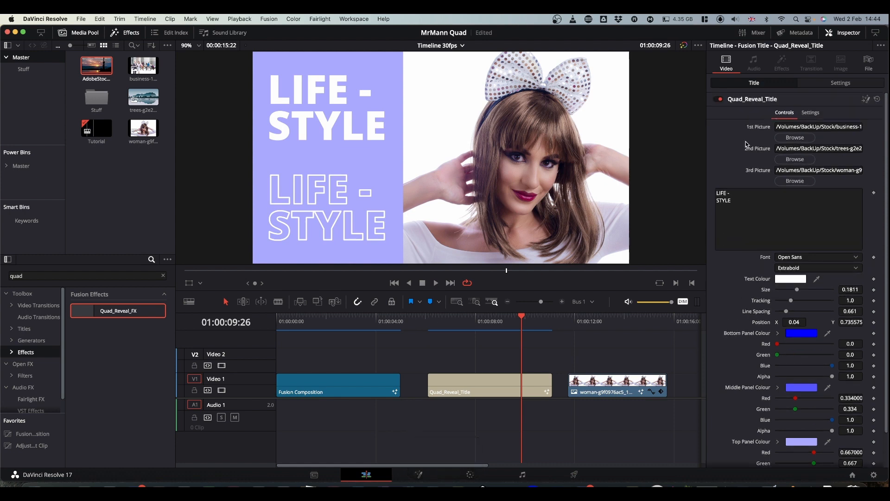
pyautogui.scroll(-2, 763, 357)
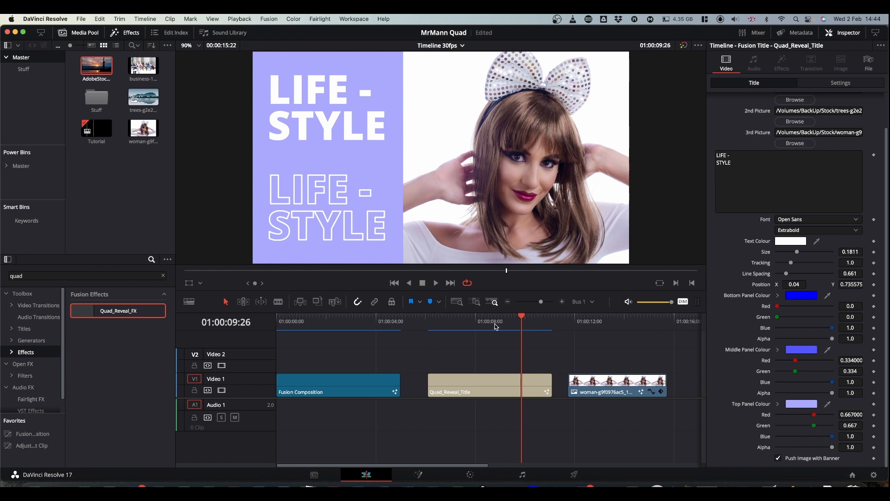
pyautogui.moveTo(521, 316); pyautogui.dragTo(429, 316)
pyautogui.press('space')
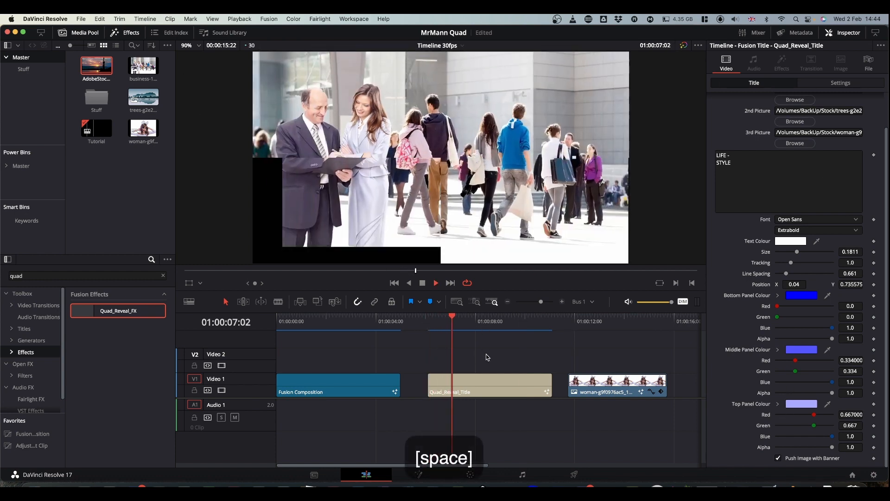
pyautogui.press('space')
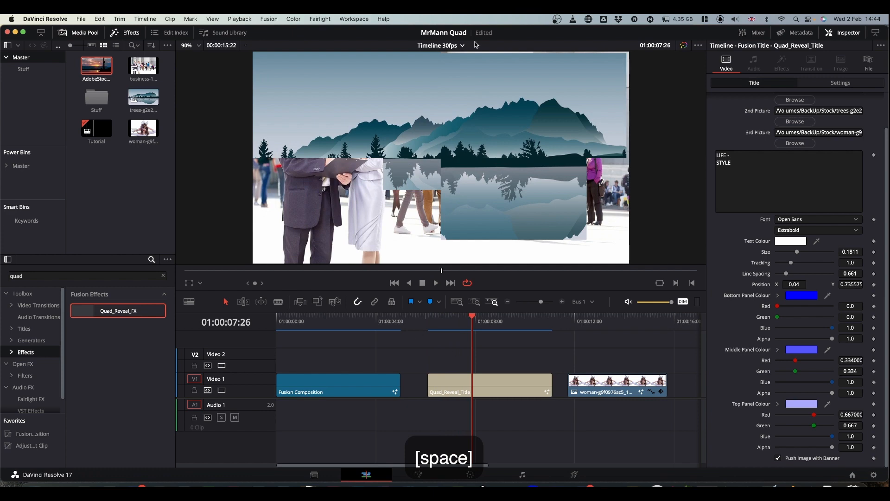
# Step: Switch back to the Tutorial timeline and play the four reveals from 01:00:06:16 to check the AdobeStock clip's coverage
pyautogui.click(465, 46)
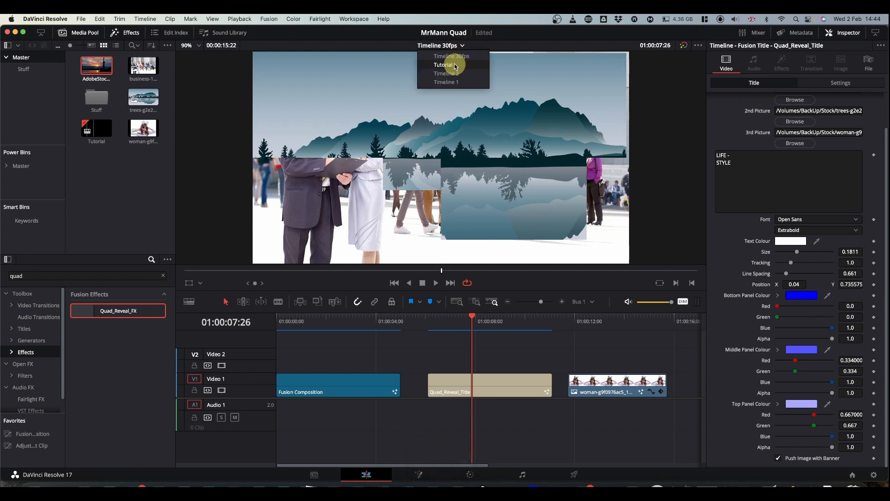
pyautogui.click(453, 66)
pyautogui.click(444, 325)
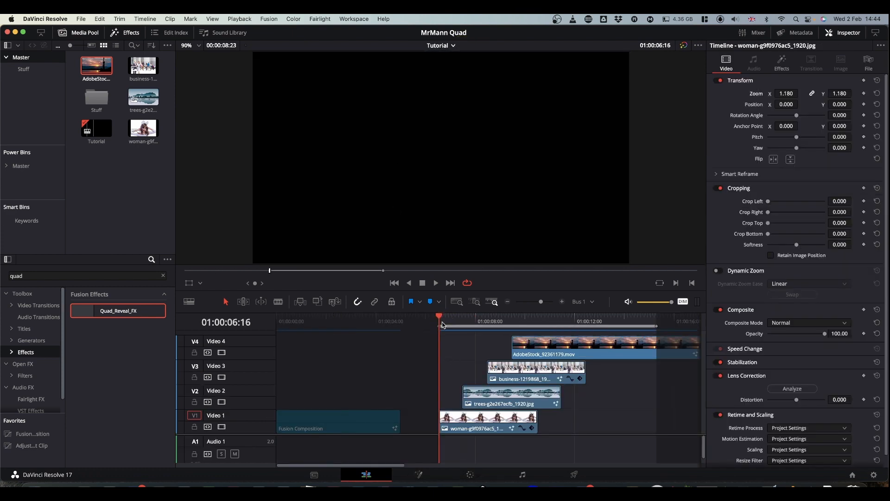
pyautogui.press('space')
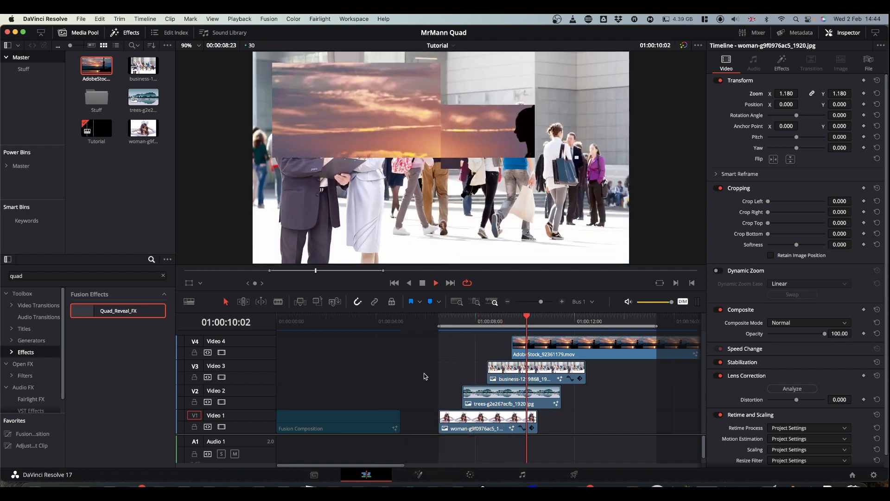
pyautogui.press('space')
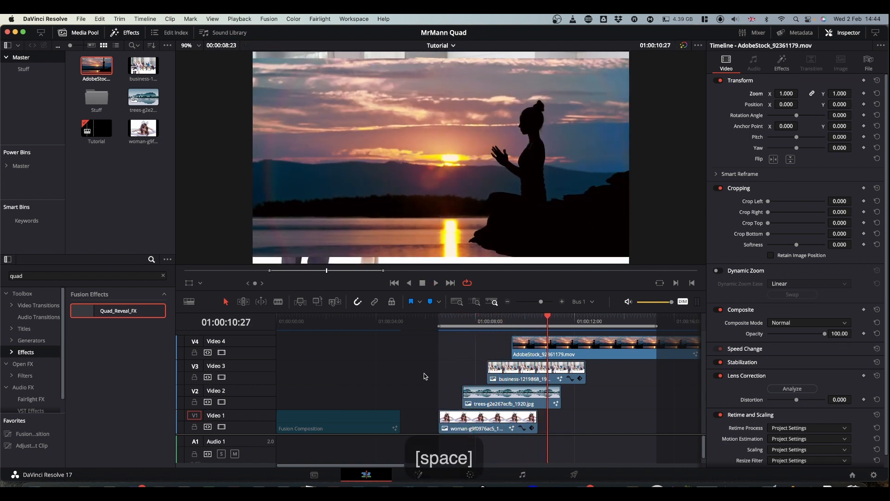
# Step: Set the AdobeStock clip's zoom to 1.070 and play the marked in-to-out range in a loop
pyautogui.click(590, 349)
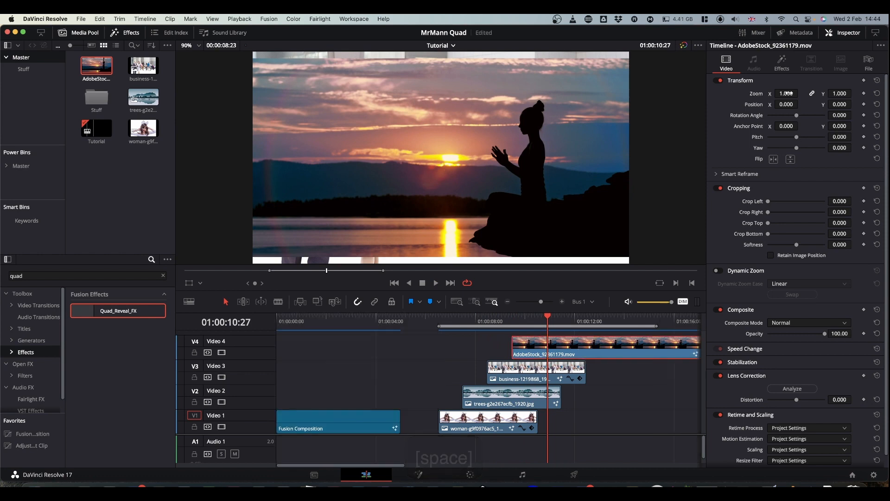
pyautogui.moveTo(786, 93); pyautogui.dragTo(785, 94)
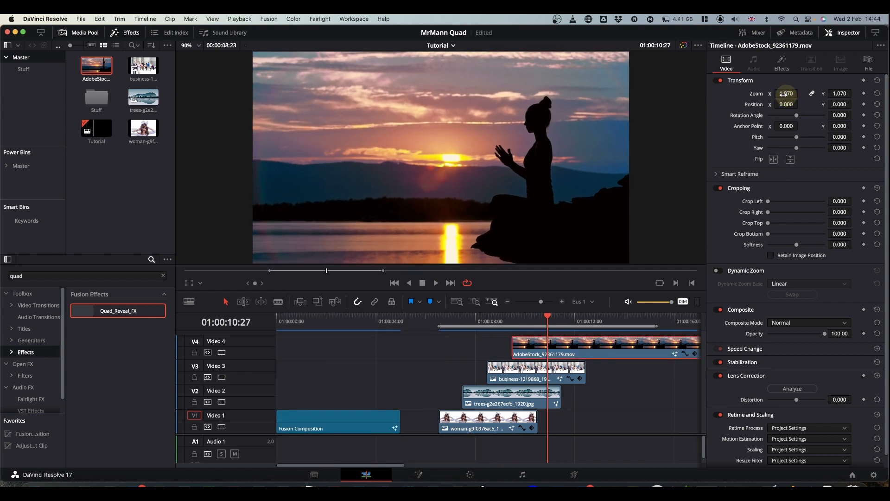
pyautogui.click(440, 323)
pyautogui.press('space')
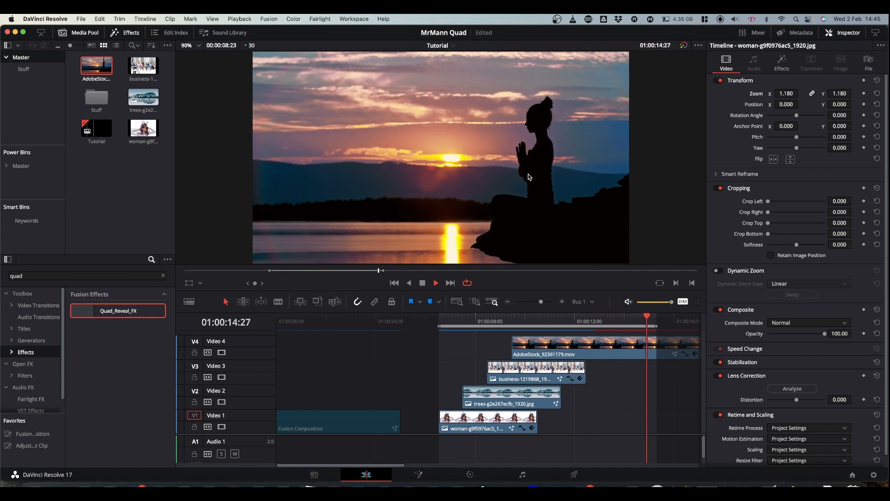
pyautogui.hotkey('alt', '/')
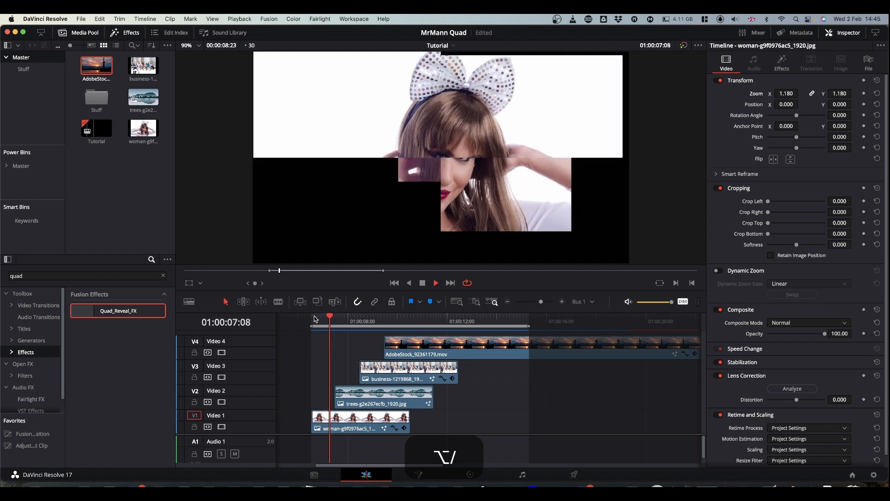